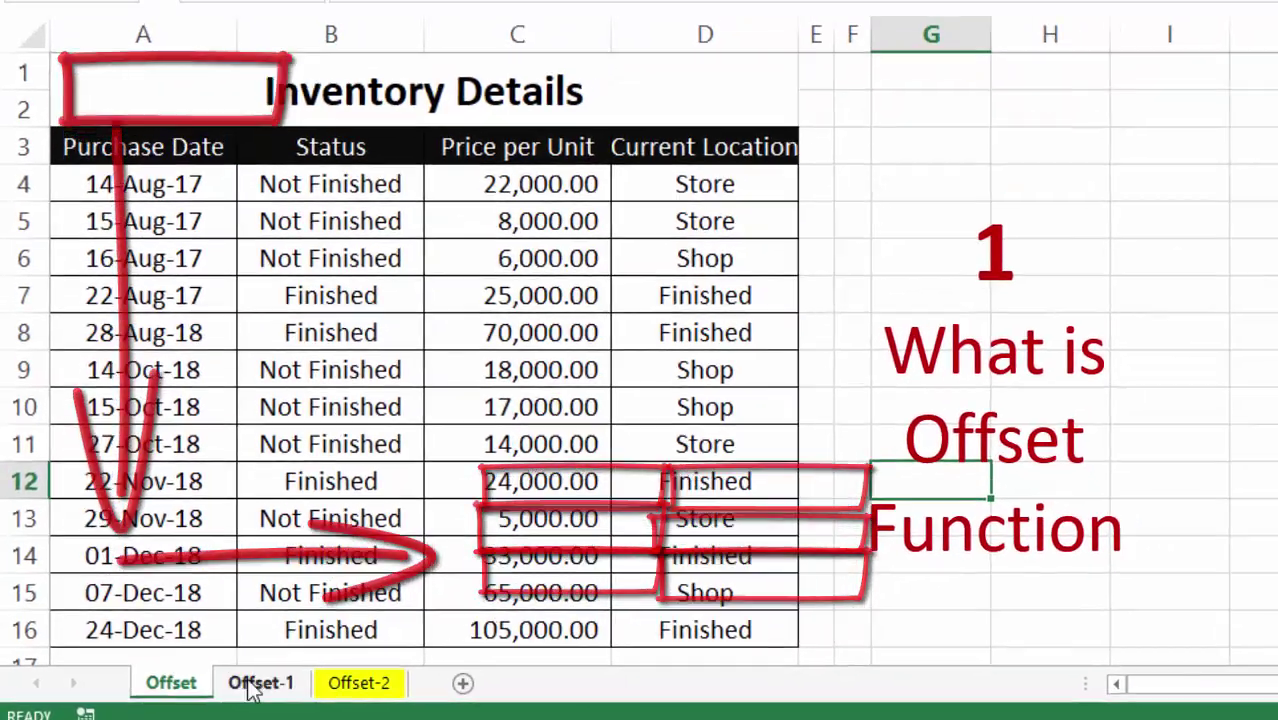
Open the Offset-1 sheet and examine the inventory table's Jan 2018 row and the OFFSET syntax line.
click(252, 688)
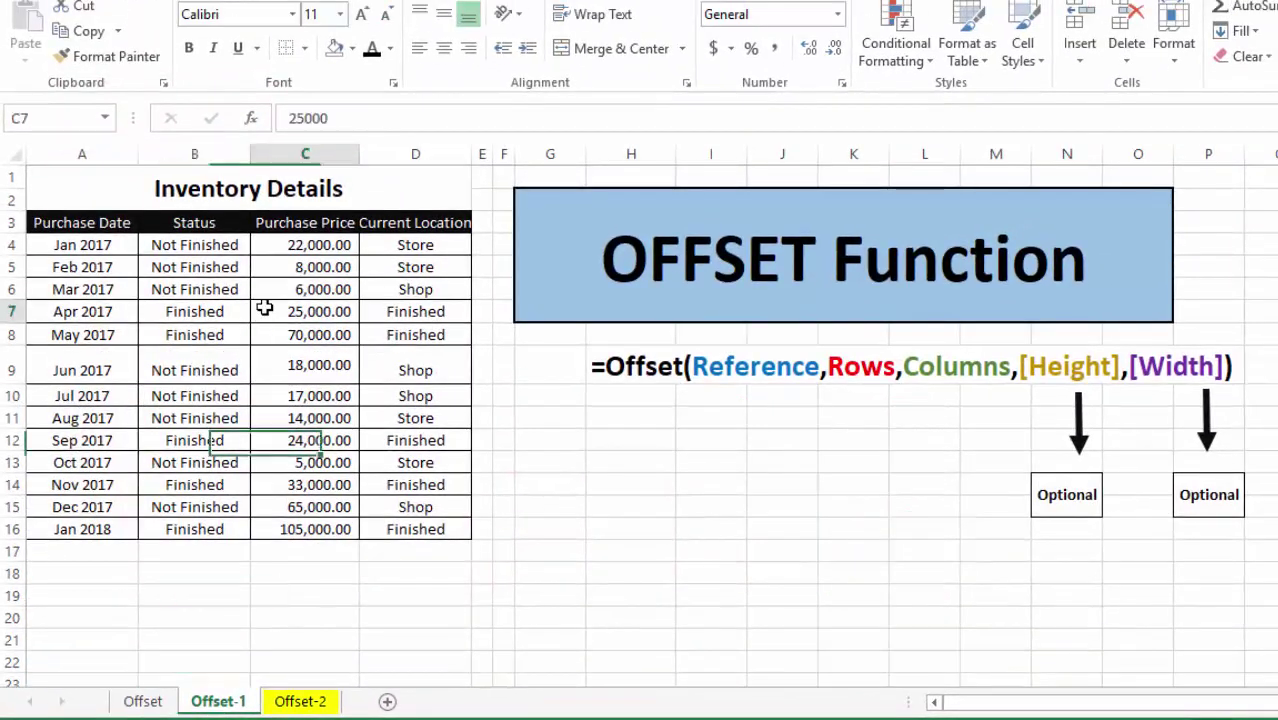
drag(235, 190, 228, 500)
click(305, 267)
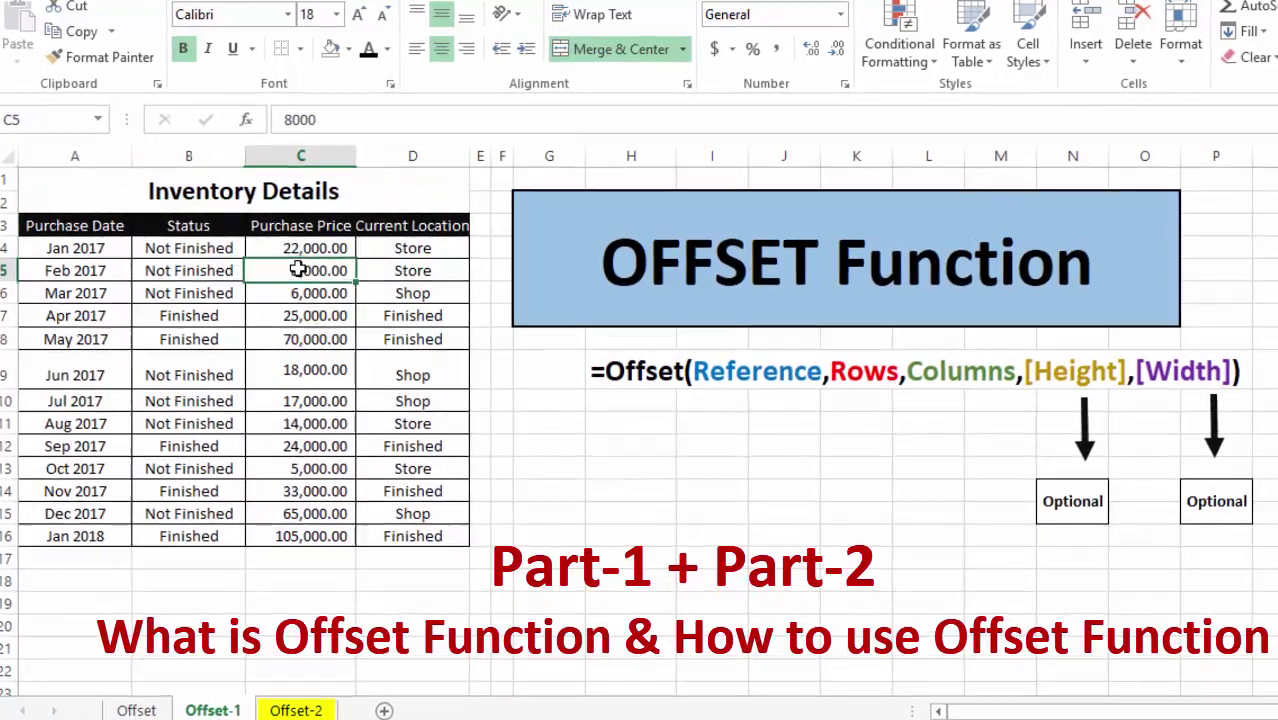
click(298, 540)
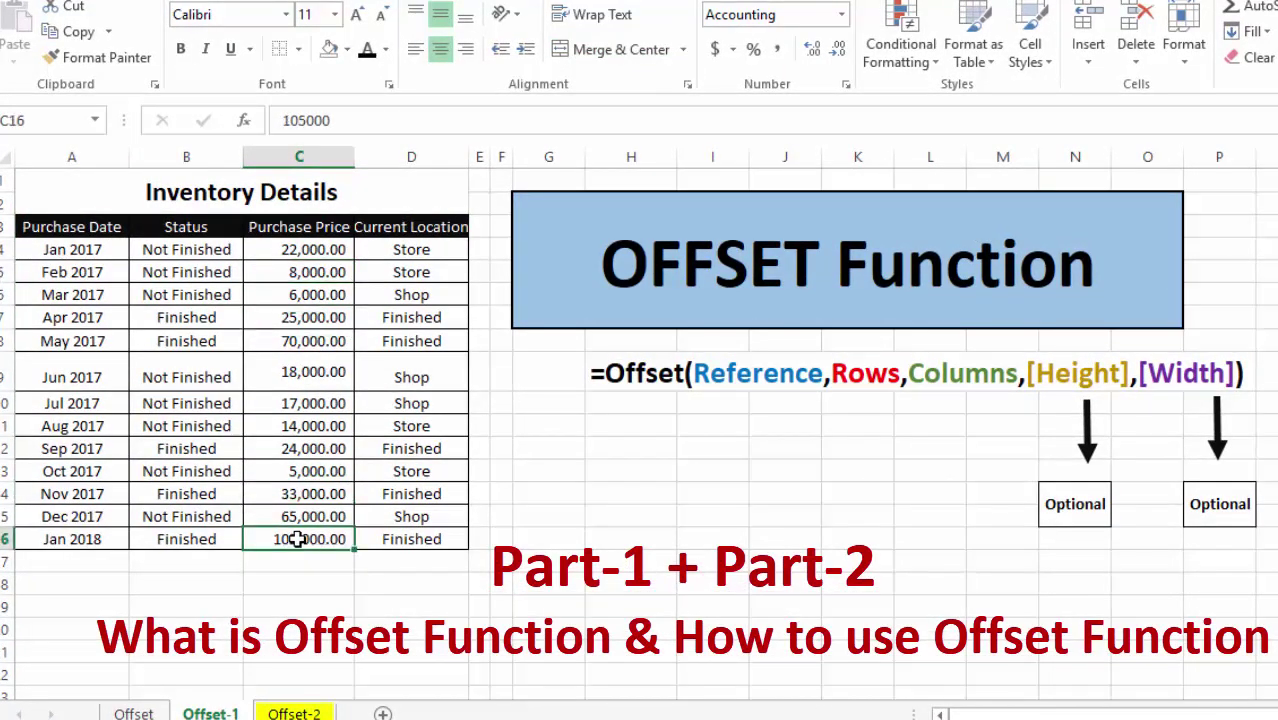
click(100, 538)
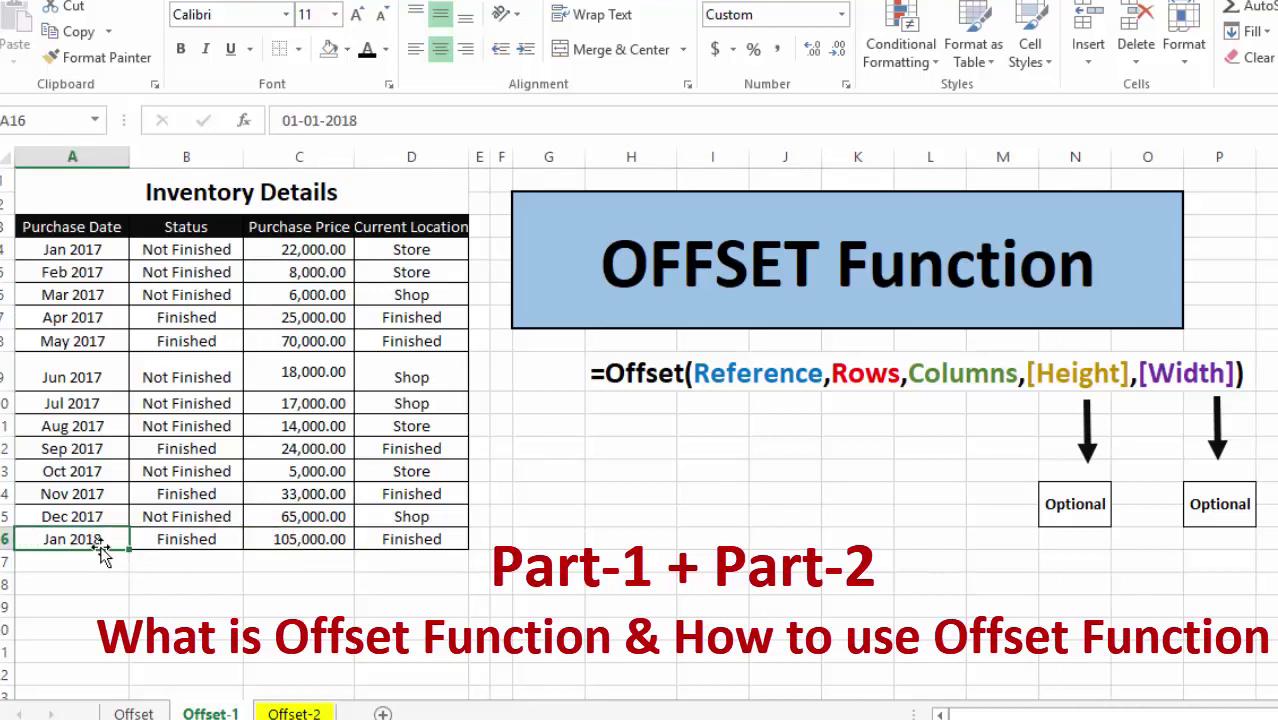
click(310, 546)
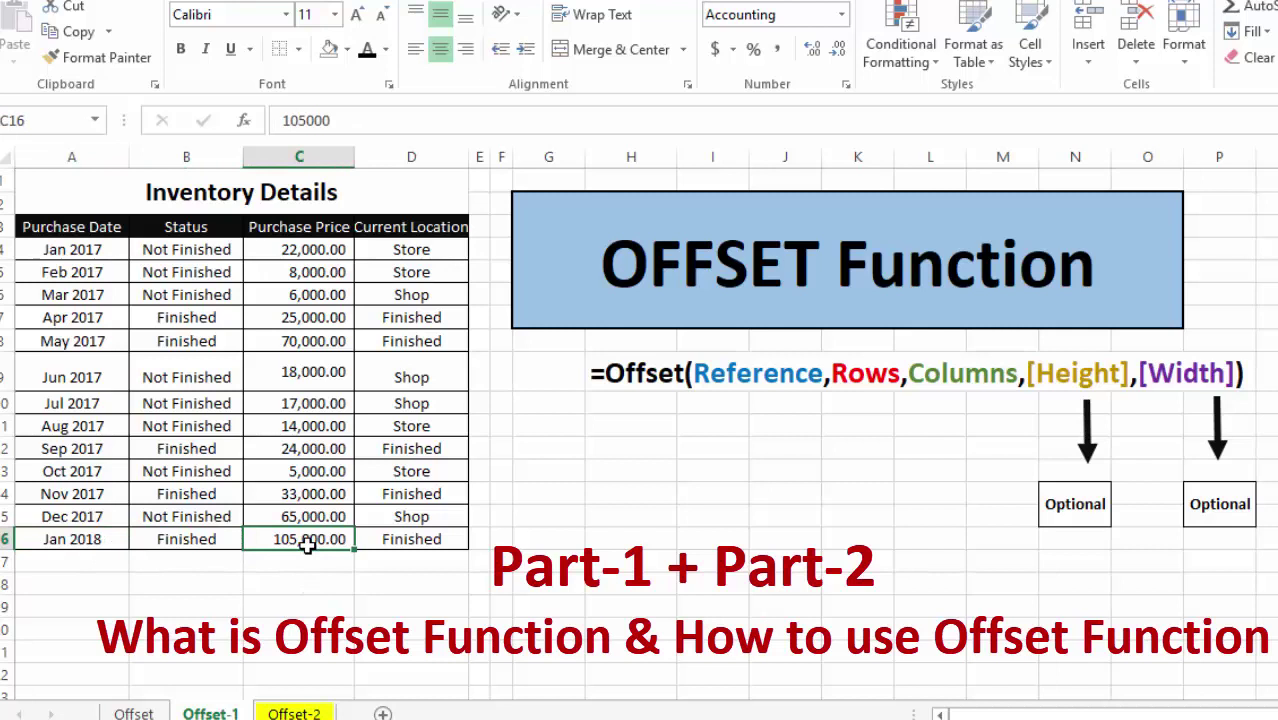
click(73, 541)
click(180, 602)
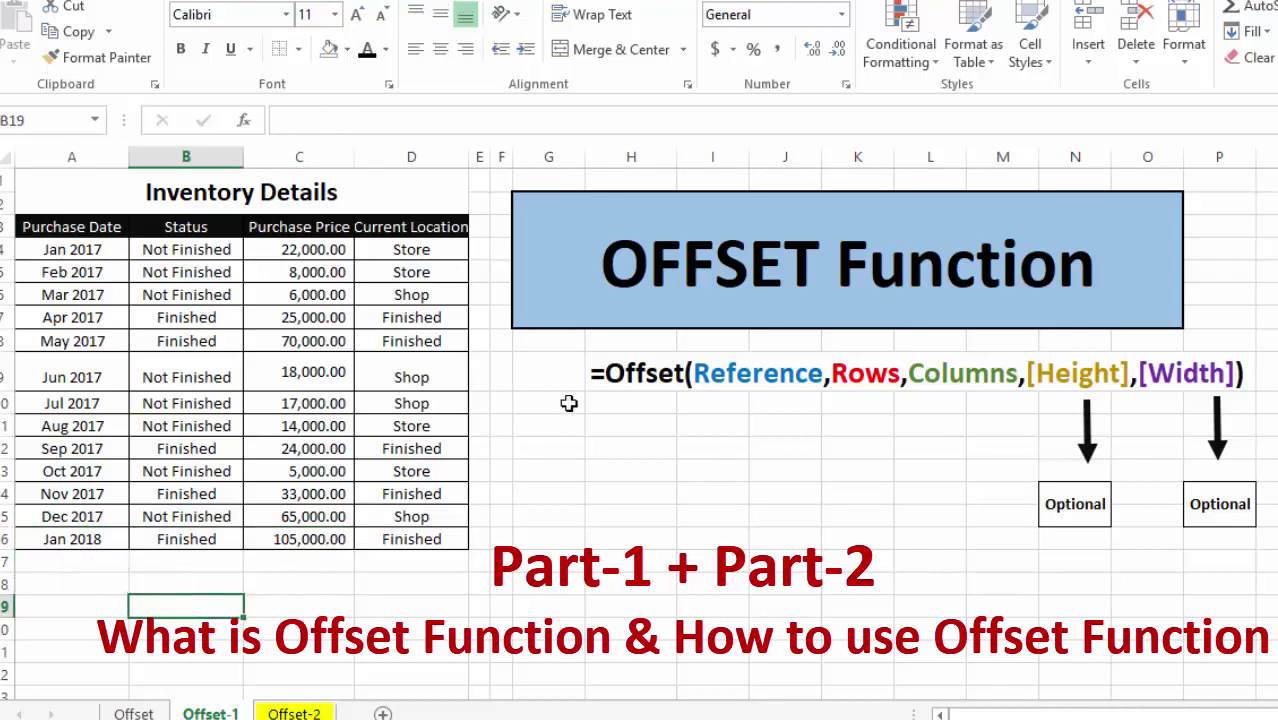
click(590, 376)
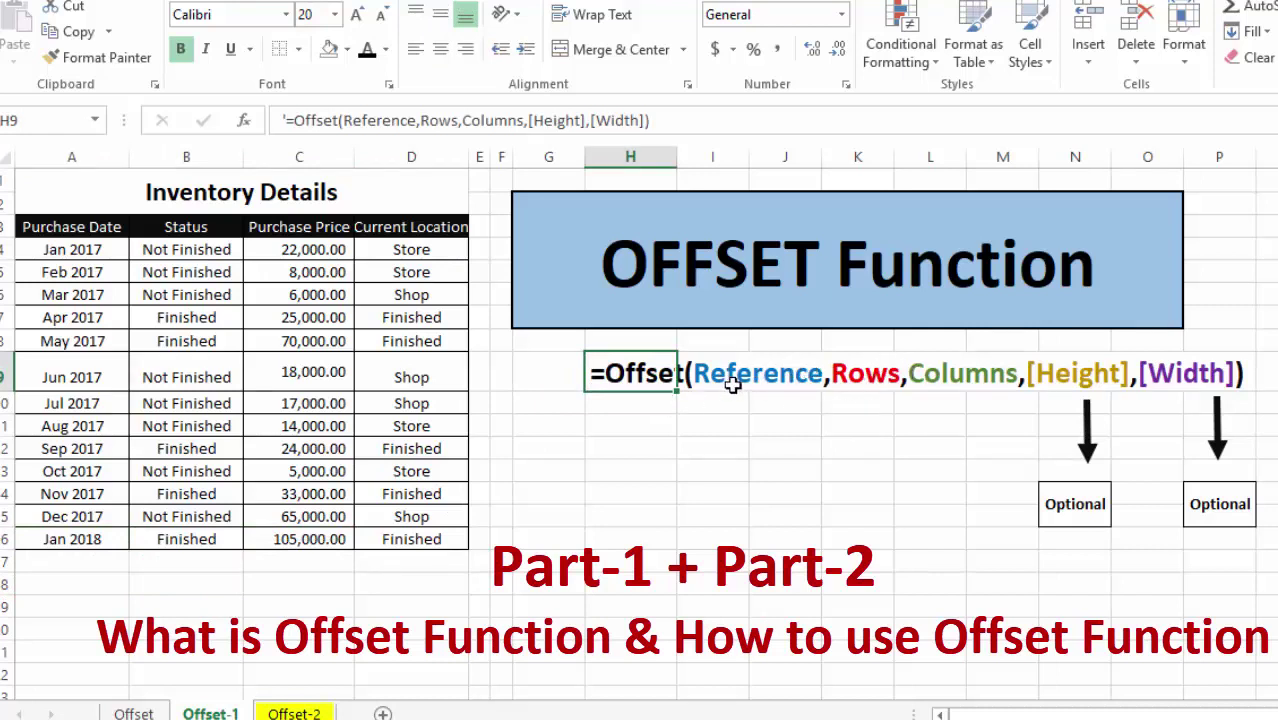
click(662, 400)
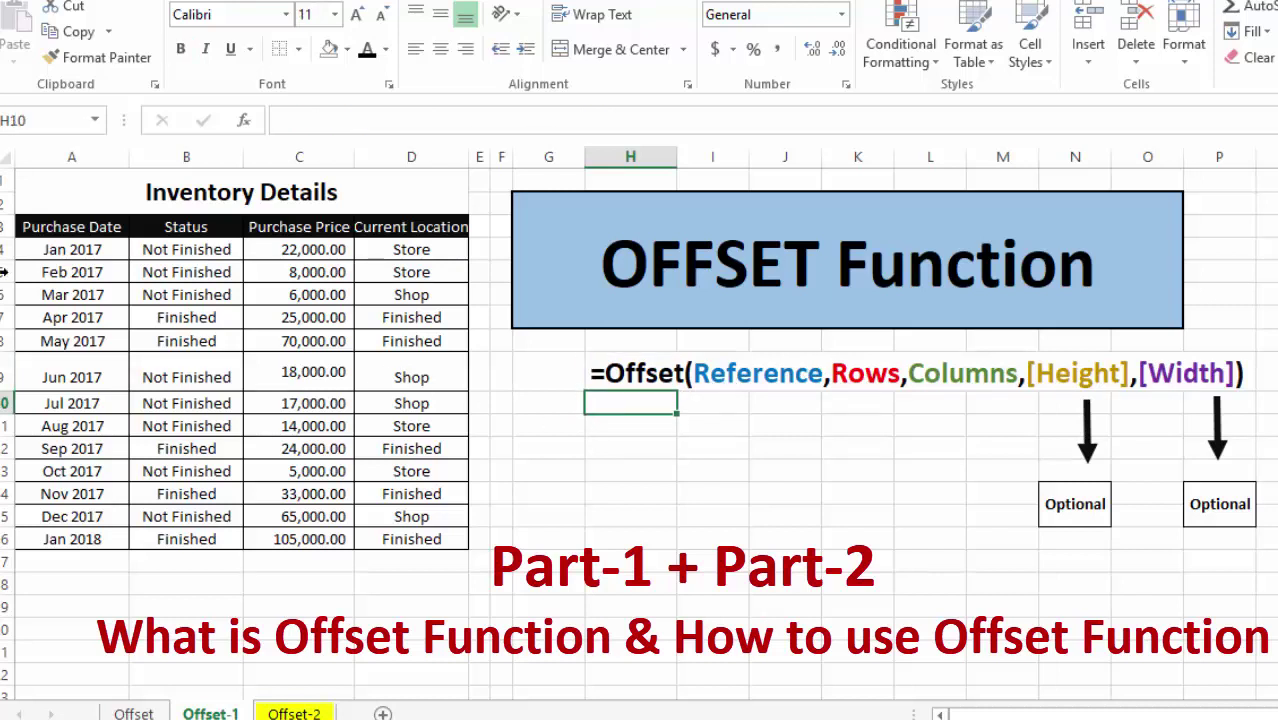
Trace the offset from the Purchase Date header down to the Jan 2018 row and across to its purchase price.
click(54, 230)
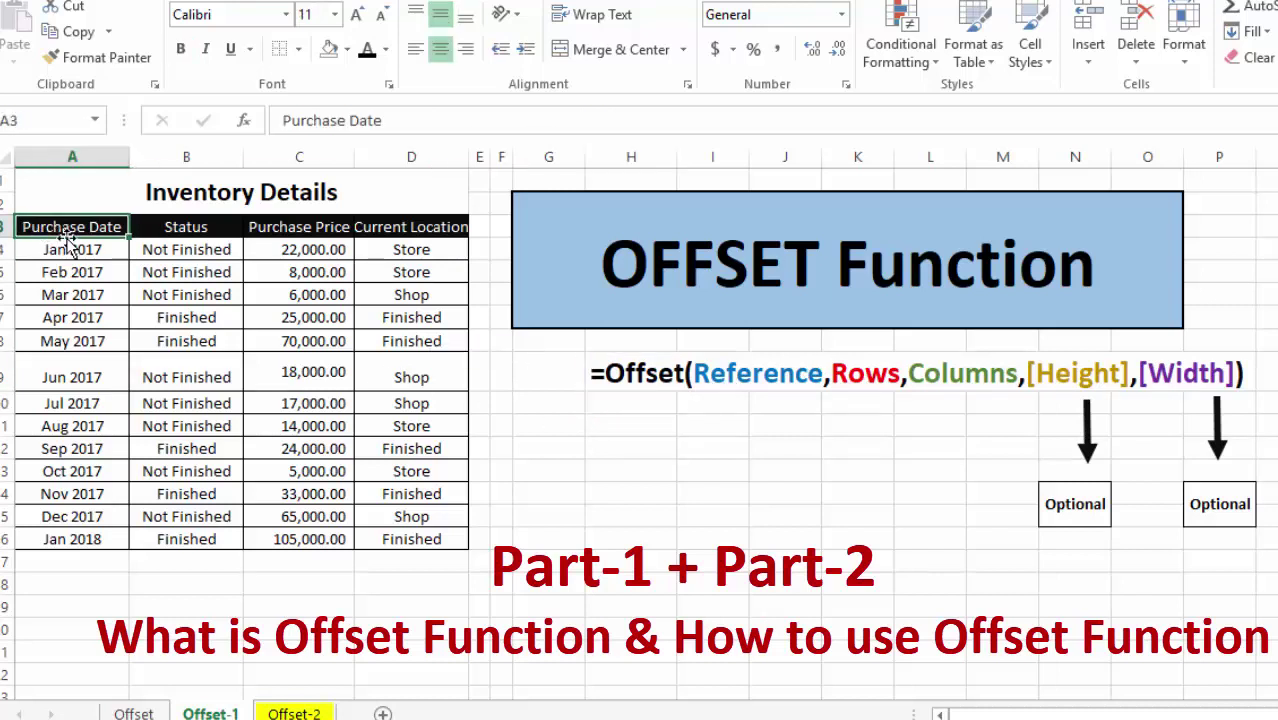
drag(312, 381, 330, 538)
click(93, 538)
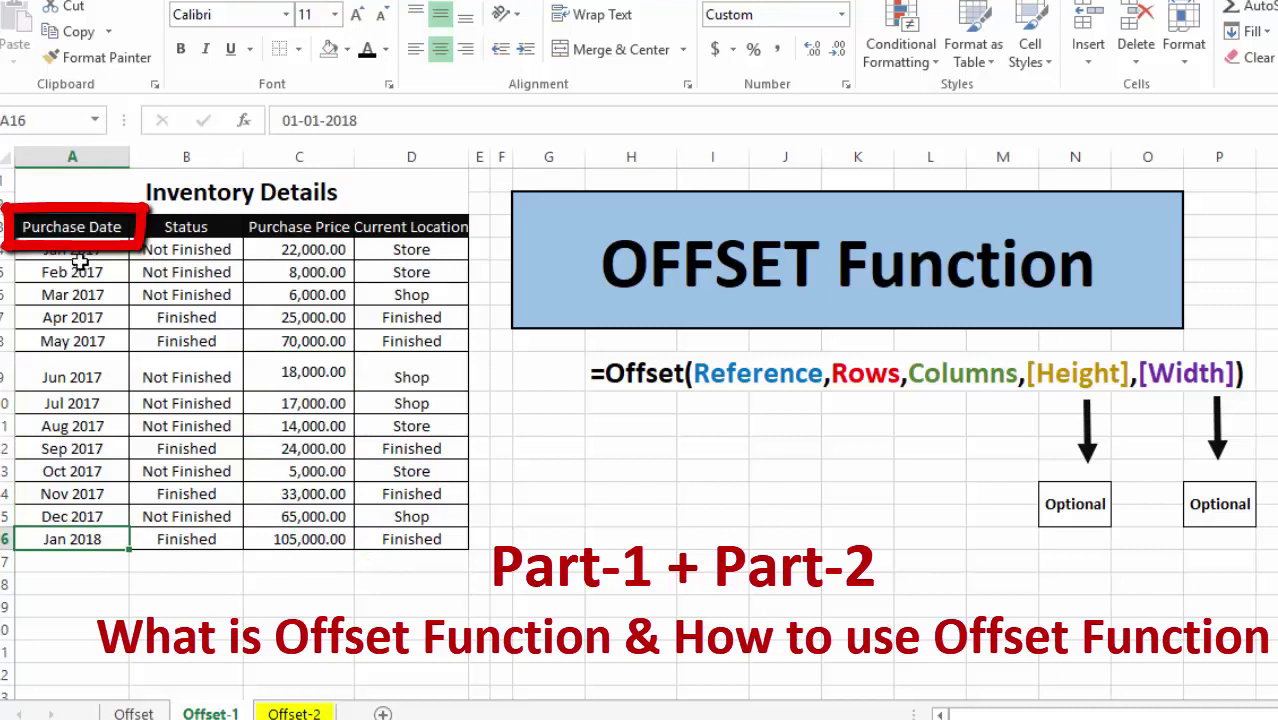
mouse_move(76, 230)
mouse_down()
mouse_move(75, 341)
mouse_move(76, 230)
mouse_up()
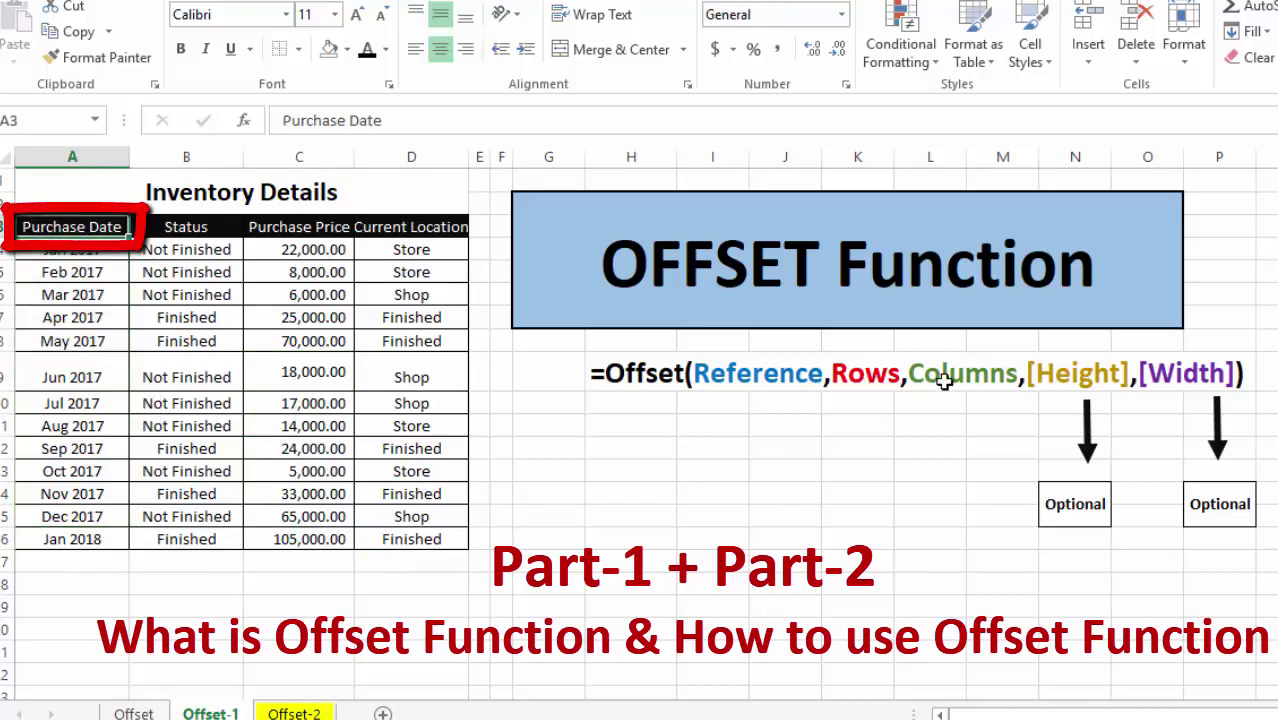
click(300, 543)
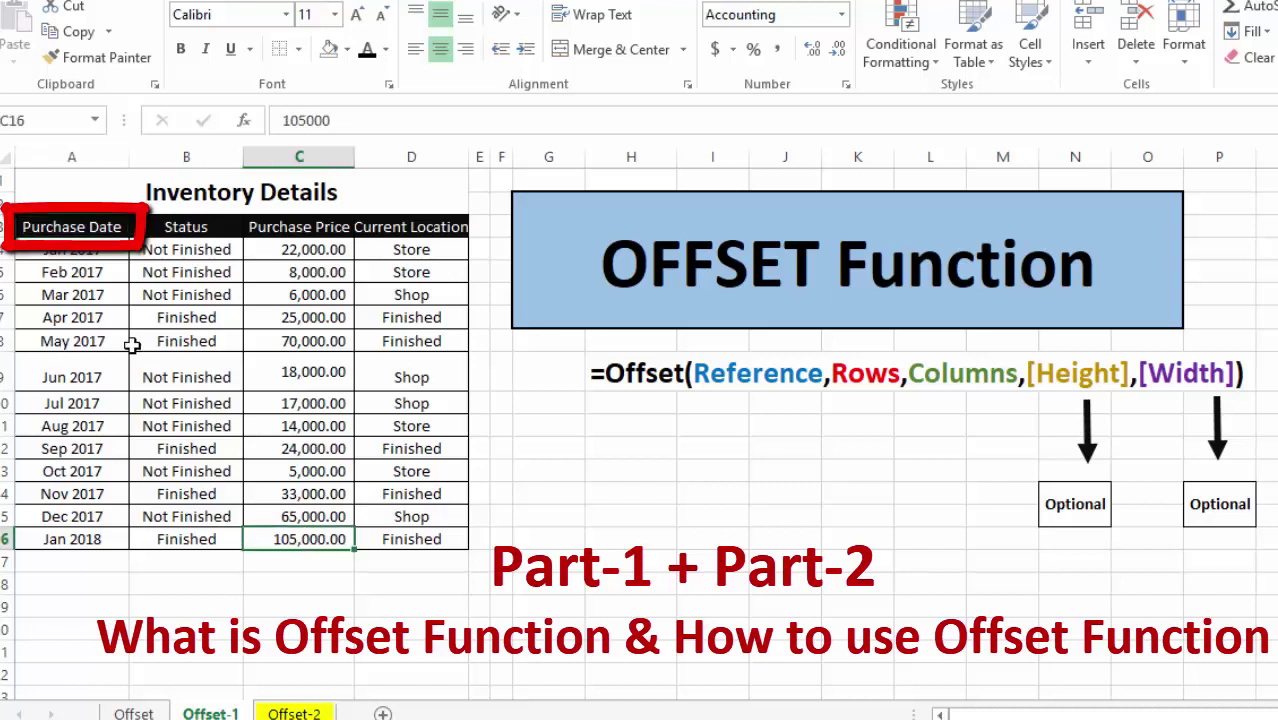
drag(103, 252, 103, 494)
click(186, 541)
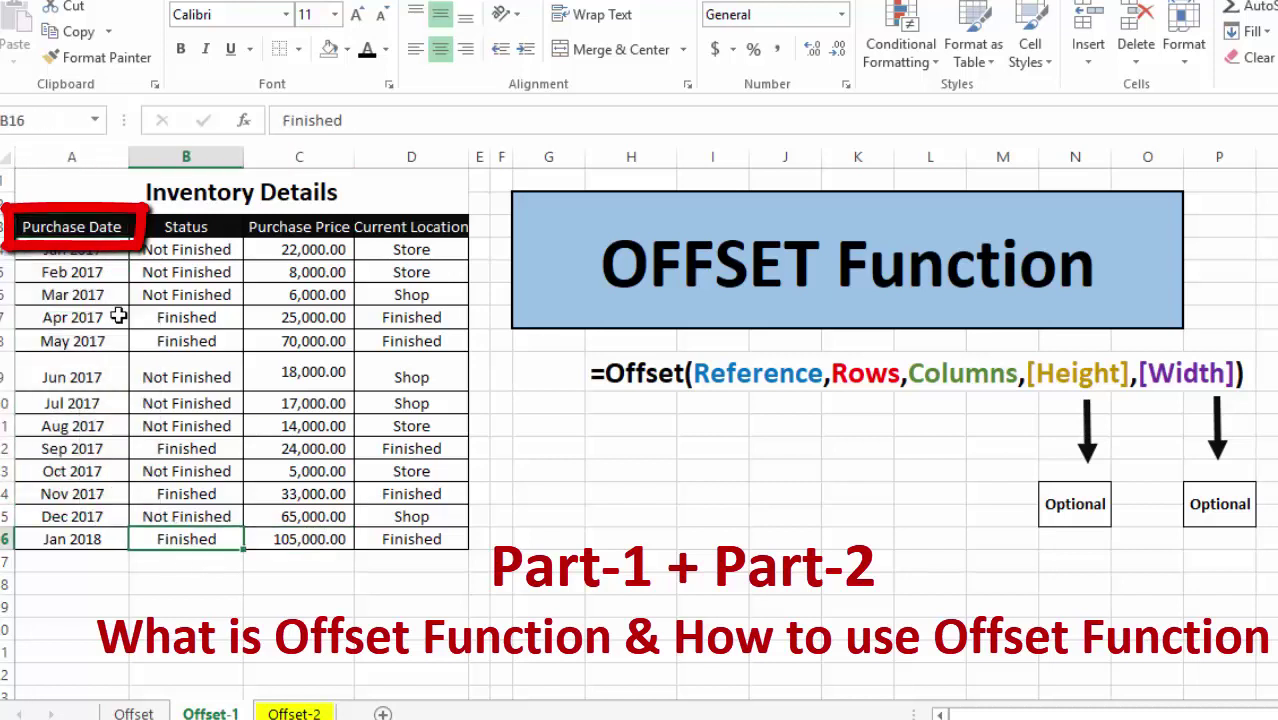
click(97, 252)
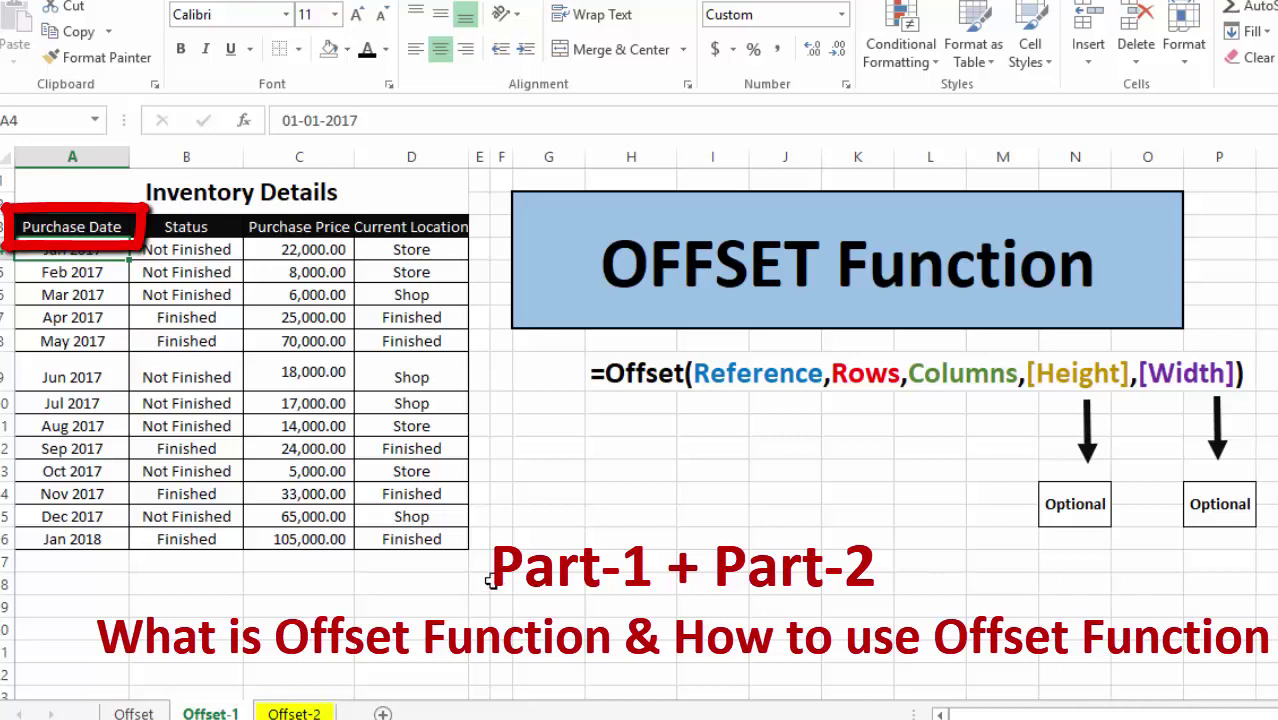
click(28, 227)
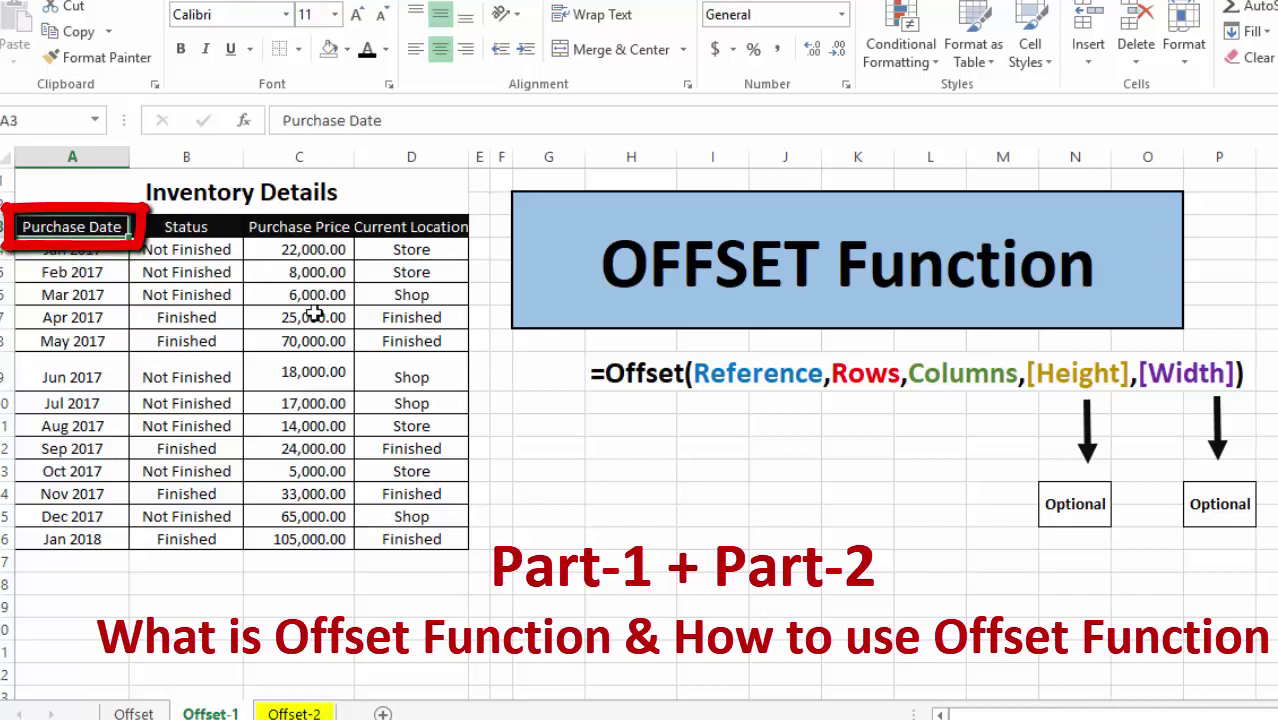
click(291, 560)
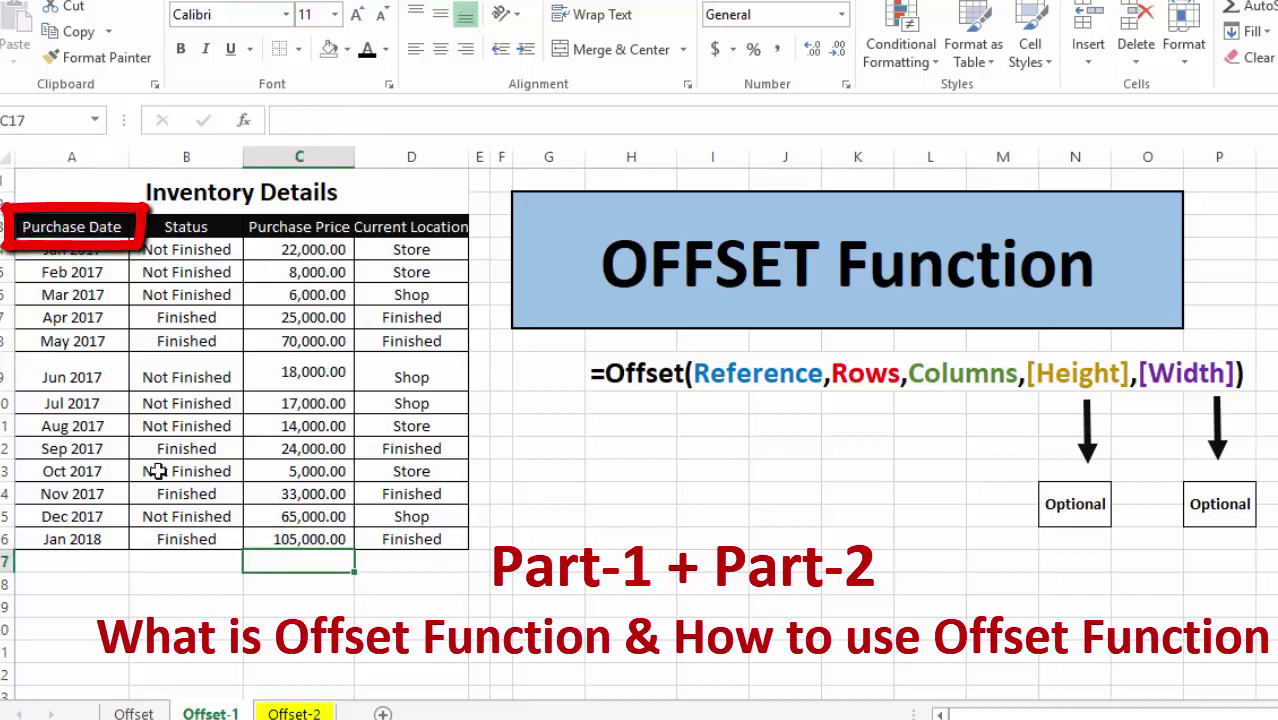
click(296, 538)
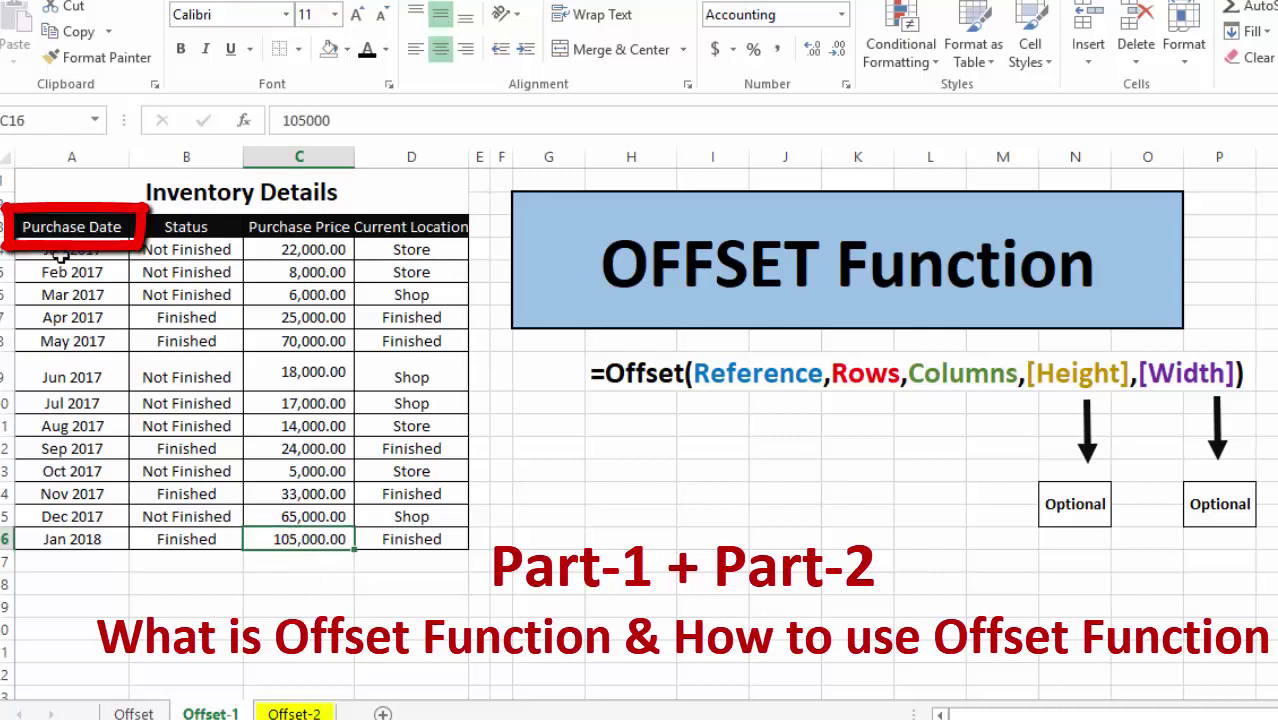
drag(60, 256, 55, 539)
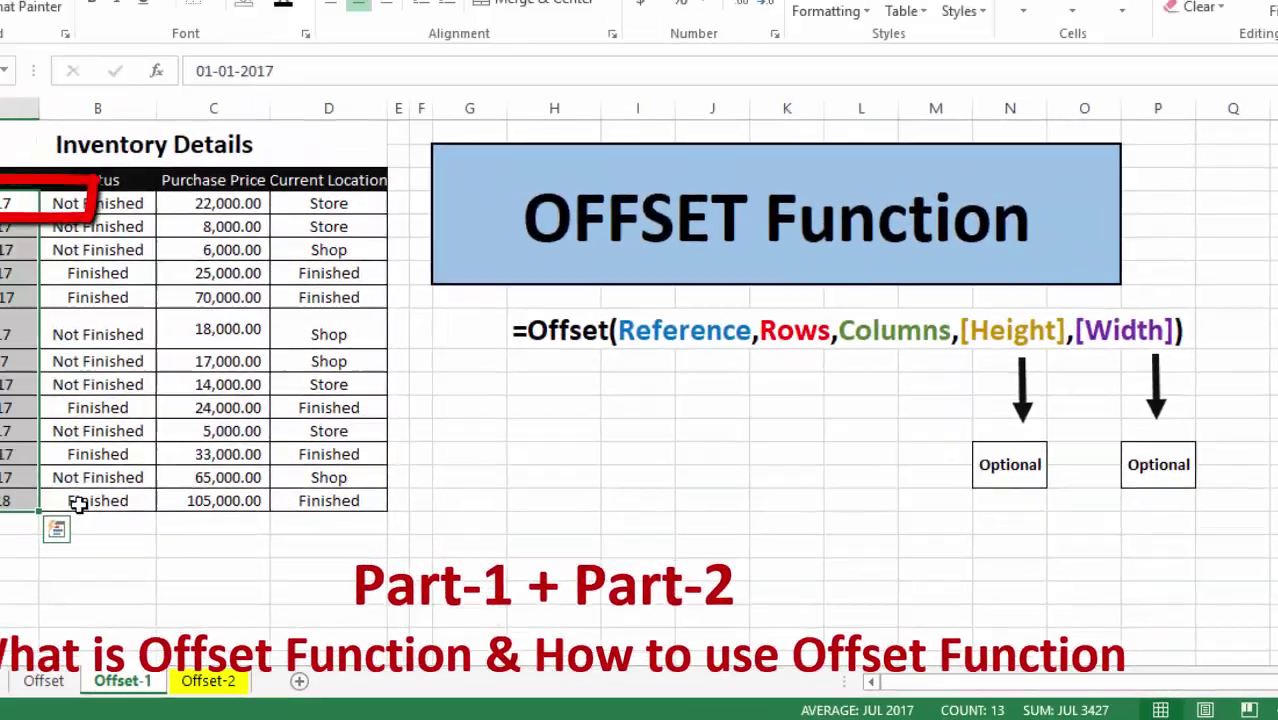
drag(197, 519, 331, 518)
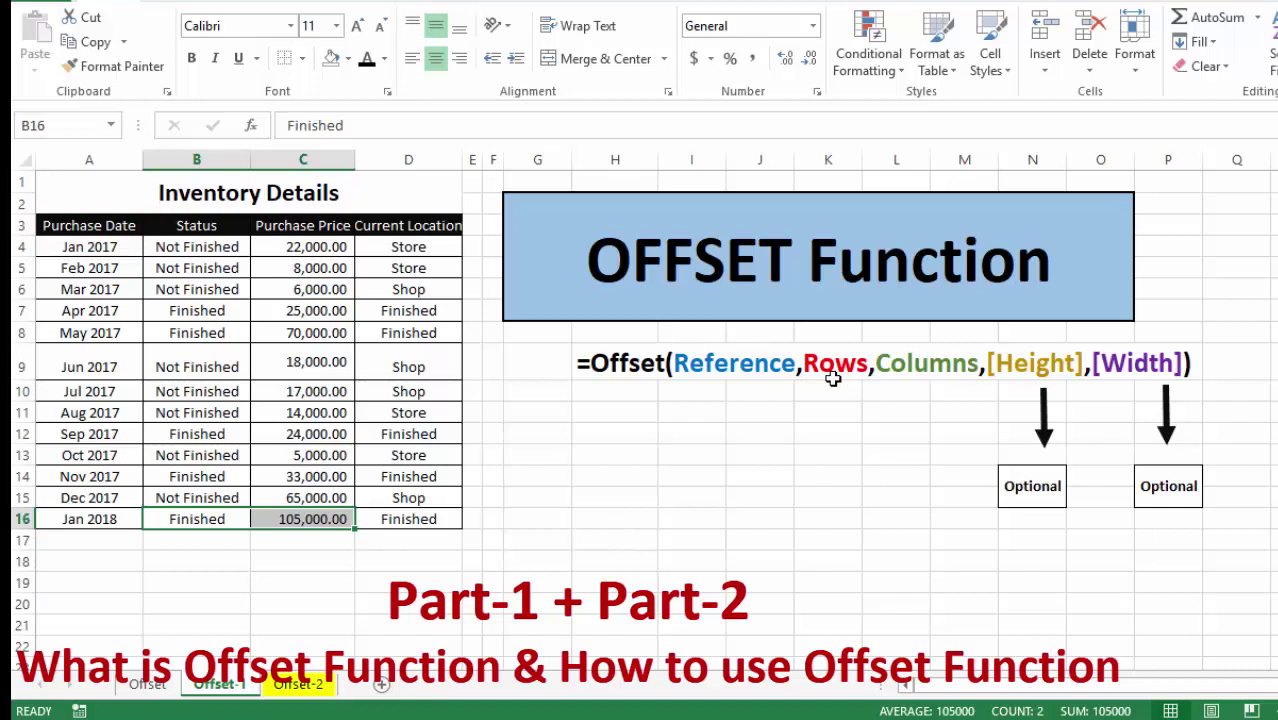
Enter =OFFSET(A3,13,2) in cell H16 and format the cell as a number with thousands separators and two decimals.
click(630, 512)
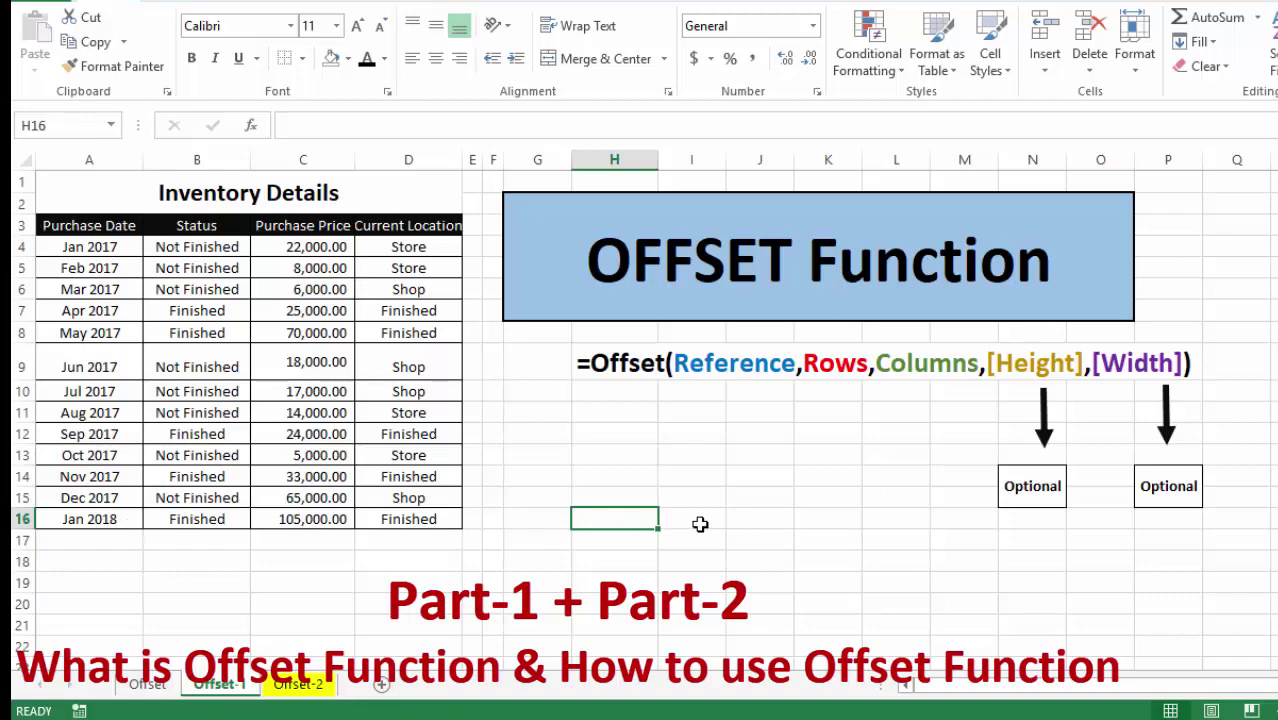
text(=offse)
key(Tab)
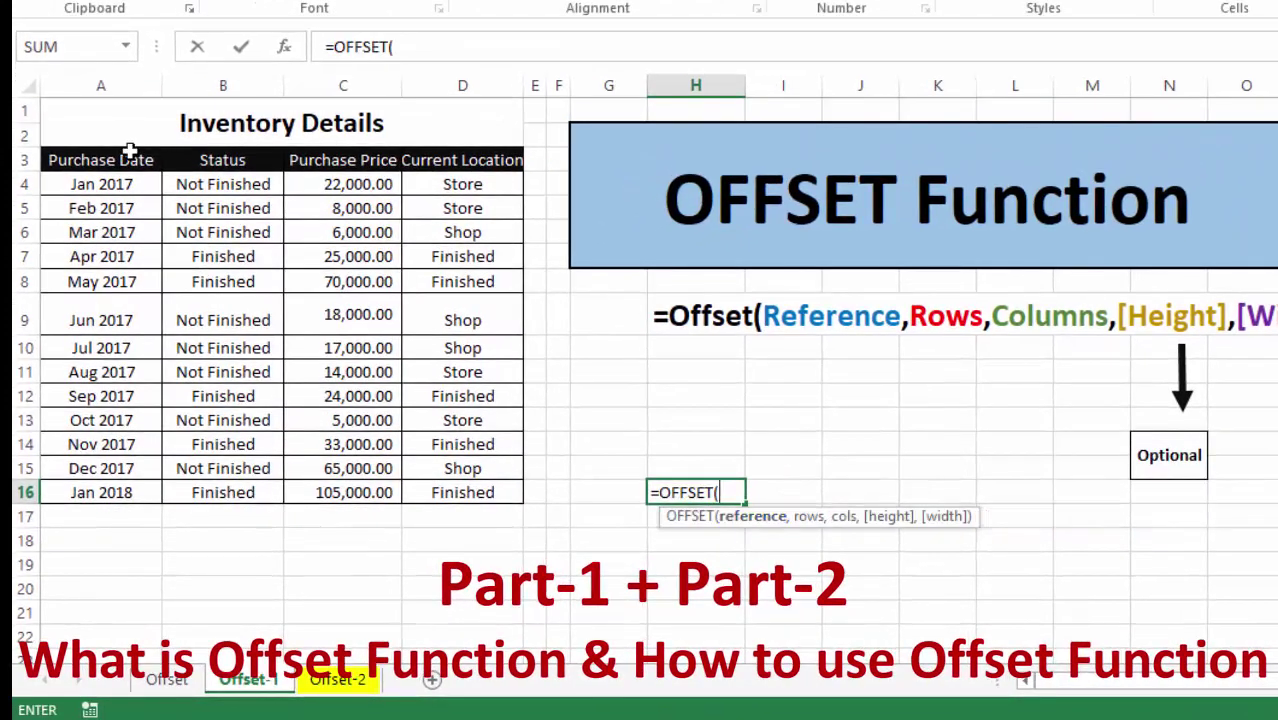
click(95, 161)
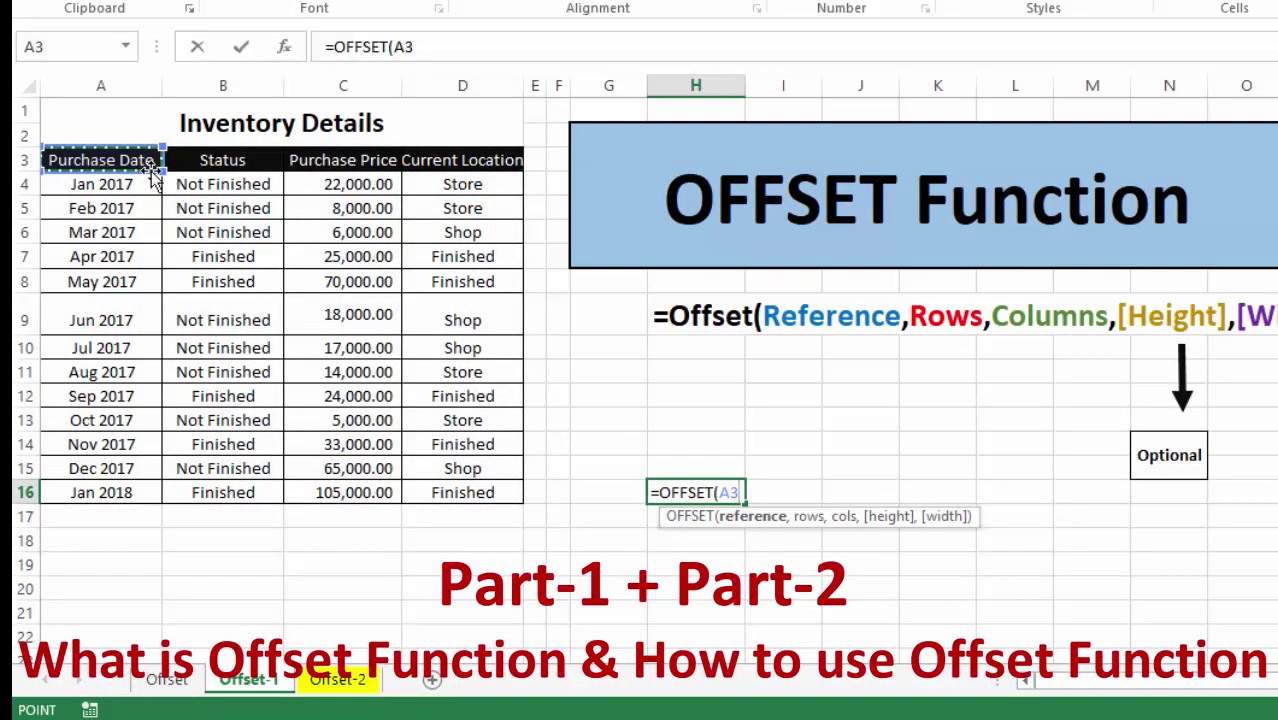
text(,)
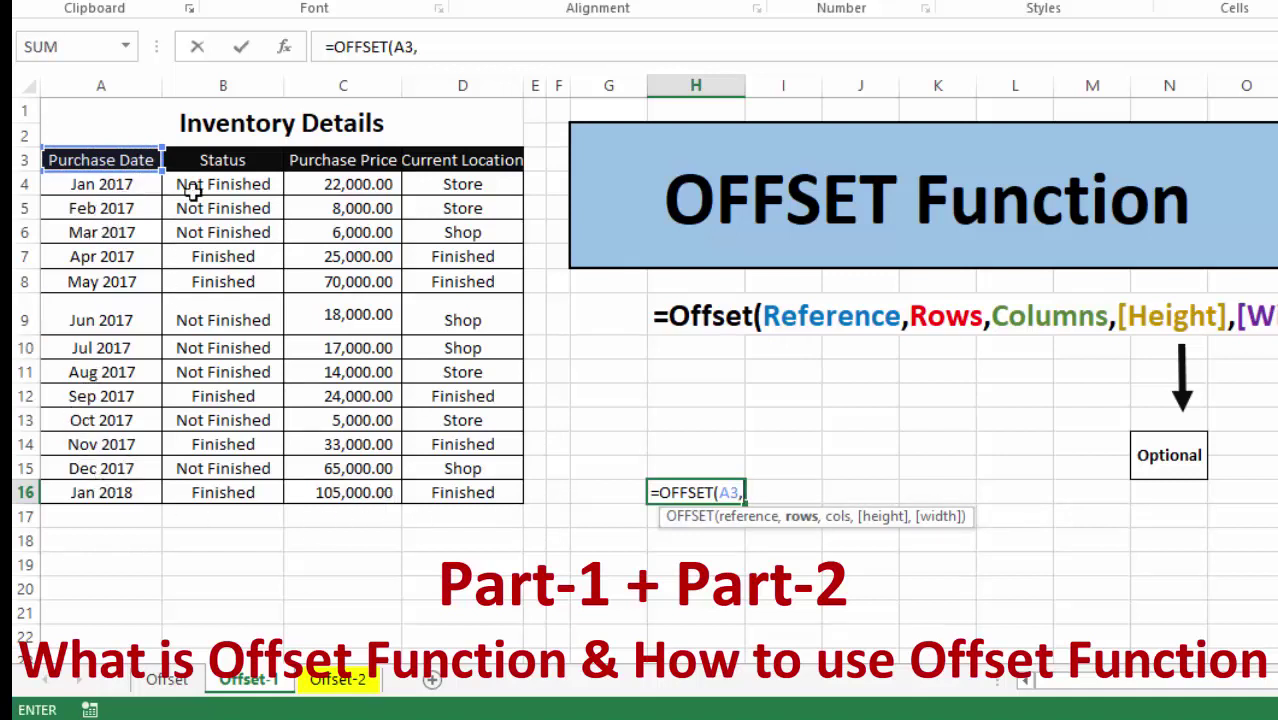
text(13,2)
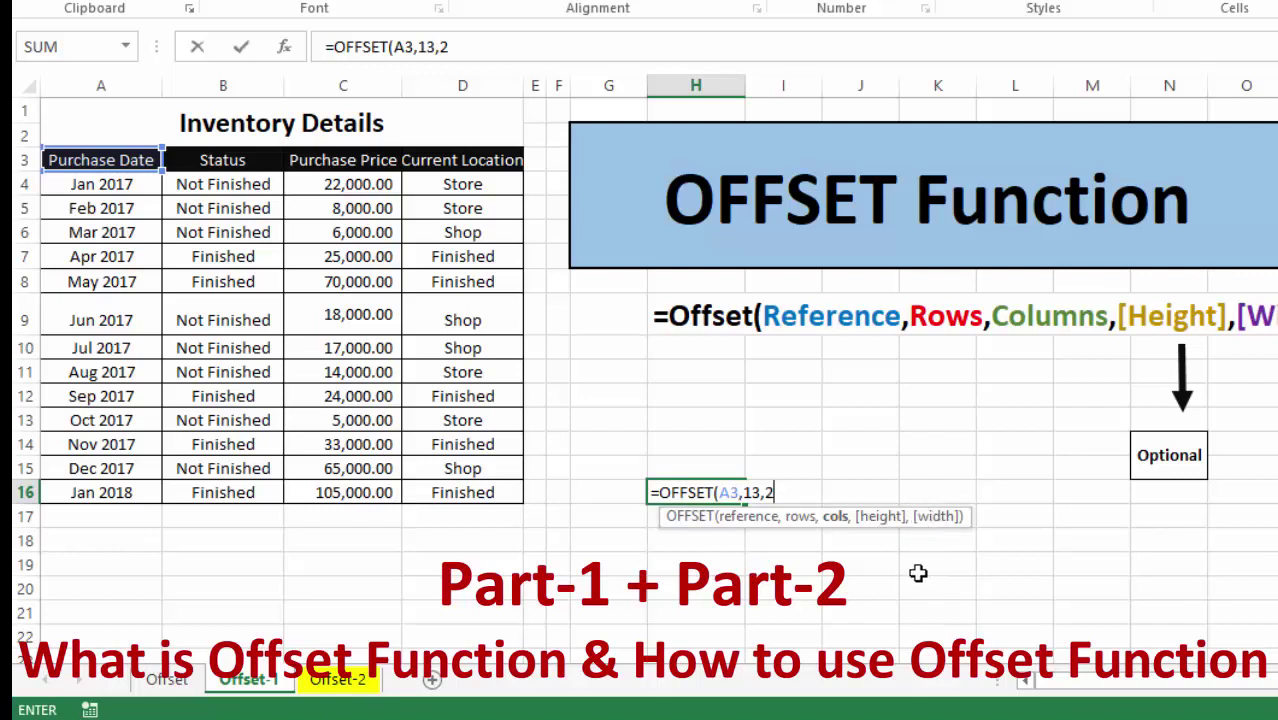
key(ctrl+Return)
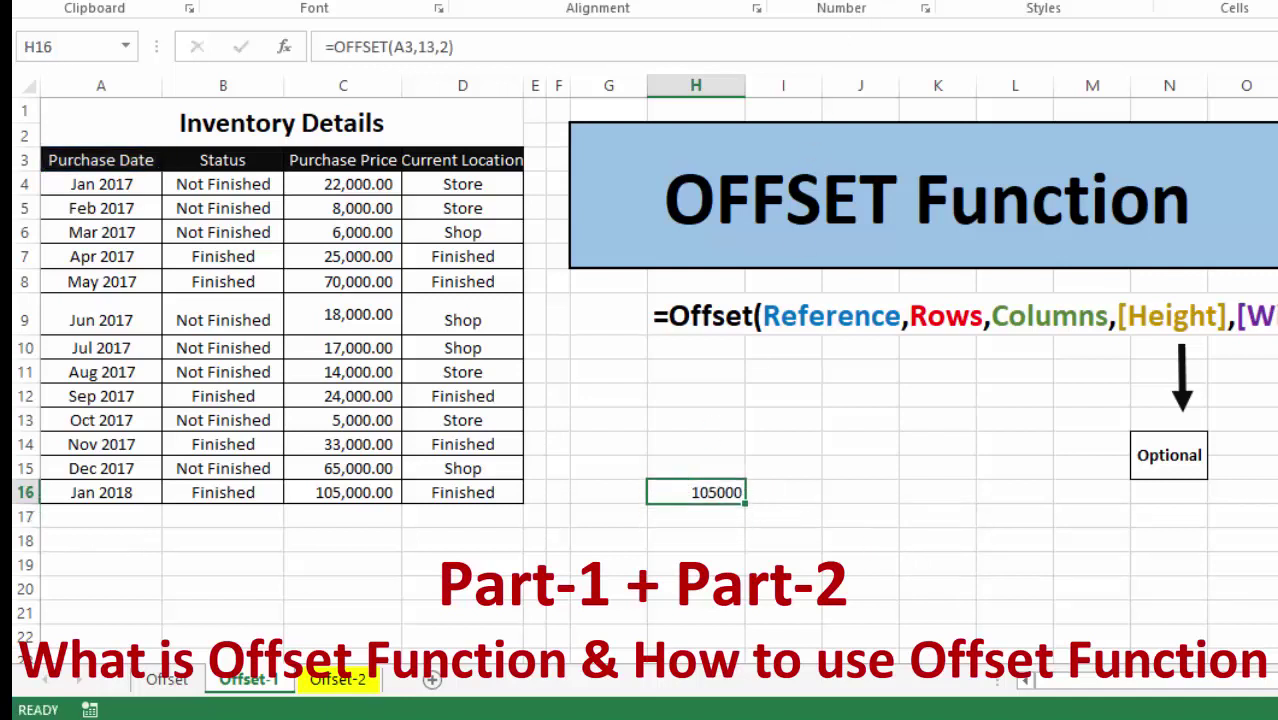
key(ctrl+shift+1)
Compare the formula result in H16 with the Jan 2018 purchase price in the inventory table.
click(358, 494)
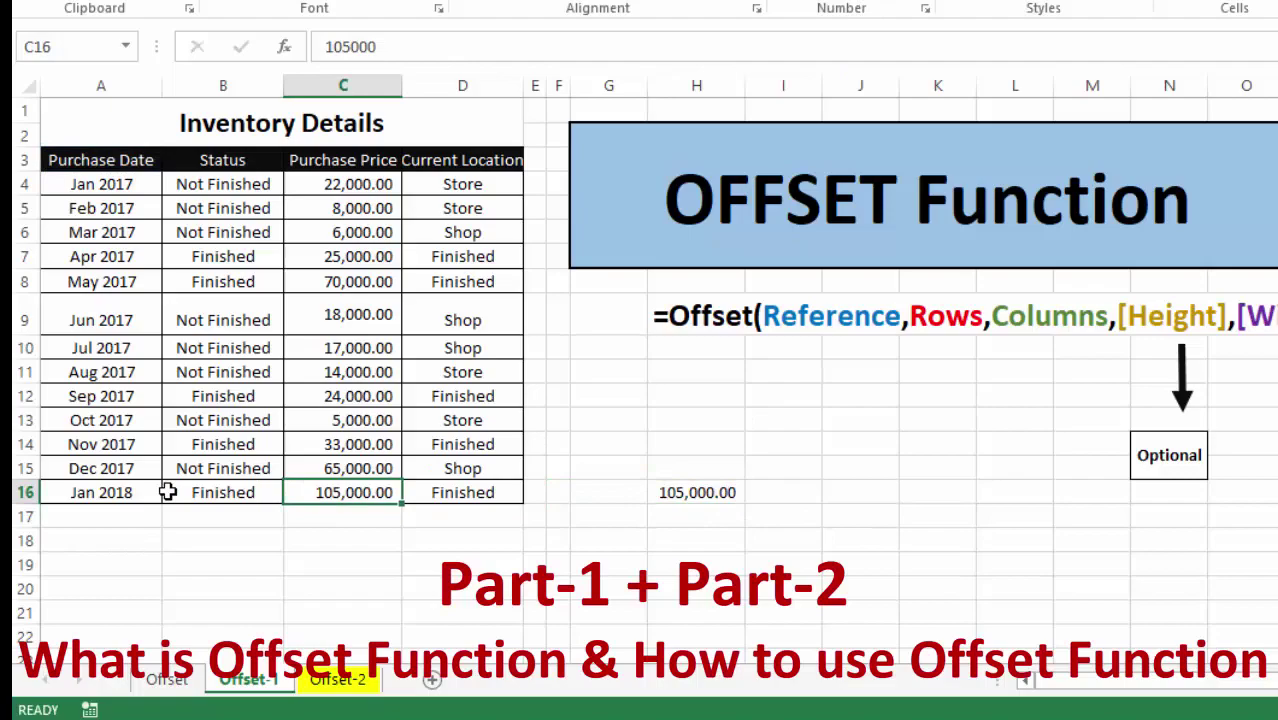
click(128, 492)
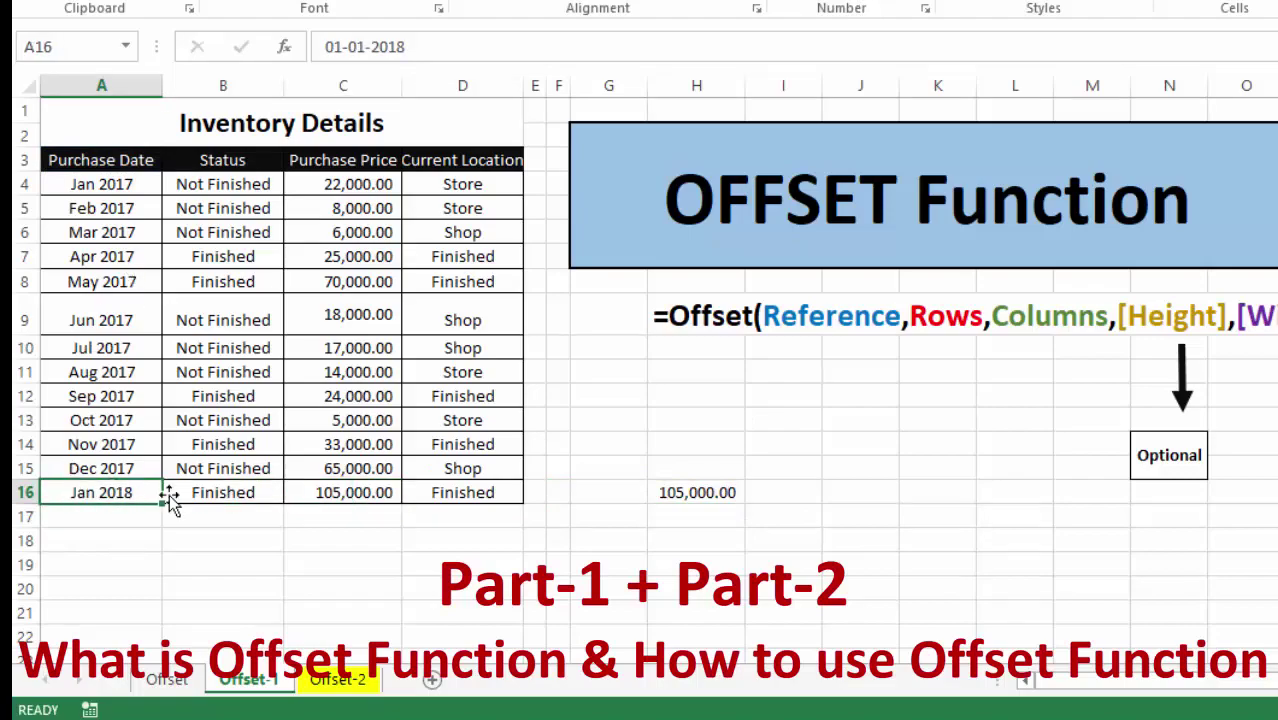
click(600, 539)
key(Right)
key(Down)
key(Down)
key(Down)
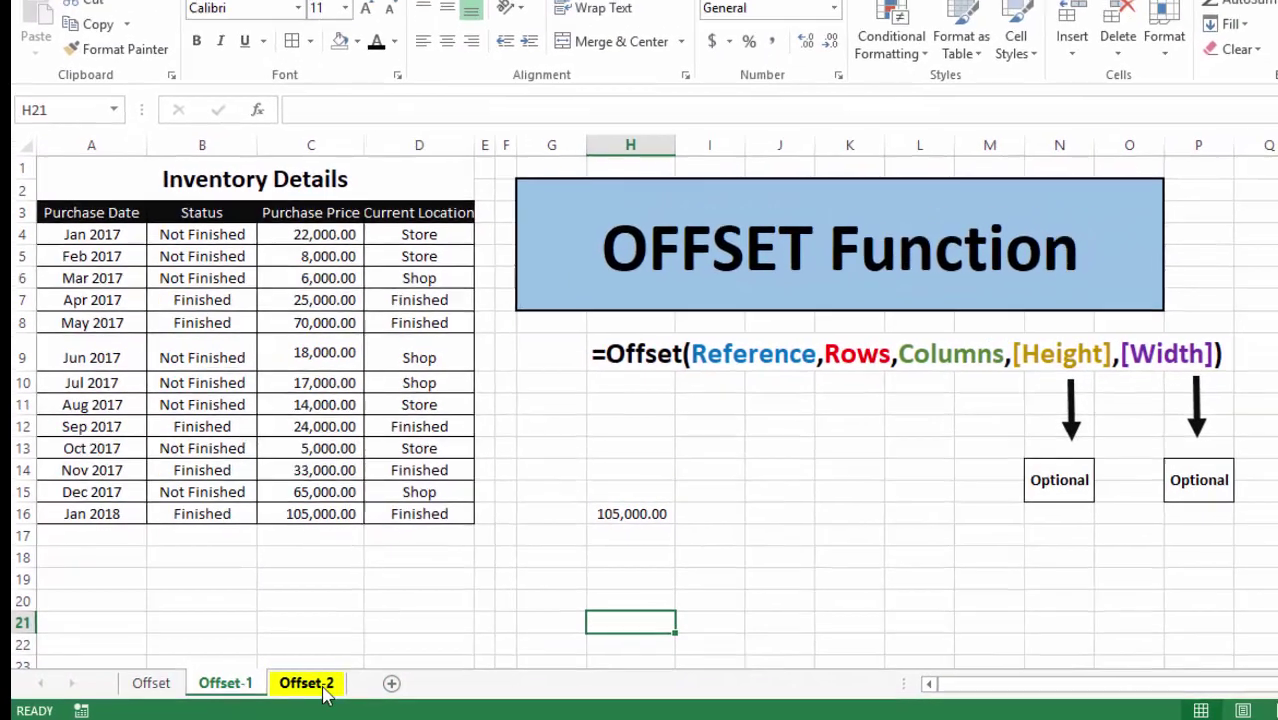
Compare the Offset-1 and Offset-2 inventory tables, and examine the Offset-2 list from Starting Month to Monthly Average in a Period.
click(337, 679)
drag(1027, 194, 1000, 548)
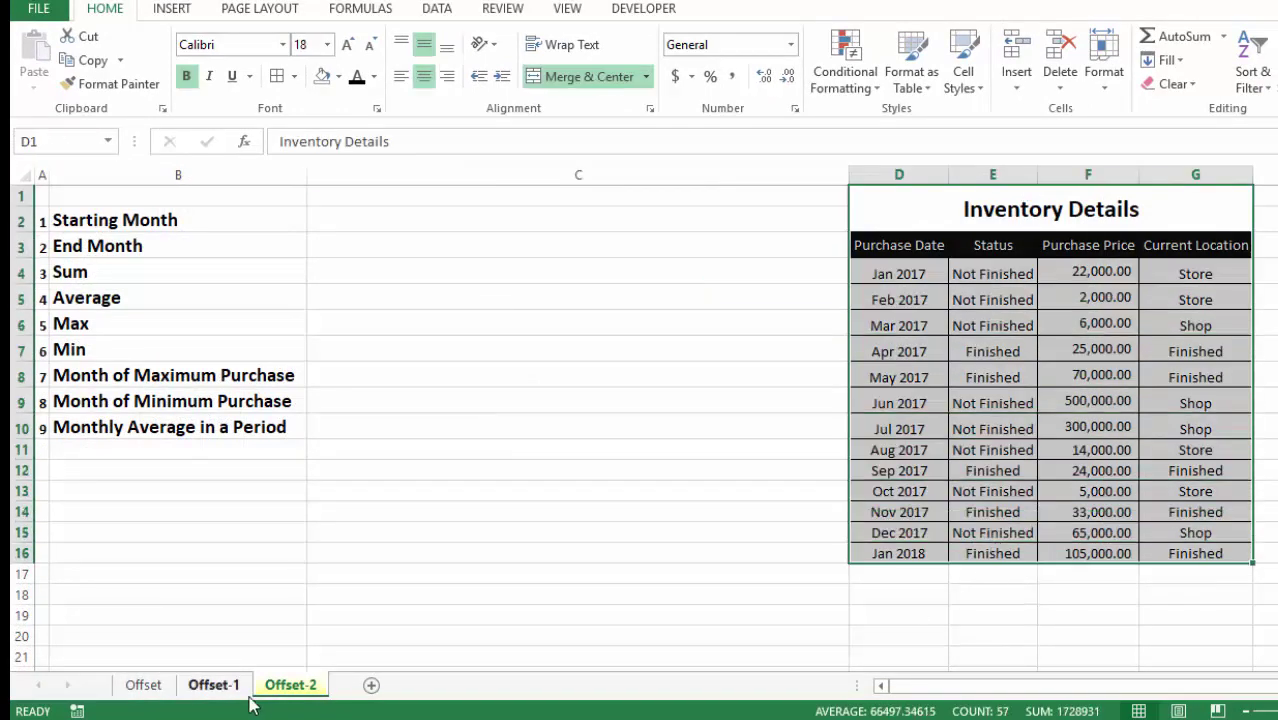
click(220, 686)
click(350, 365)
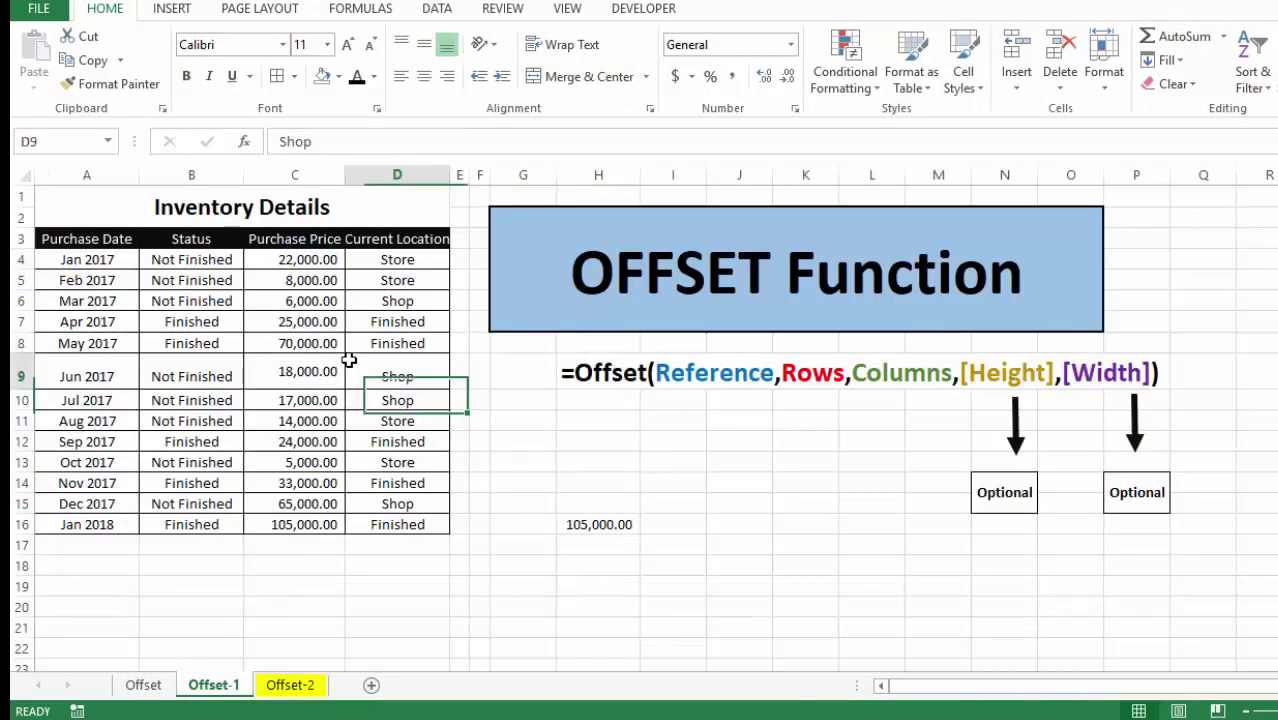
click(290, 685)
drag(958, 214, 942, 540)
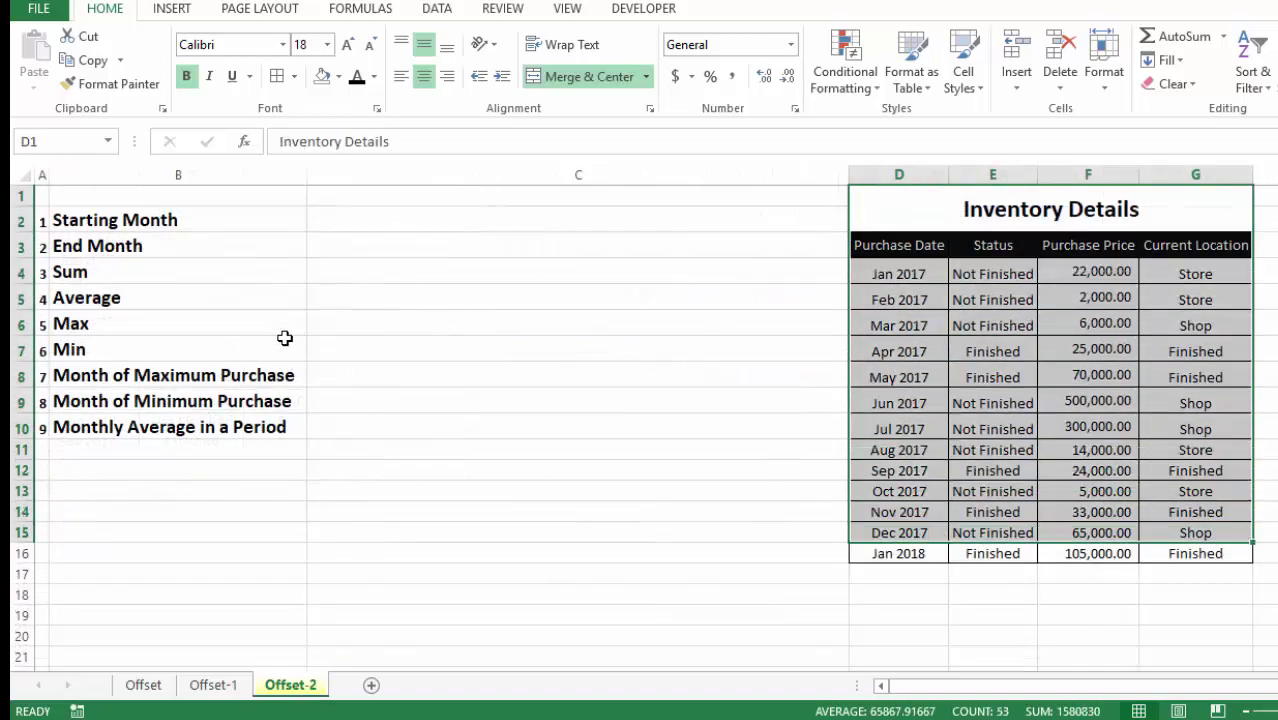
drag(90, 229, 481, 449)
click(481, 465)
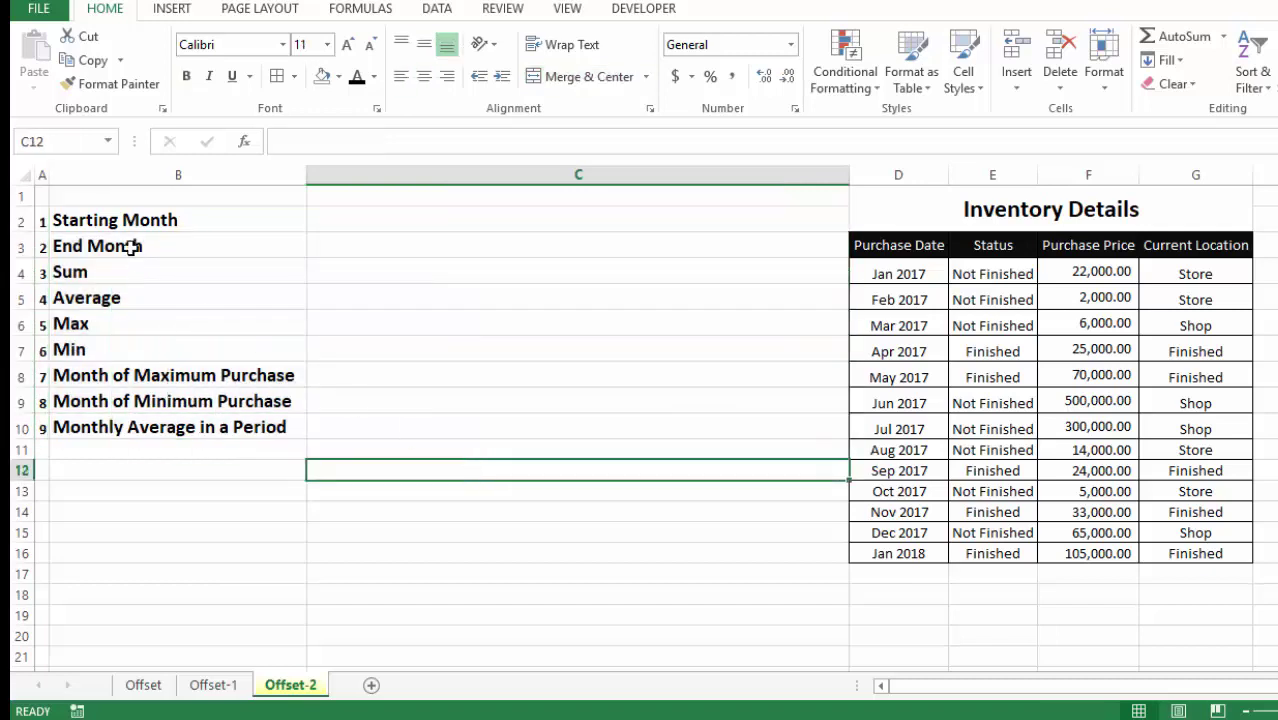
Enter =OFFSET(D3,1,0) in cell C2 to return the Starting Month.
click(143, 215)
click(410, 222)
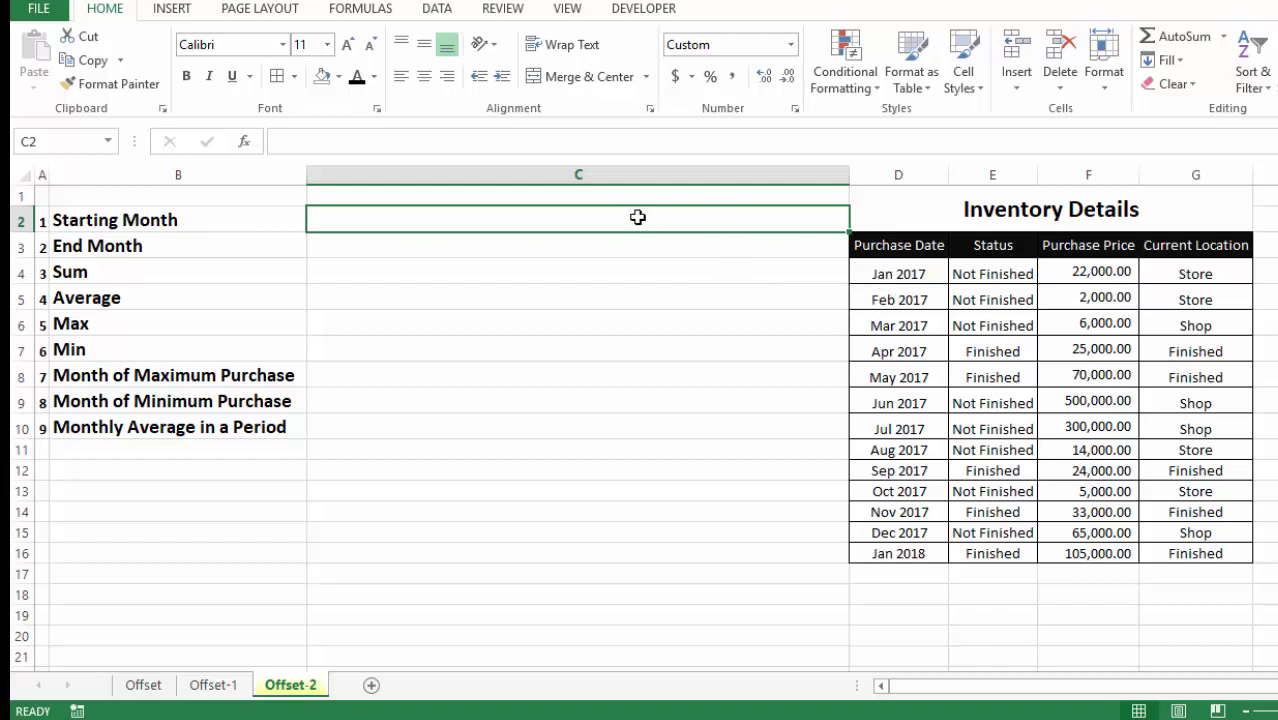
text(=of)
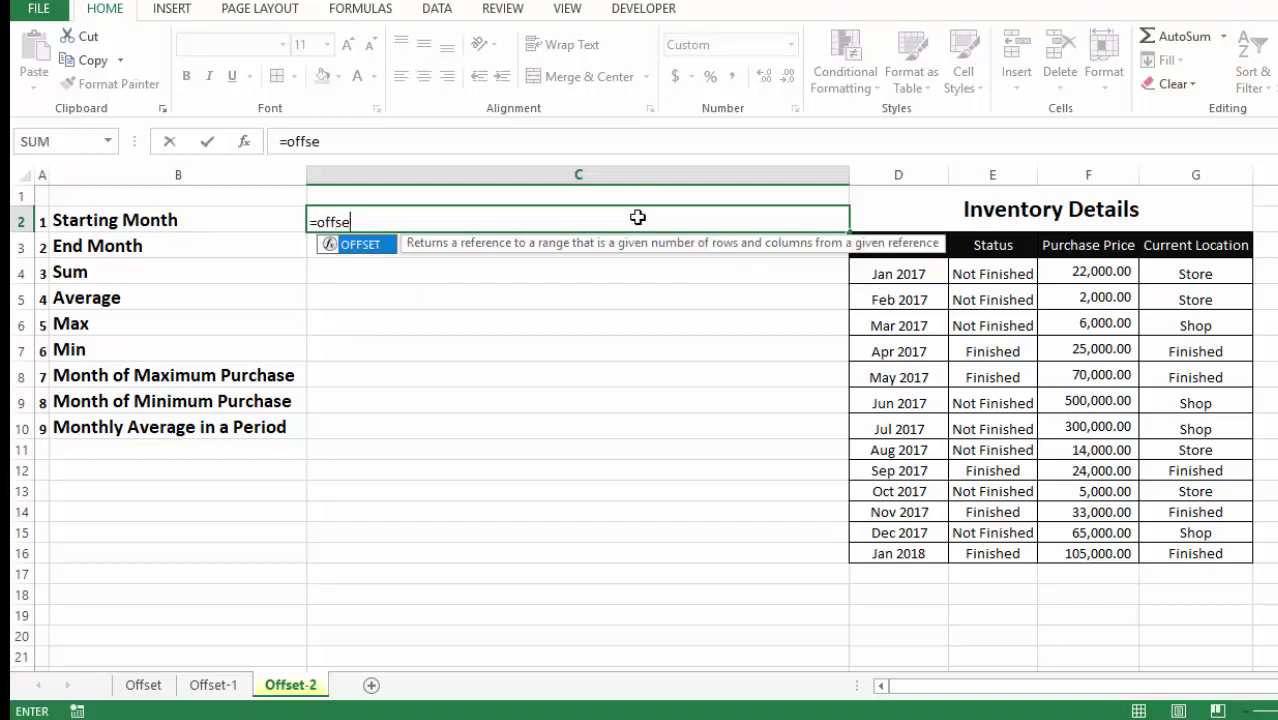
text(fse)
key(Tab)
click(902, 245)
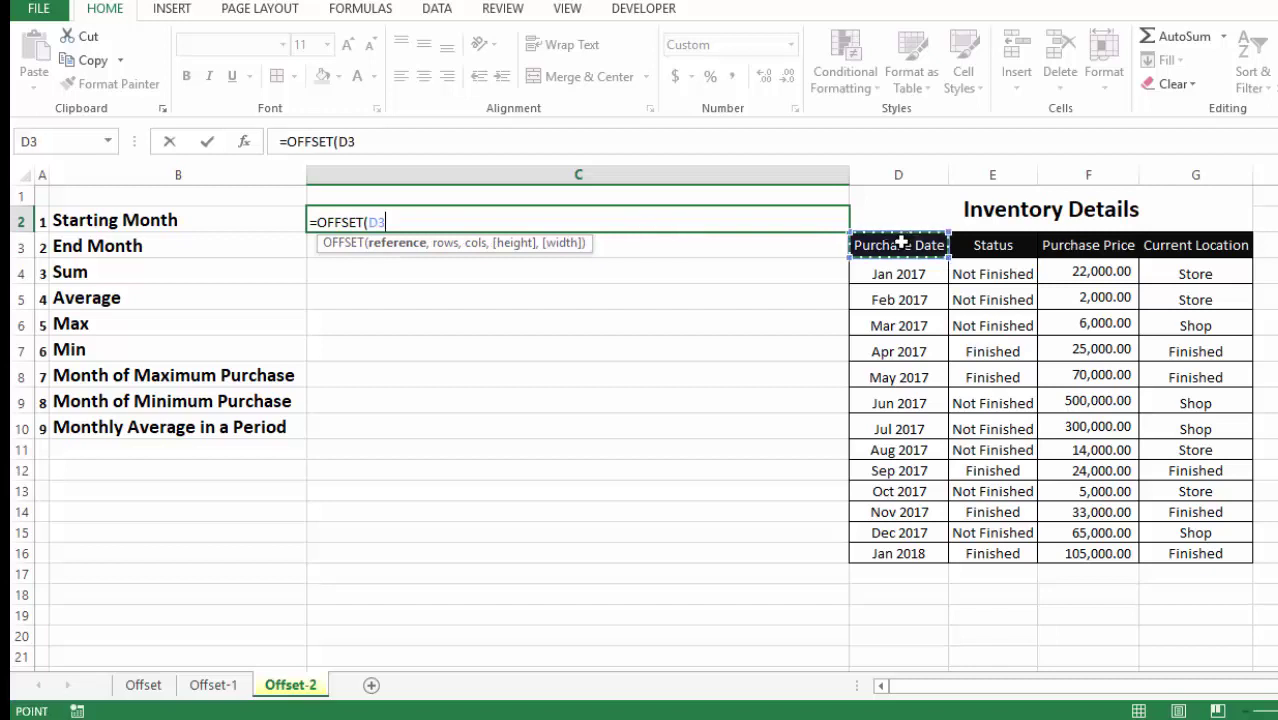
text(,1)
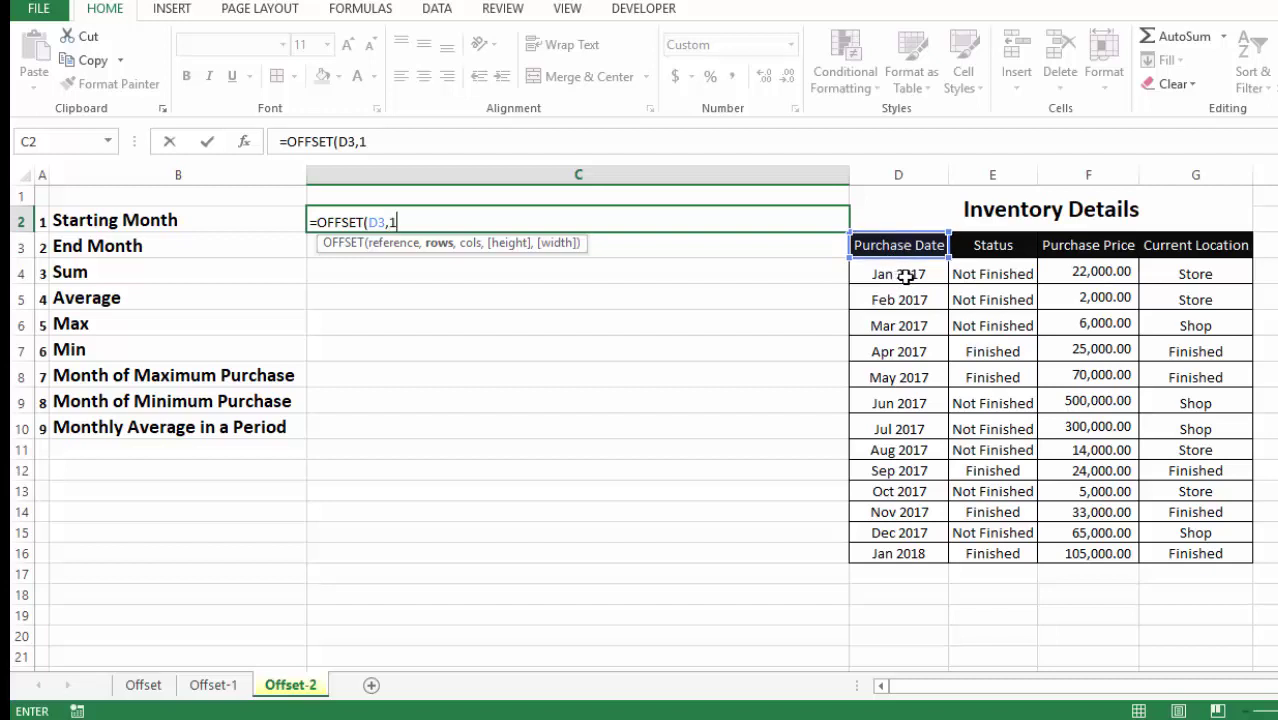
text(,0)
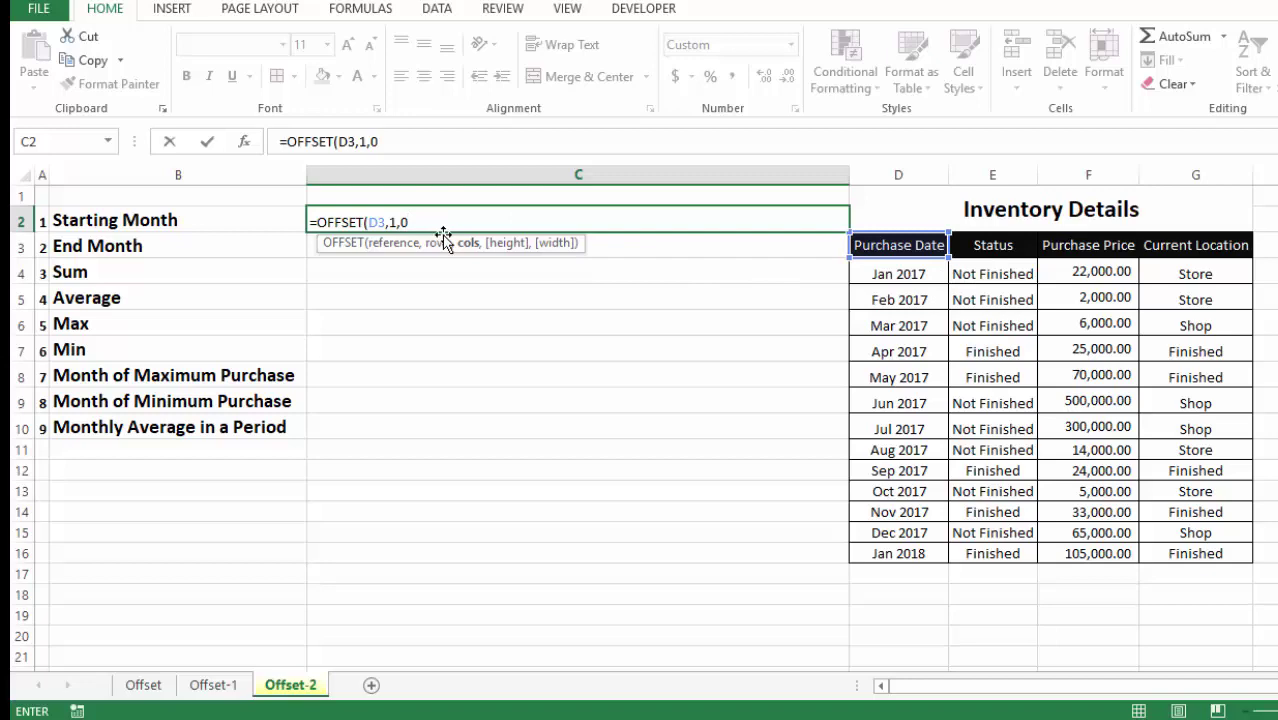
text())
key(Return)
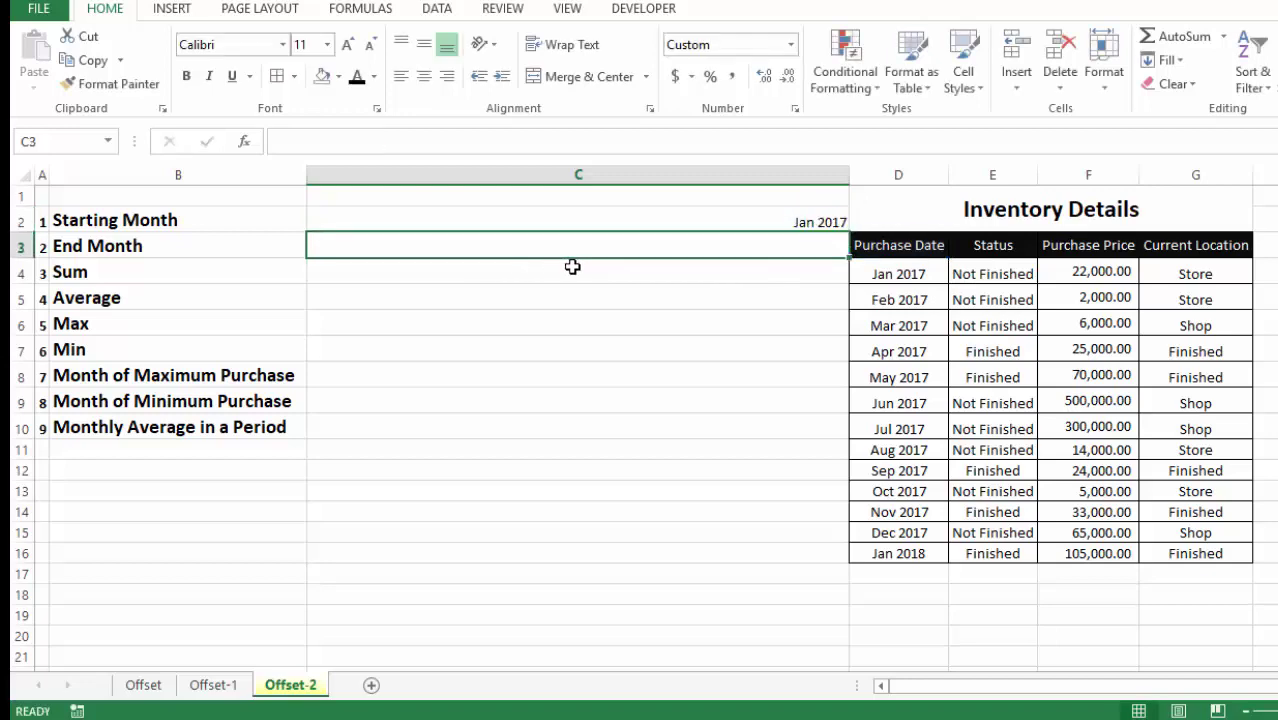
Compare the Starting Month result with the first purchase date, and examine the Purchase Date column down to its last entry.
click(808, 223)
click(876, 270)
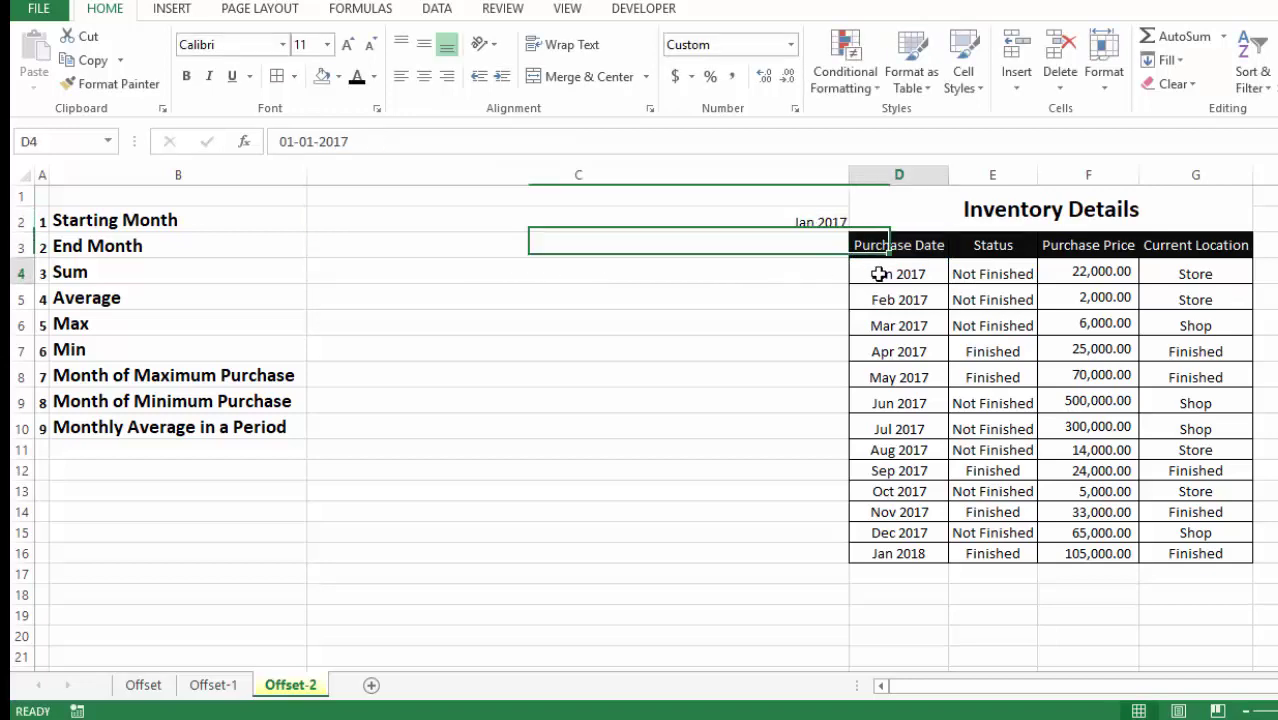
click(790, 221)
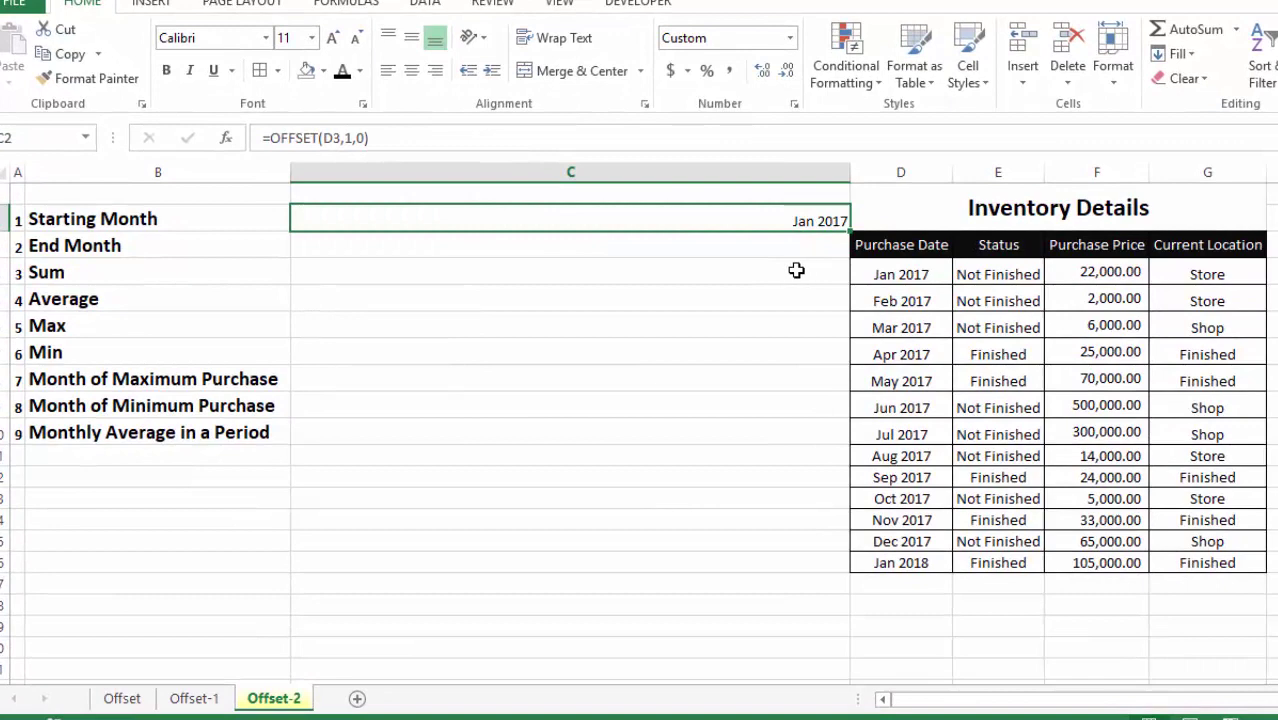
click(787, 251)
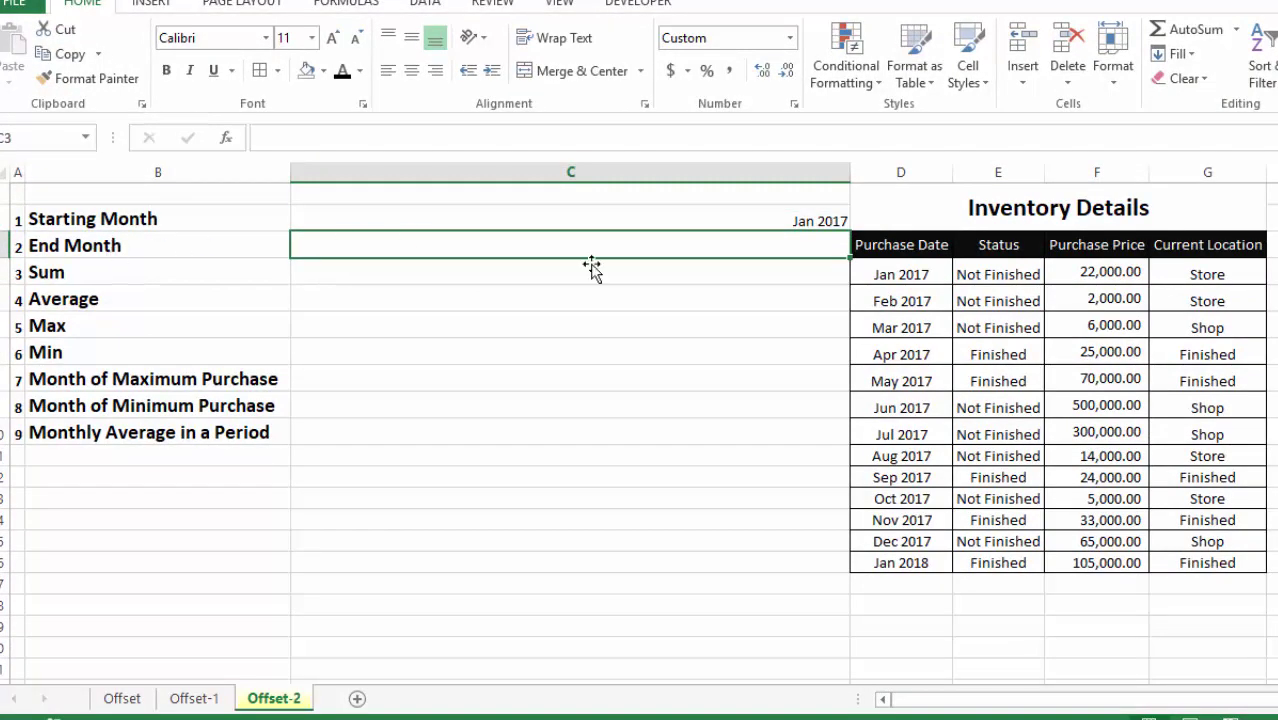
drag(878, 567, 1230, 563)
click(731, 245)
drag(905, 272, 918, 564)
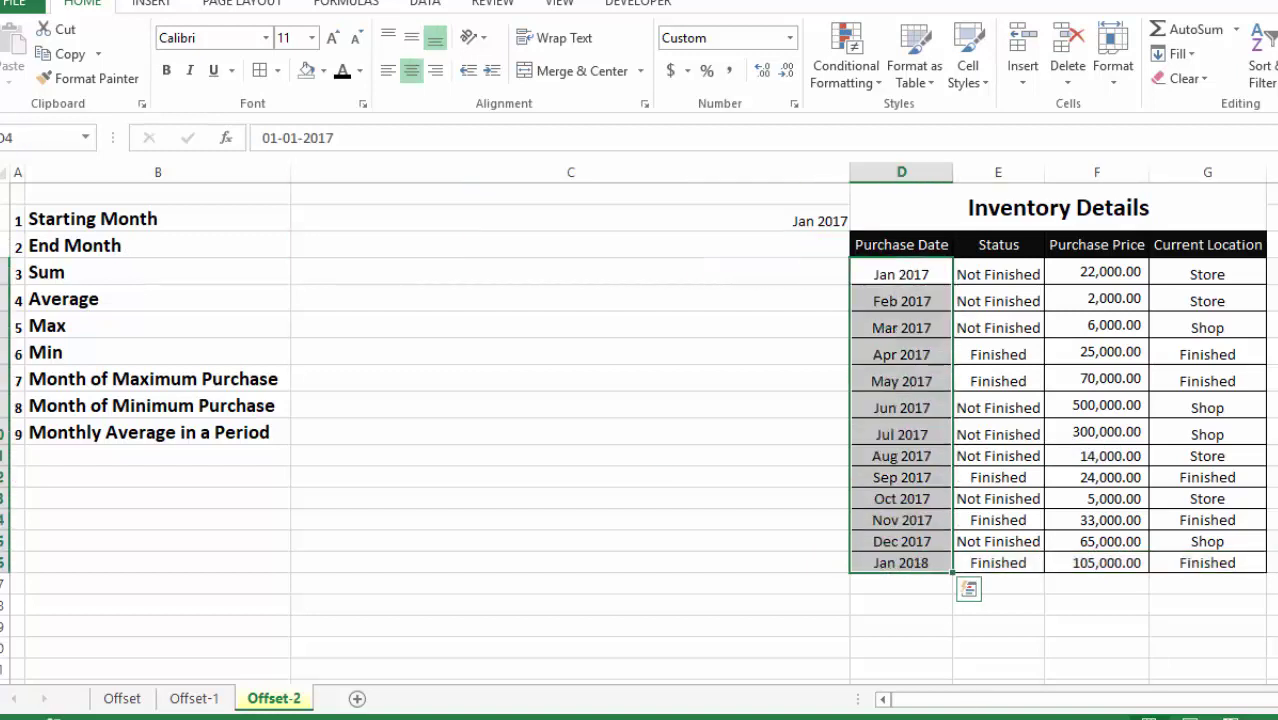
Enter =OFFSET(D3,13,0) in cell C3 to return the End Month.
double_click(744, 245)
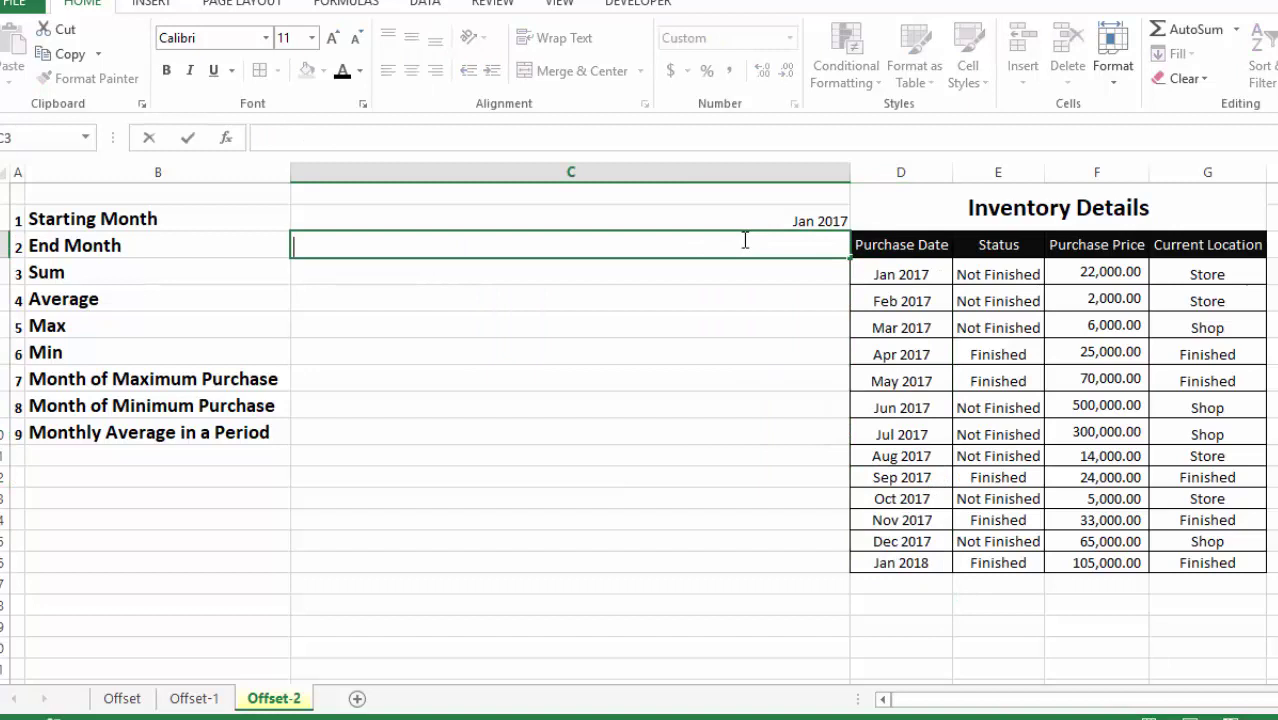
text(=offsr)
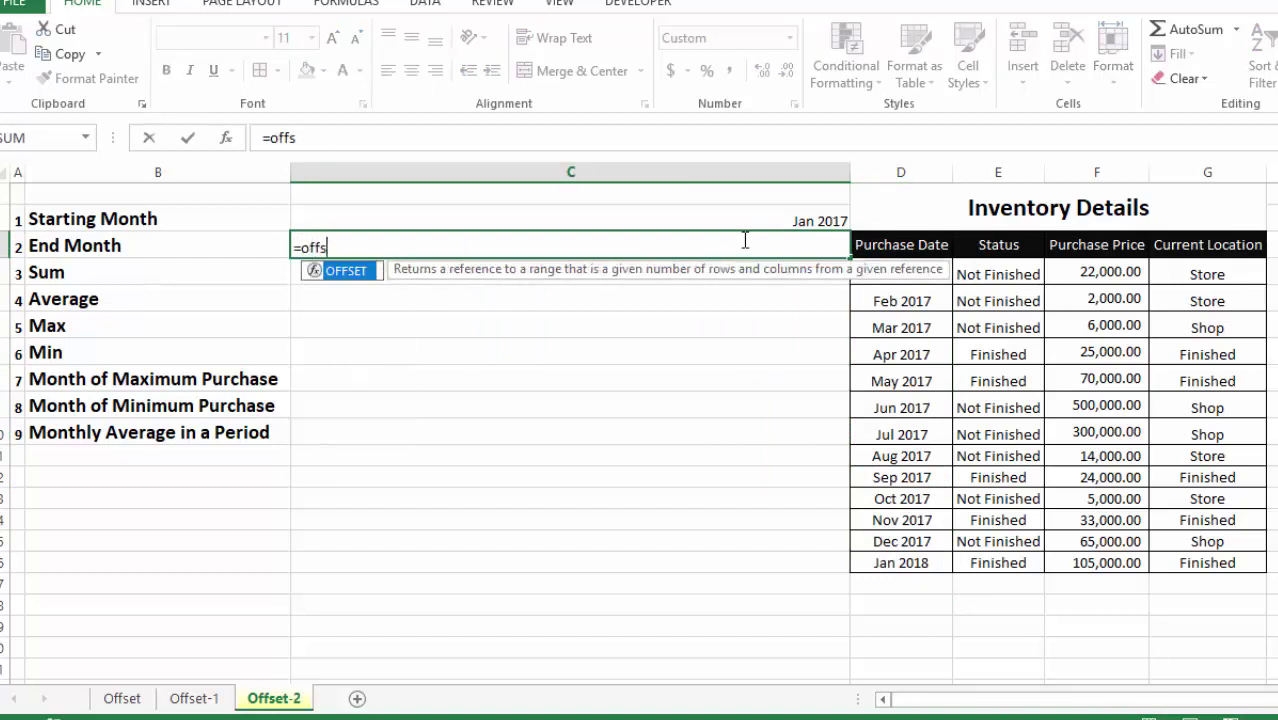
key(BackSpace)
text(e)
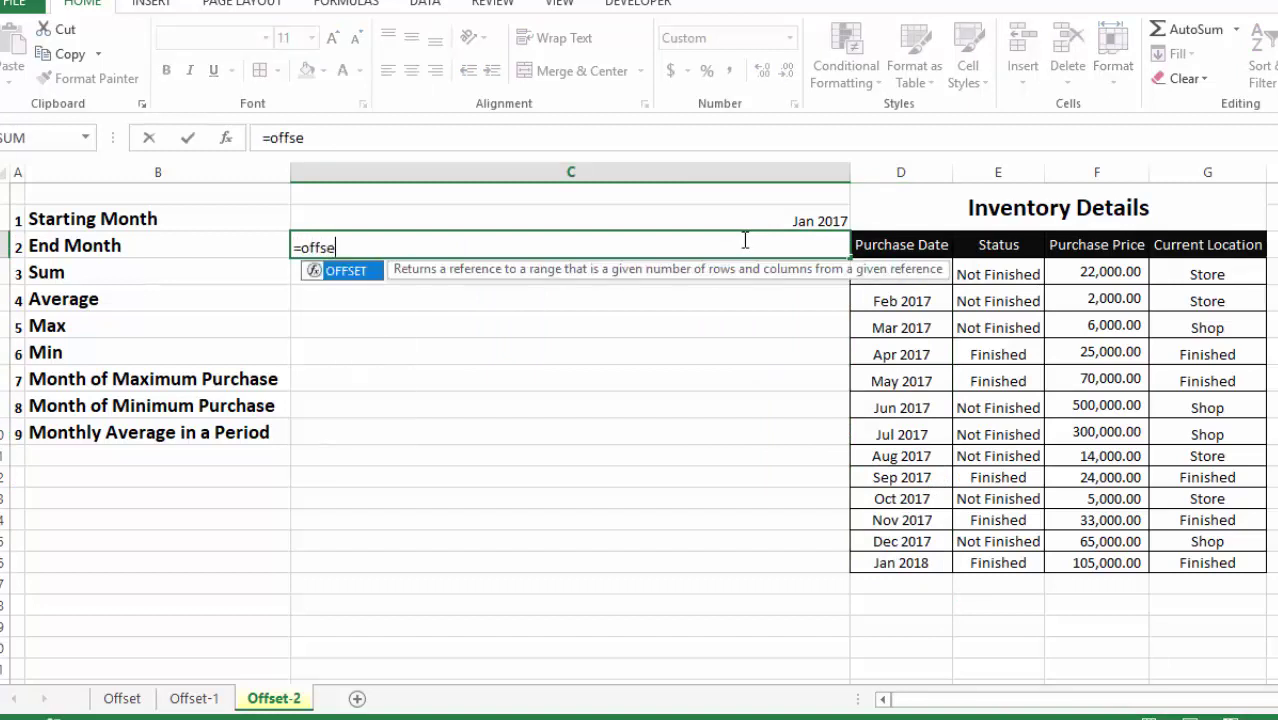
key(Tab)
click(910, 244)
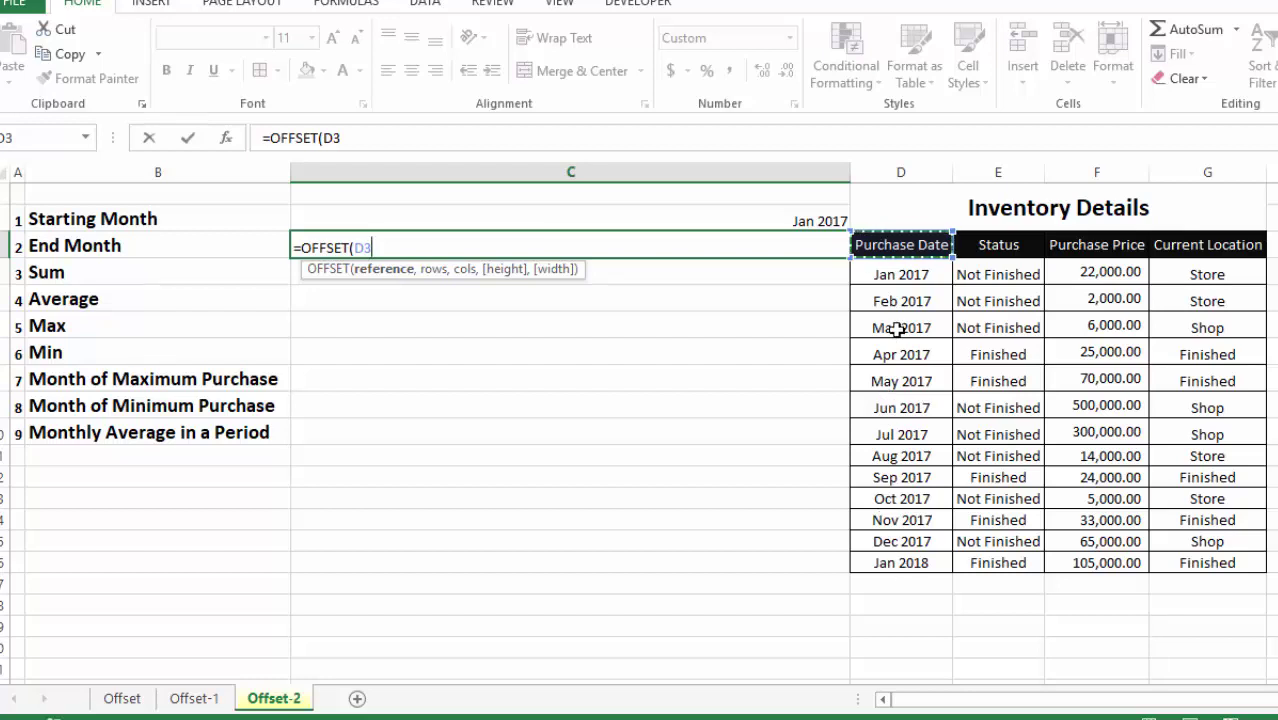
text(,)
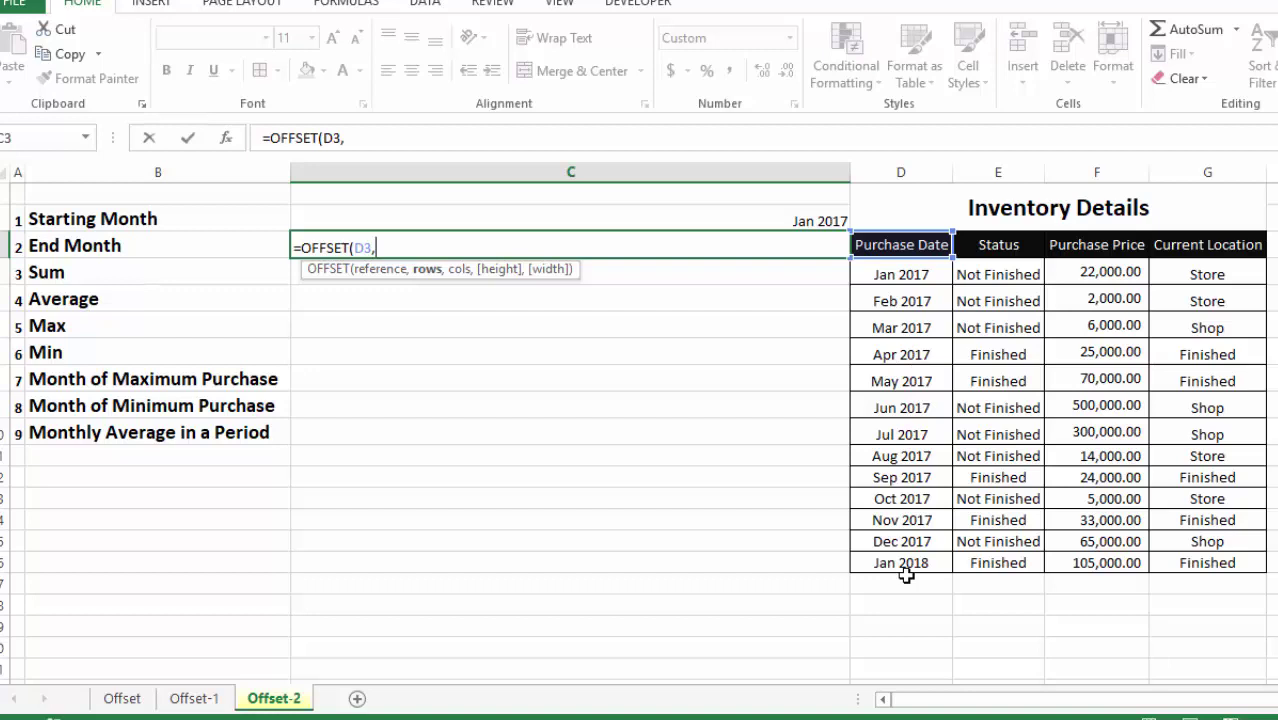
text(13,)
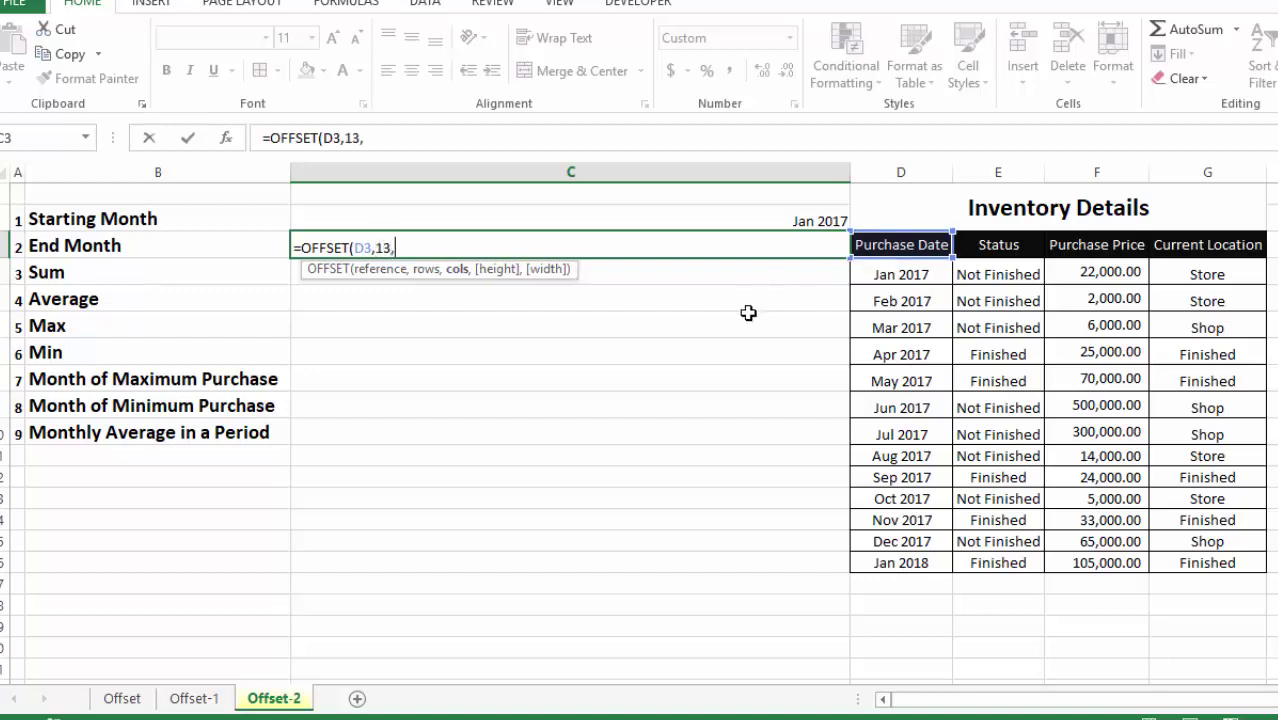
text(0))
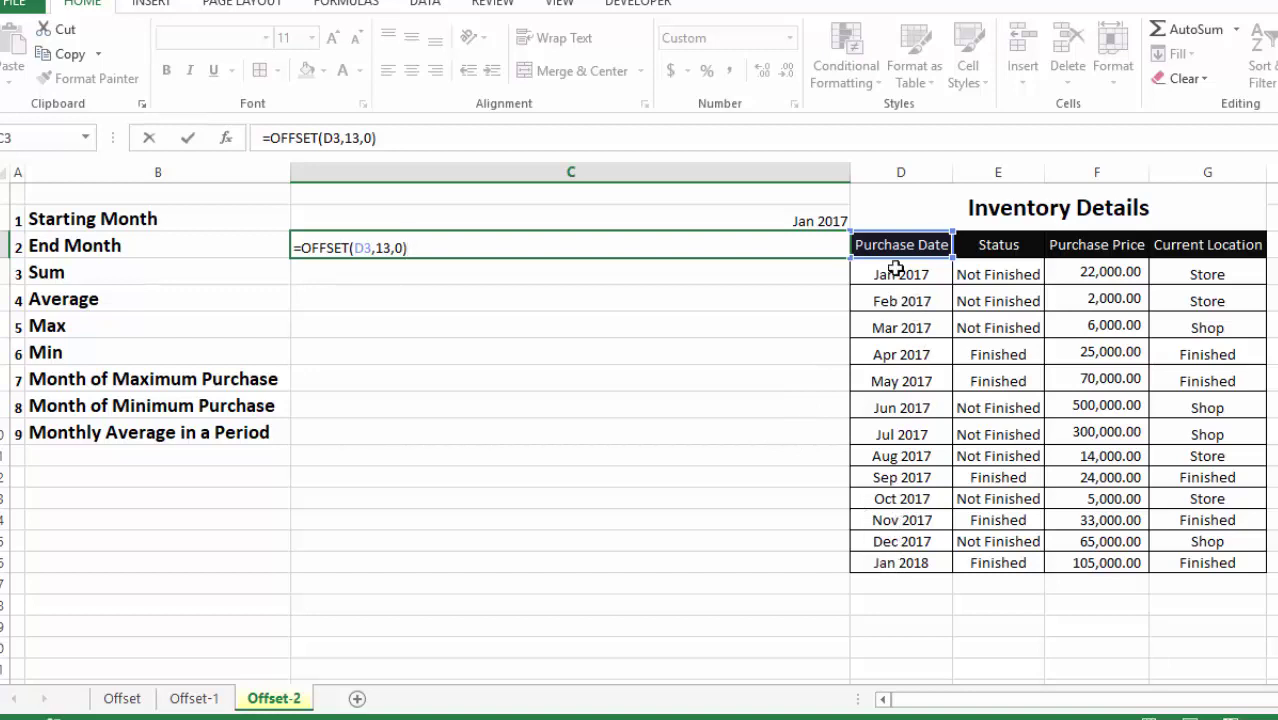
key(Return)
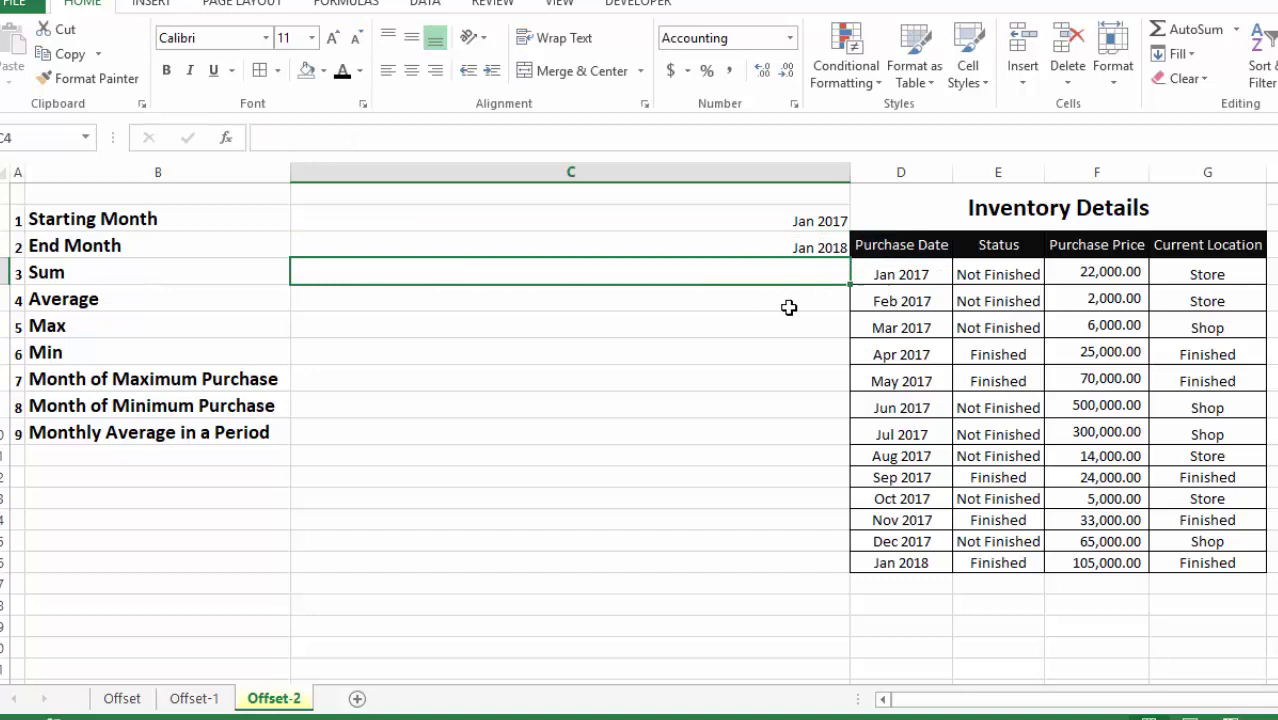
Compare the End Month result and its formula with the last purchase date and the empty cells below it.
click(797, 250)
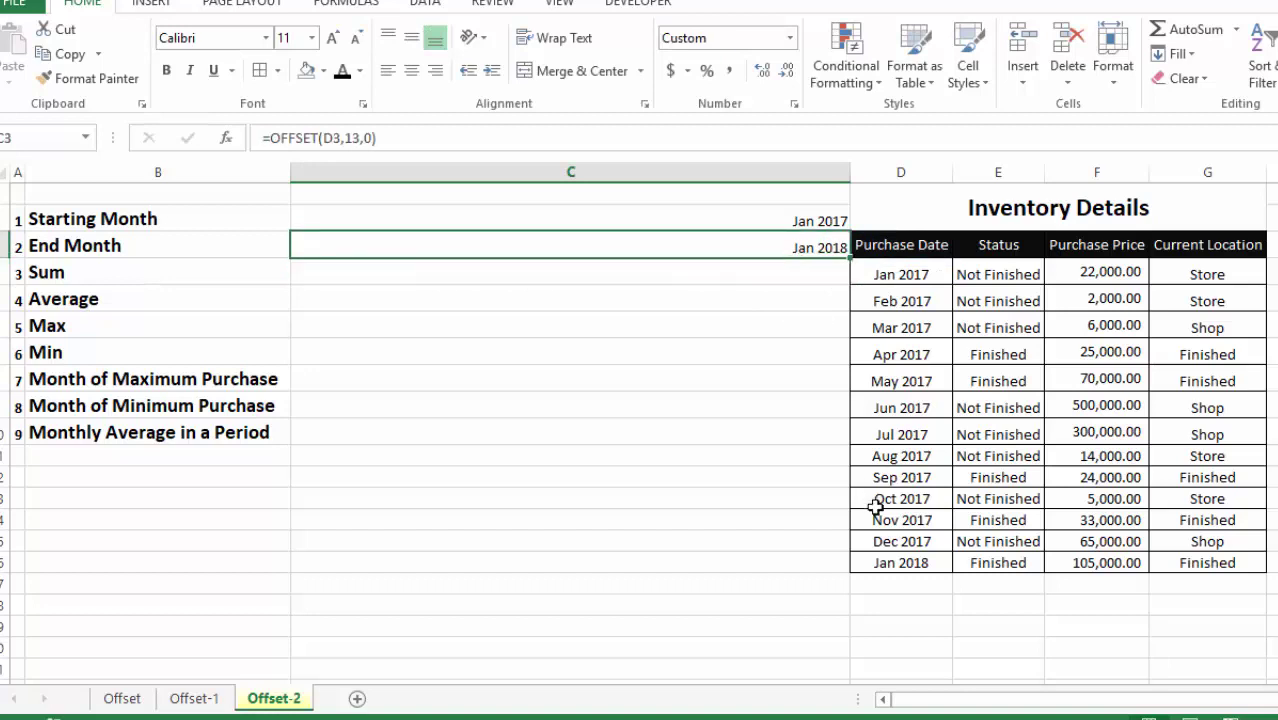
click(902, 566)
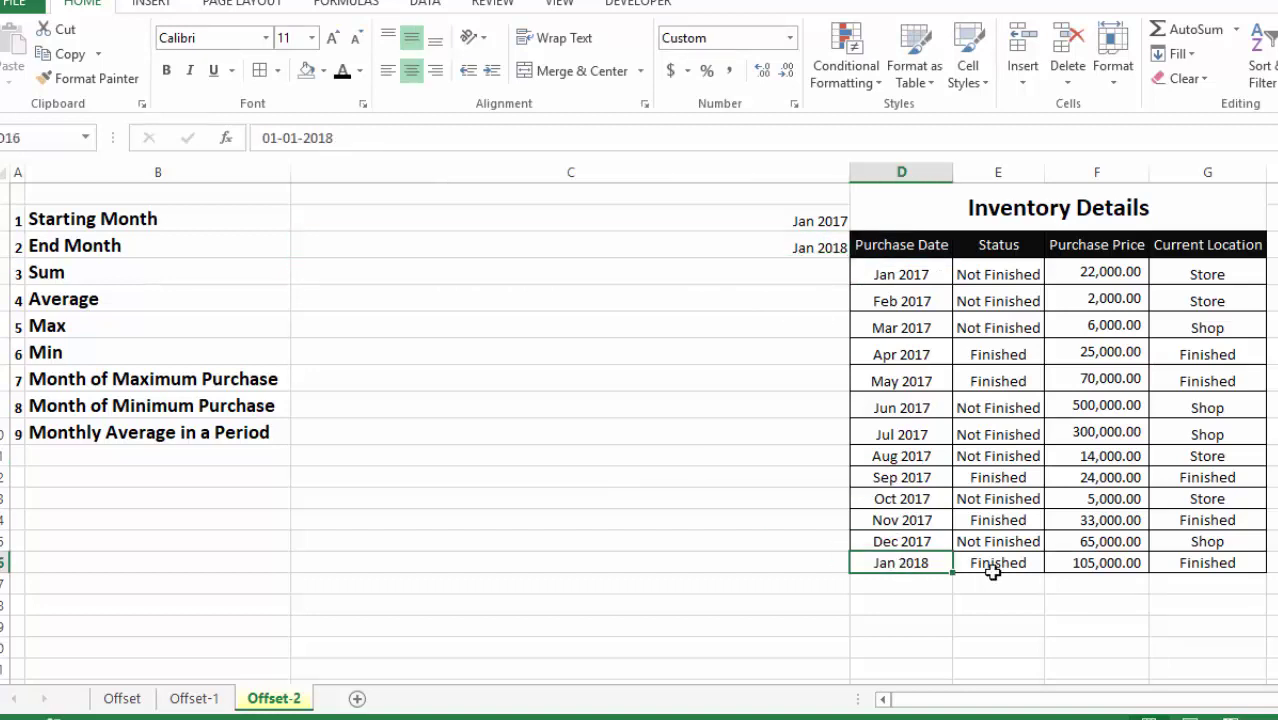
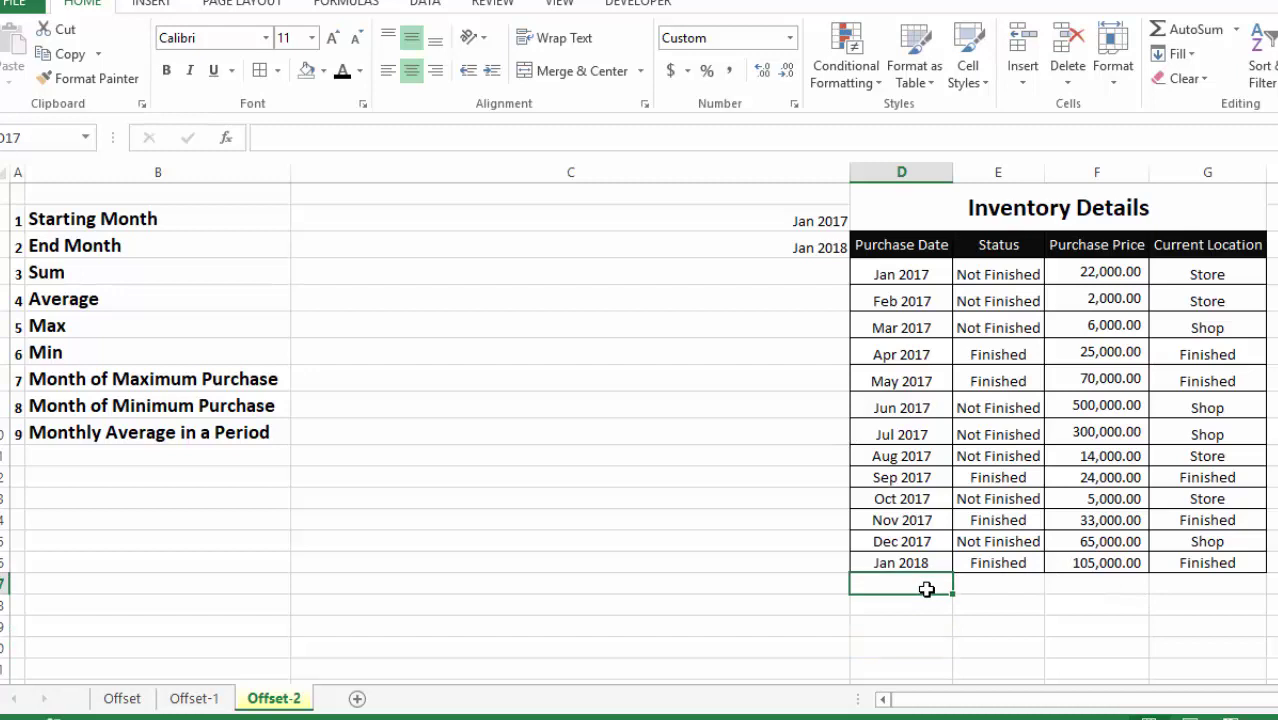
click(906, 610)
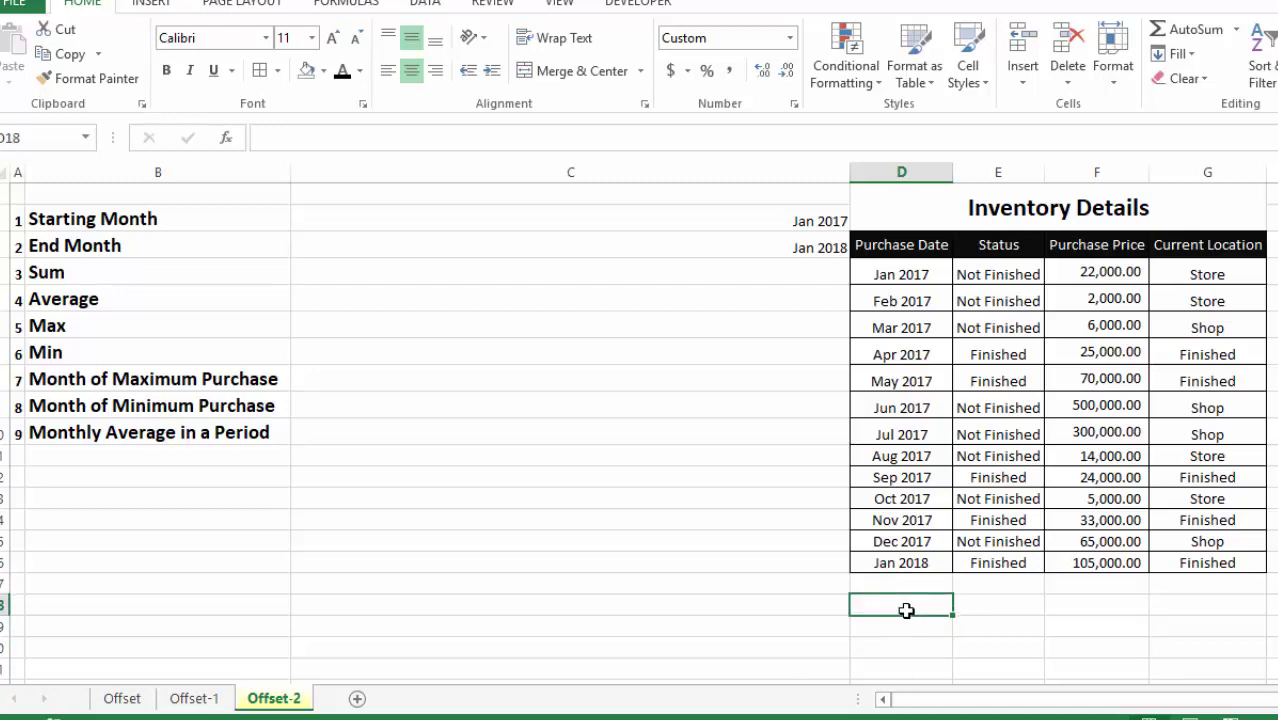
click(918, 650)
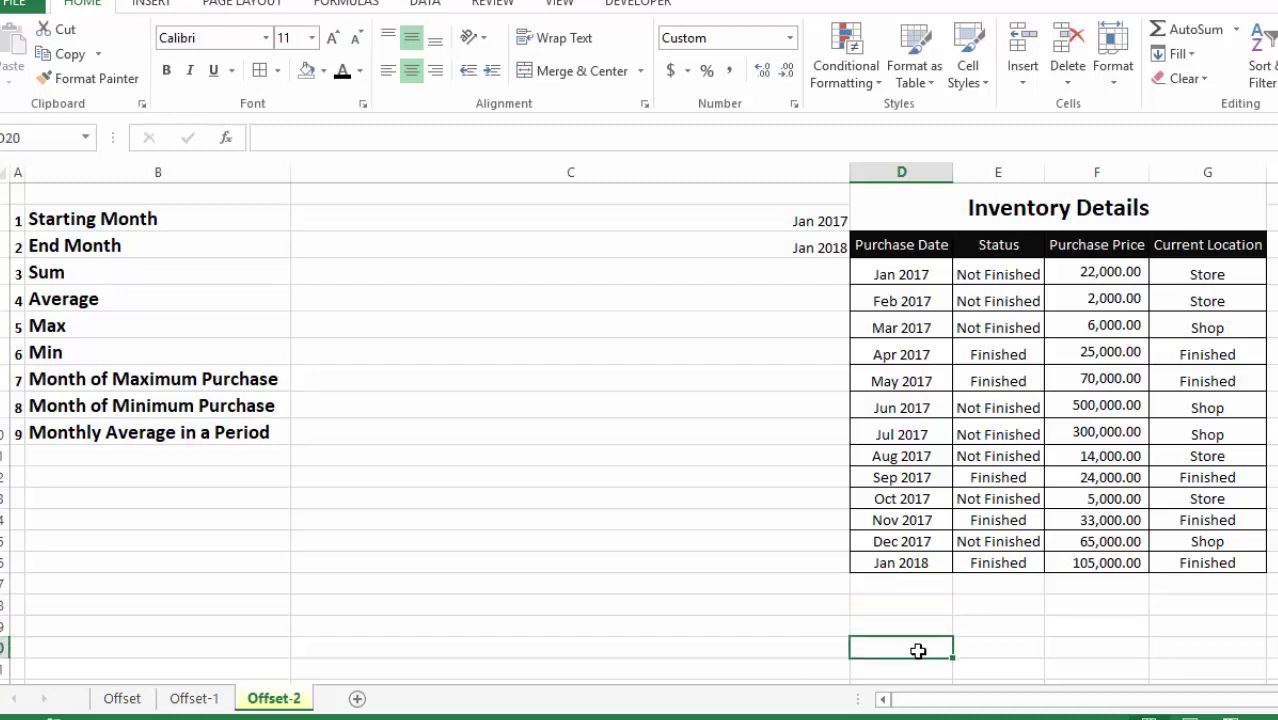
click(911, 588)
click(755, 249)
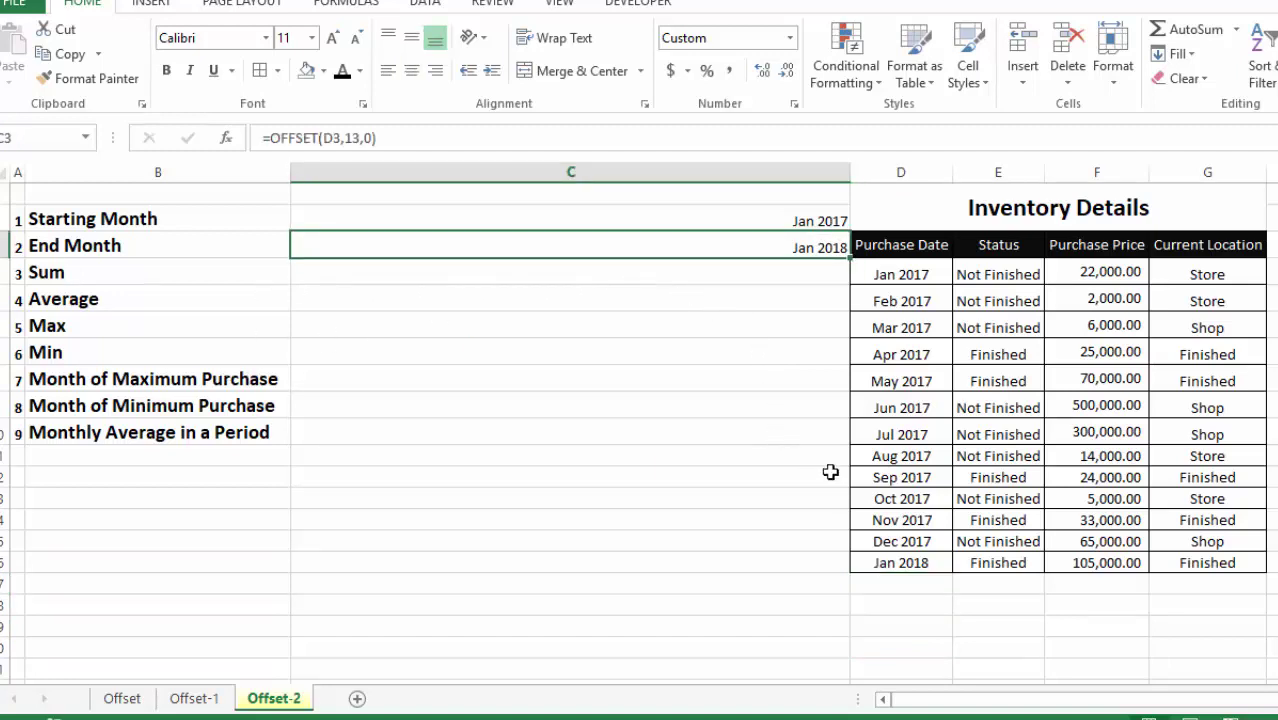
Add Feb 2018 in cell D17 below the last purchase date, and check the End Month cell against it.
click(910, 585)
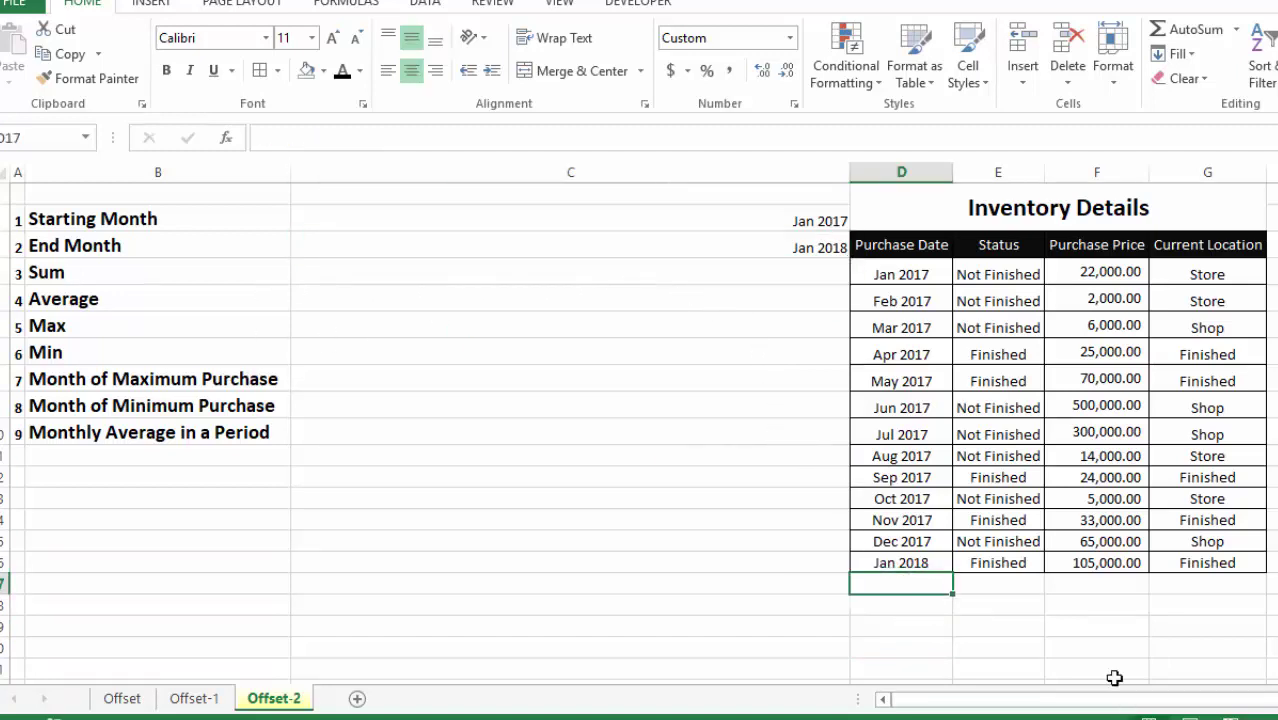
text(Feb 2018)
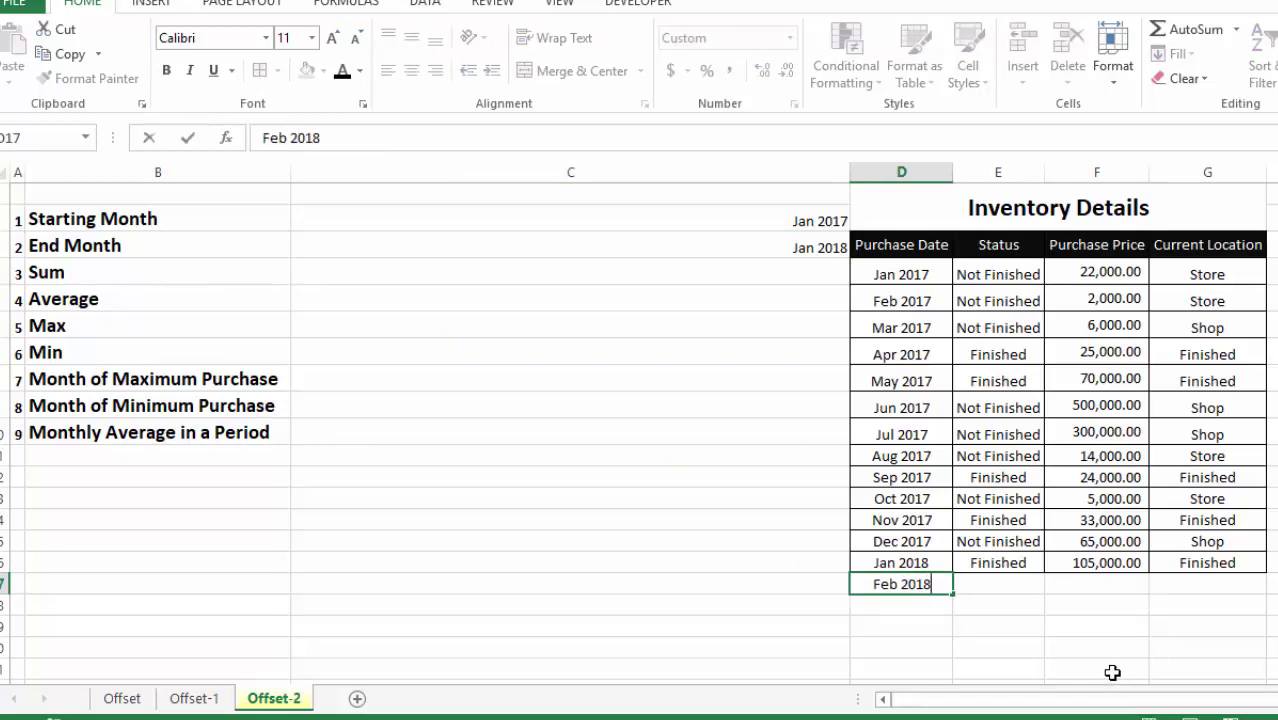
key(Return)
click(785, 262)
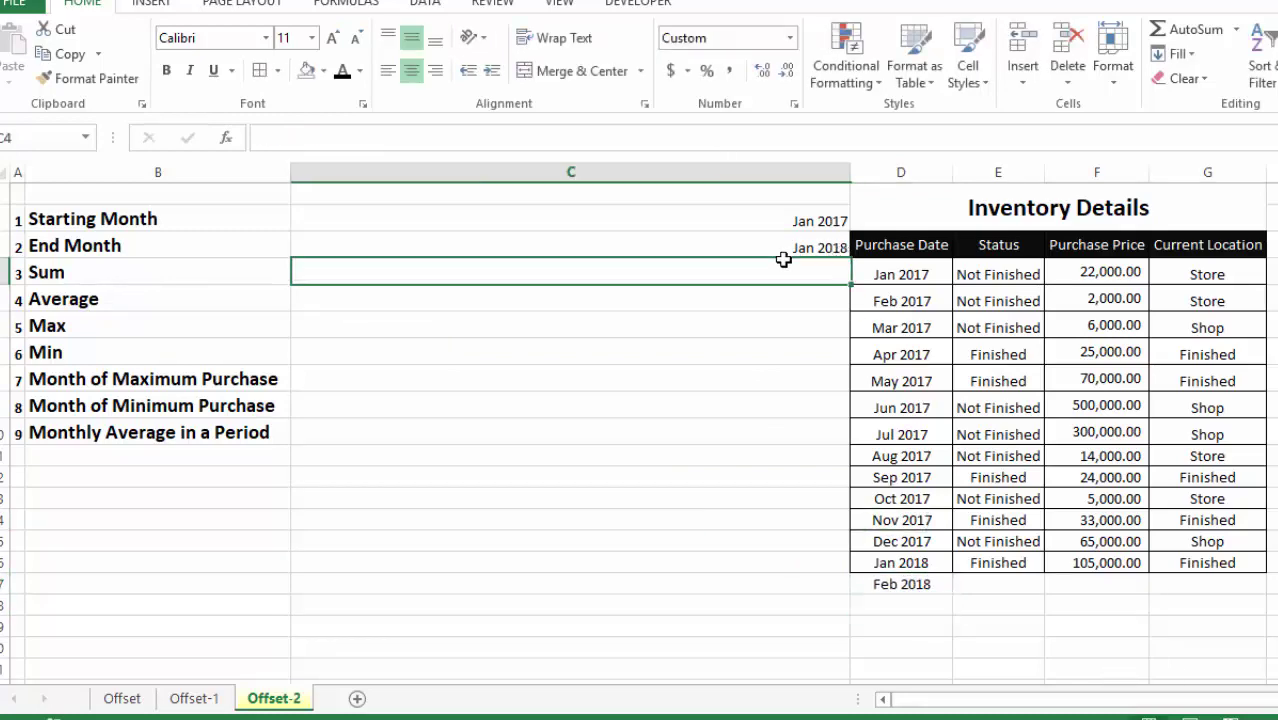
click(783, 249)
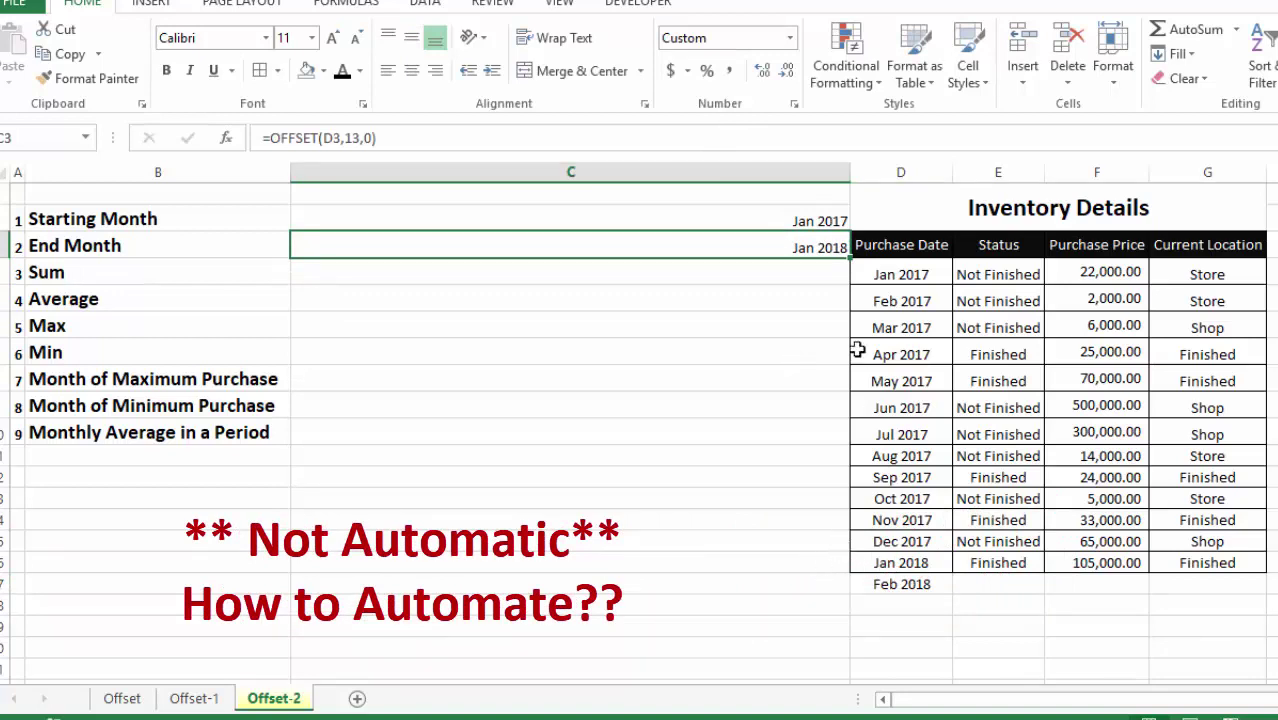
click(913, 618)
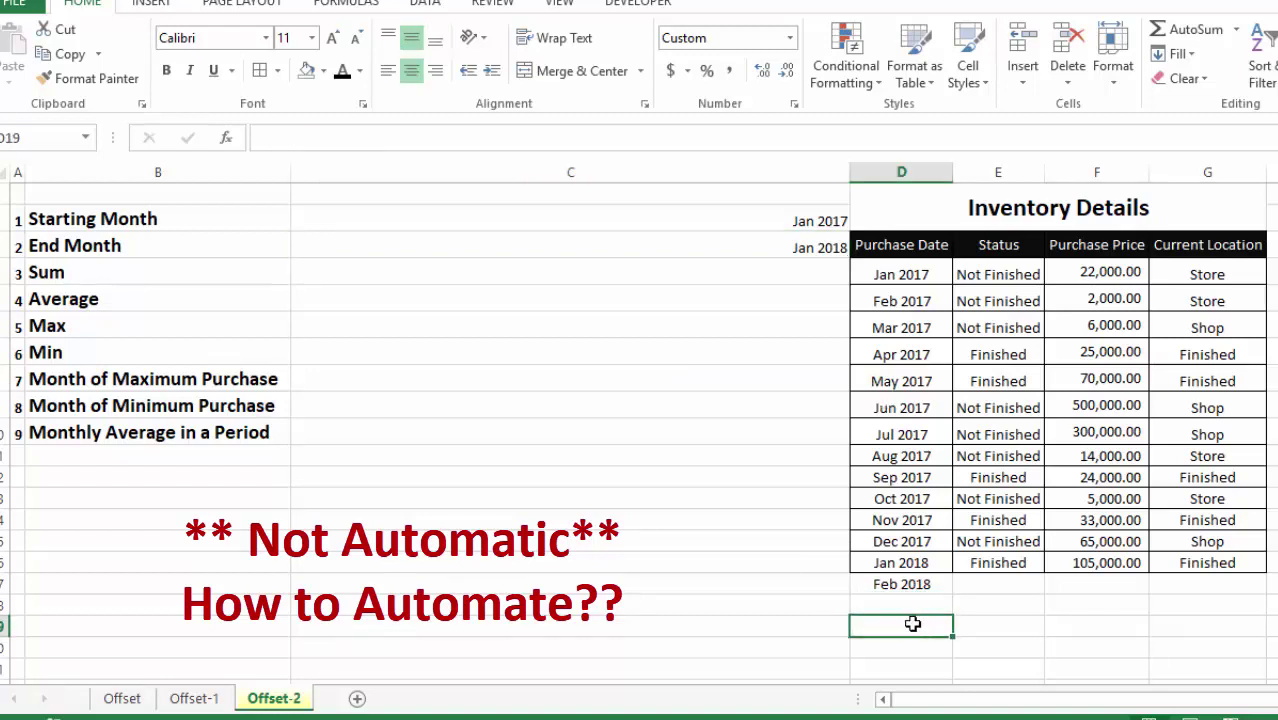
Replace the fixed 13 in the End Month formula with COUNT over D4:D50, giving =OFFSET(D3,COUNT(D4:D50),0).
click(795, 246)
double_click(456, 257)
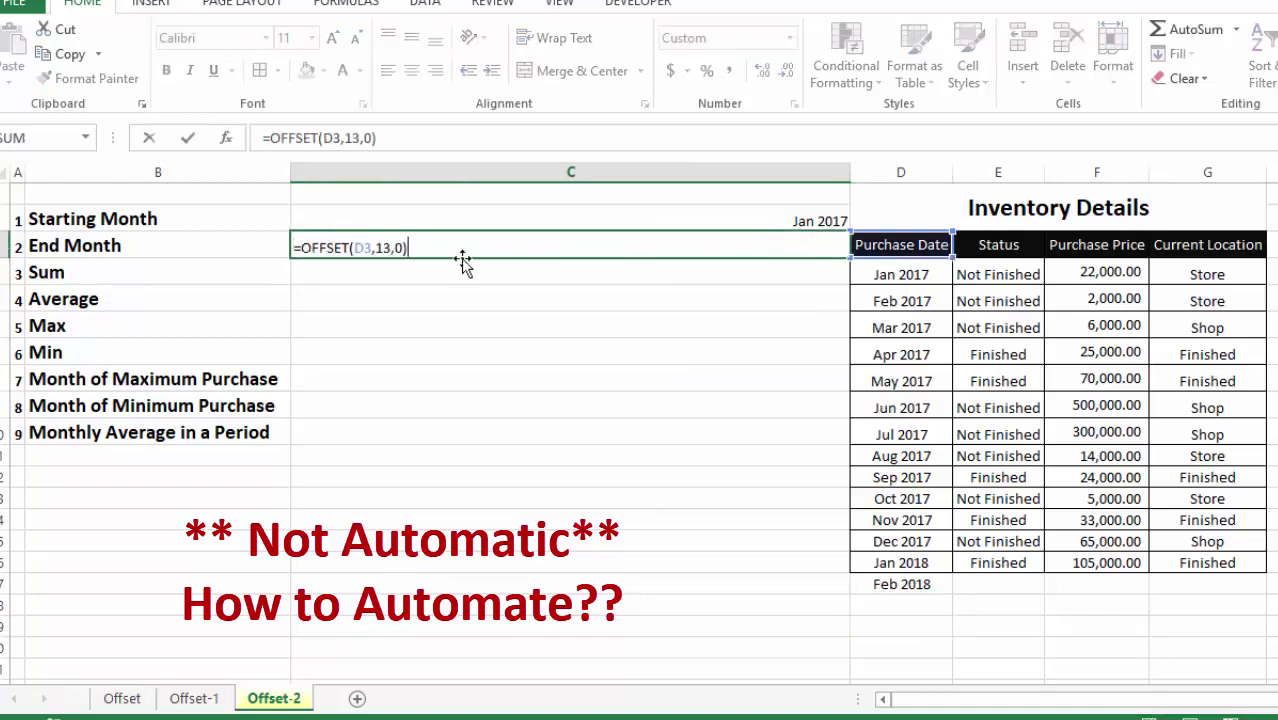
click(392, 247)
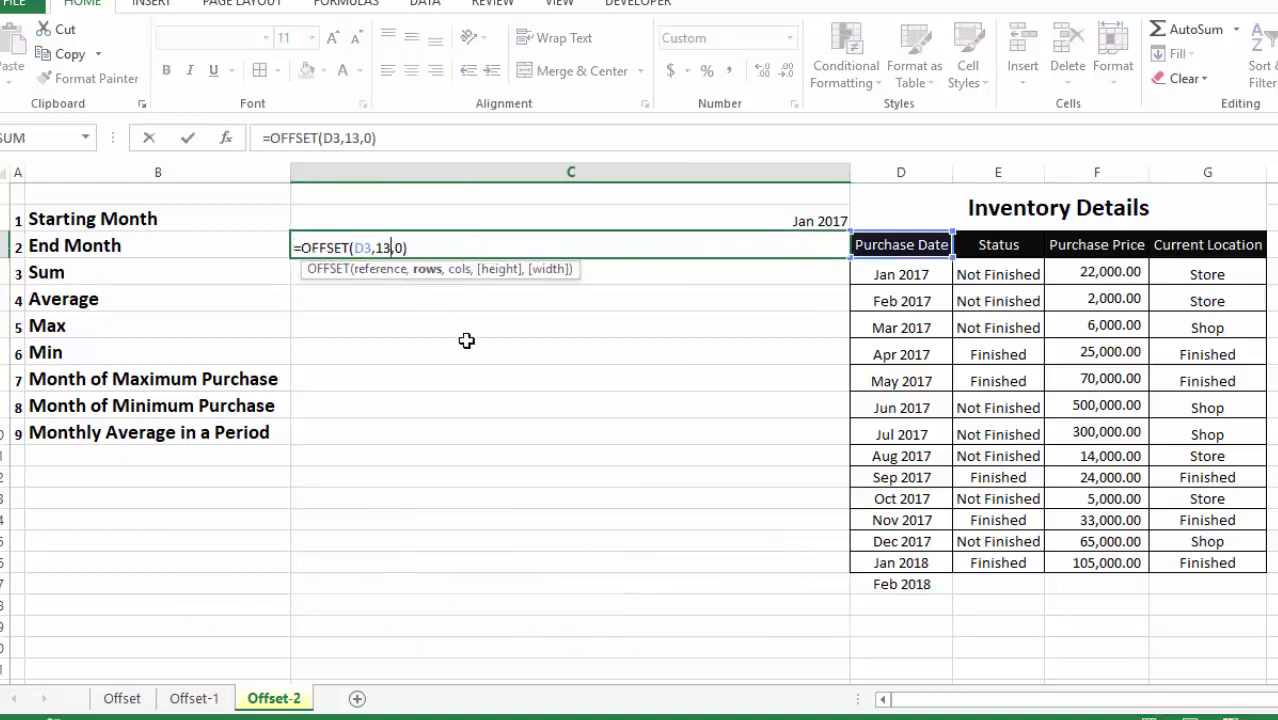
key(BackSpace)
key(BackSpace)
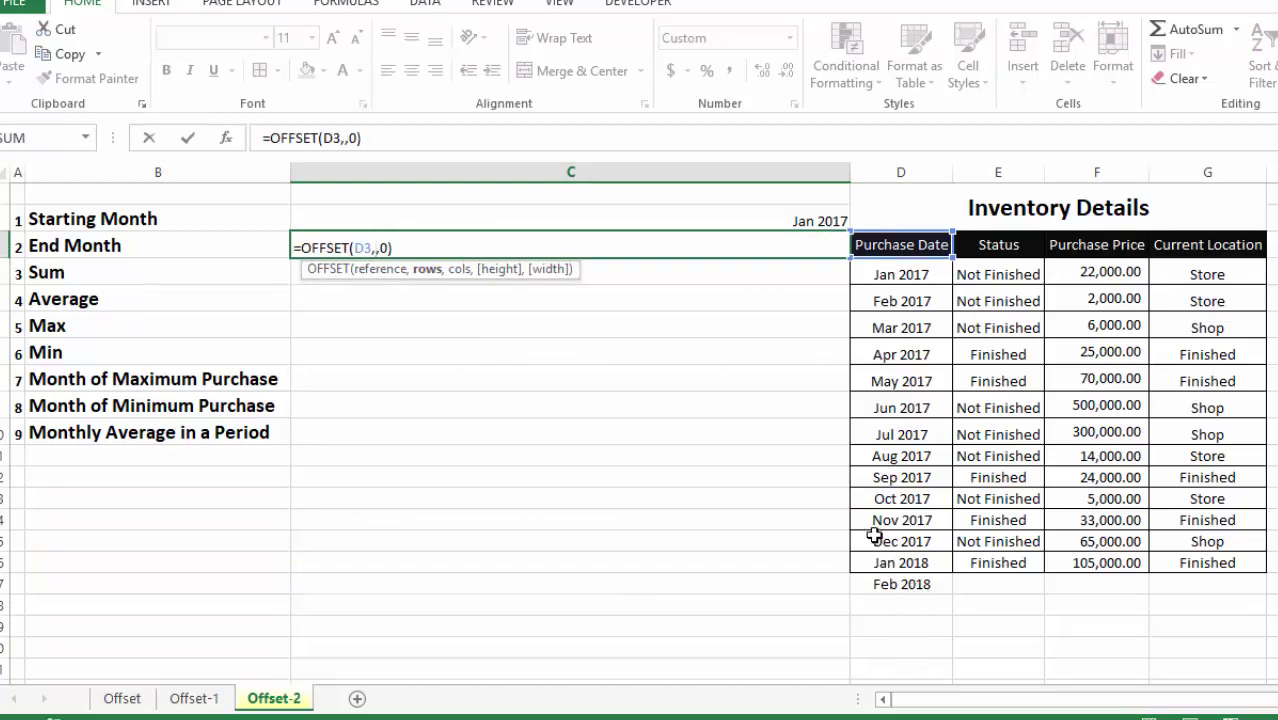
text(count)
key(Tab)
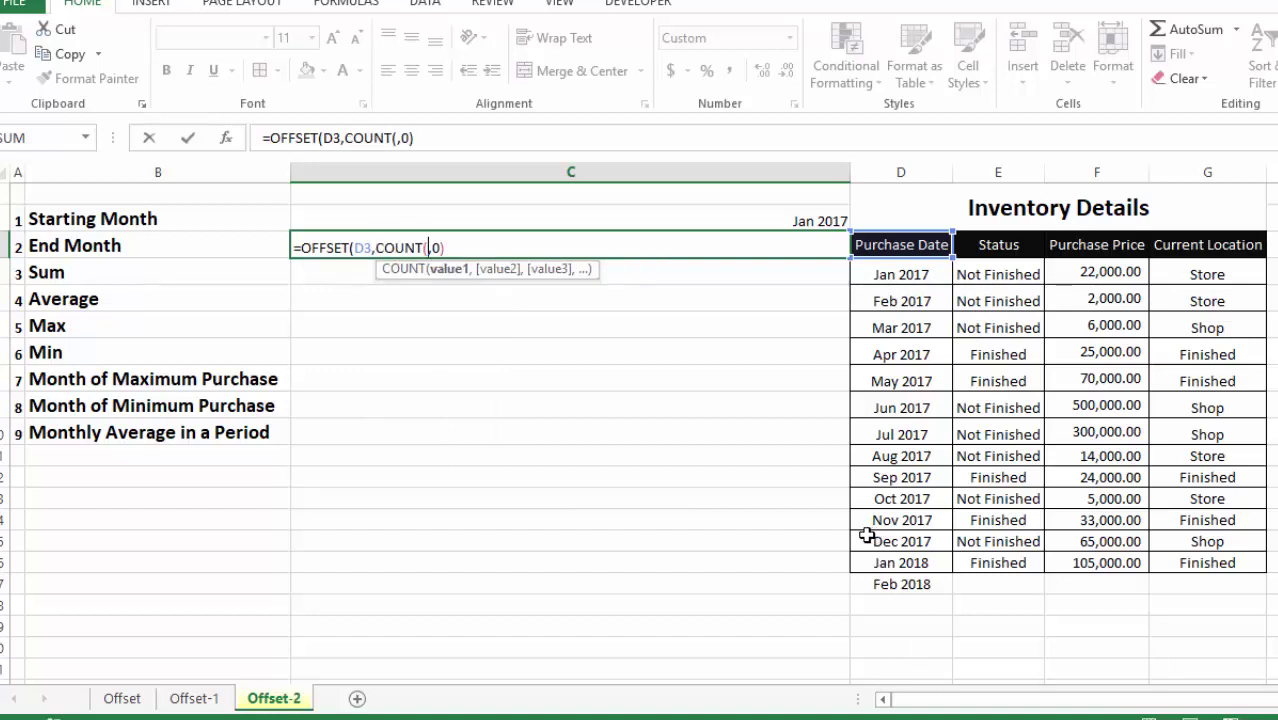
drag(874, 270, 892, 586)
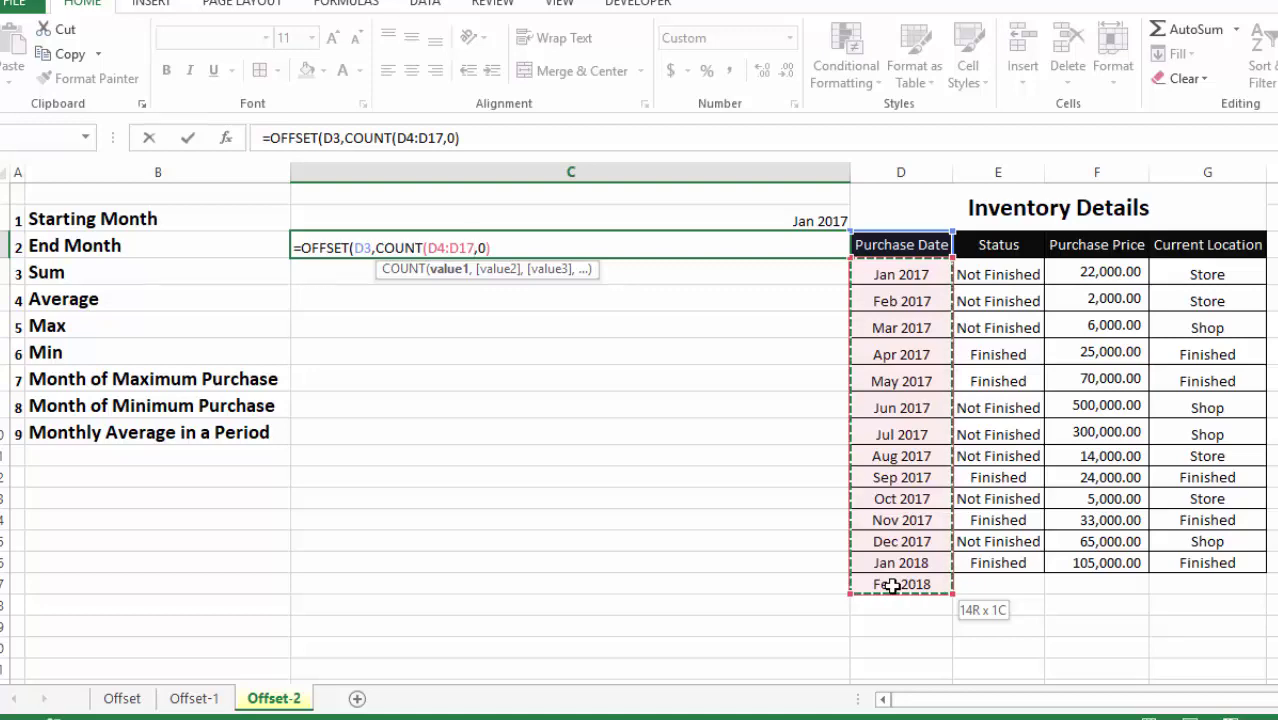
drag(892, 586, 913, 632)
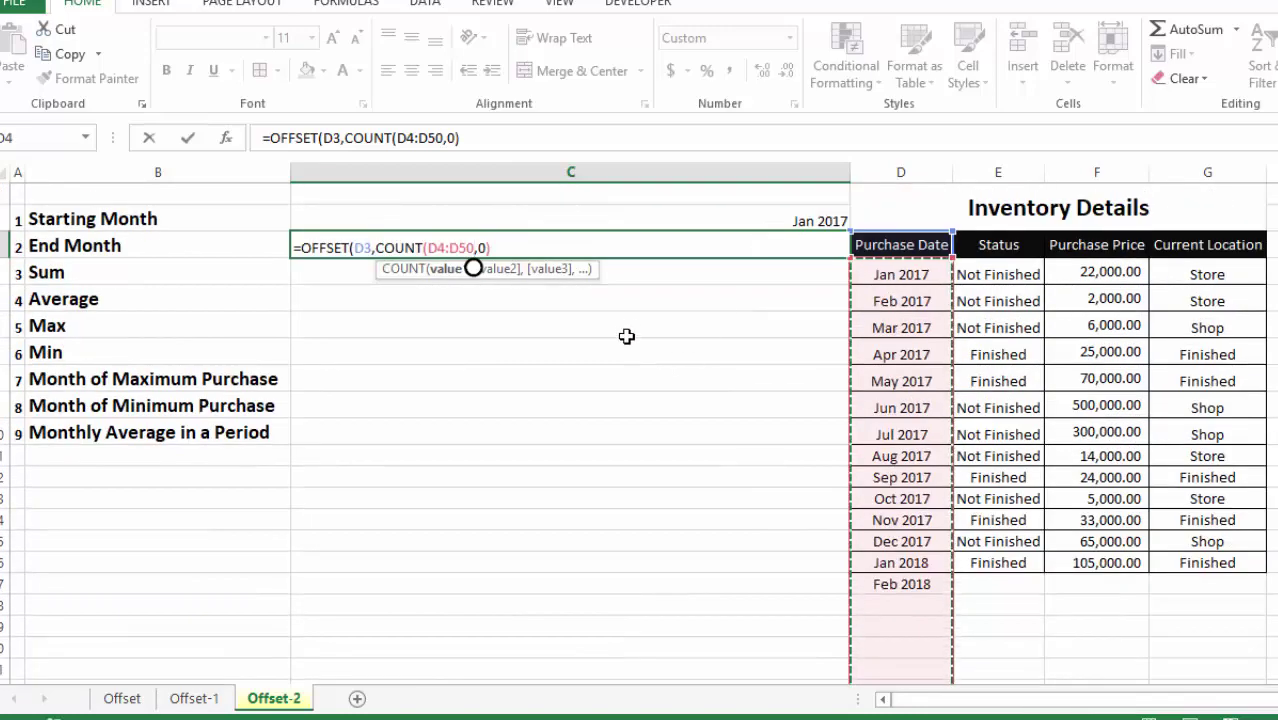
text())
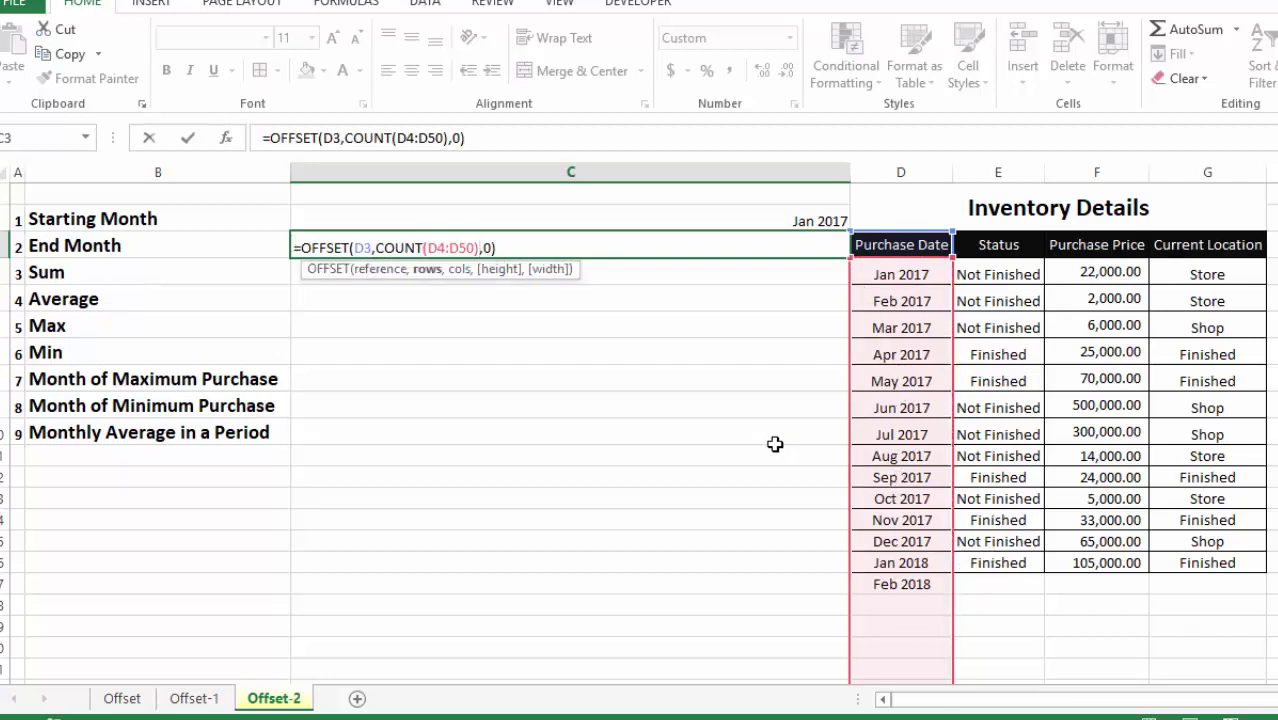
key(Return)
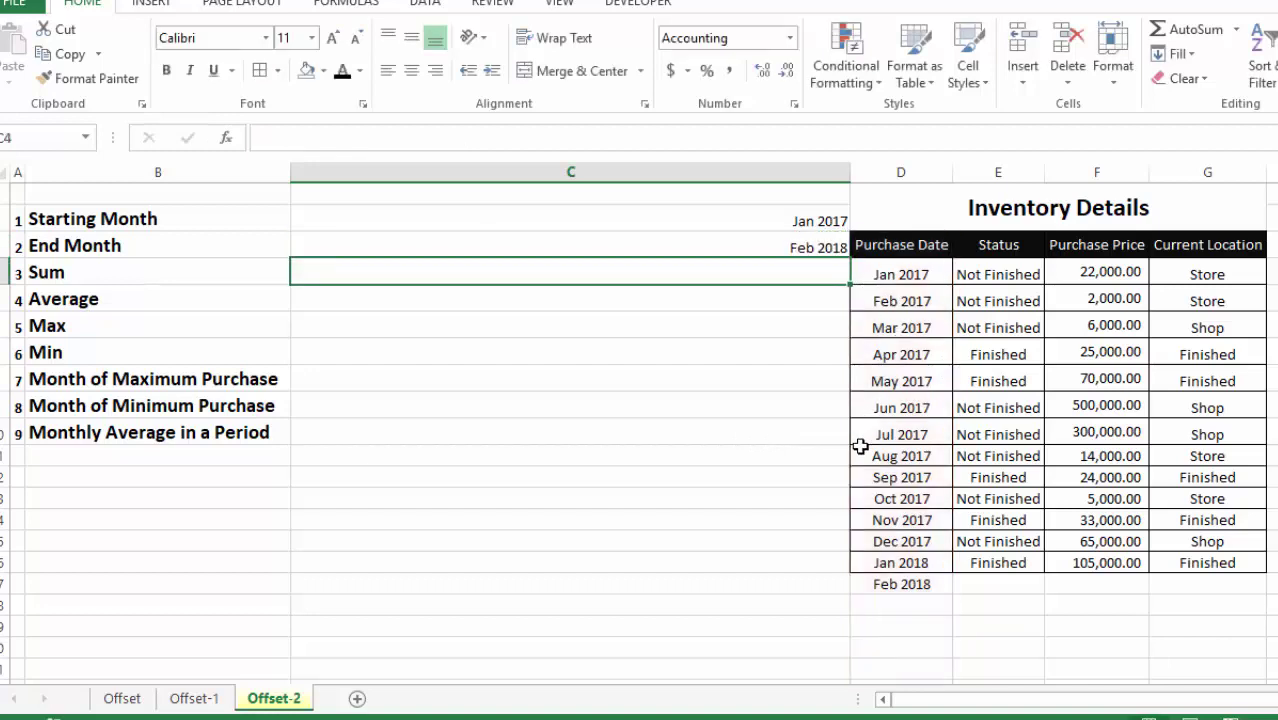
Add Mar 2018 in cell D18 below the last purchase date, and check the End Month cell against it.
click(913, 586)
key(Return)
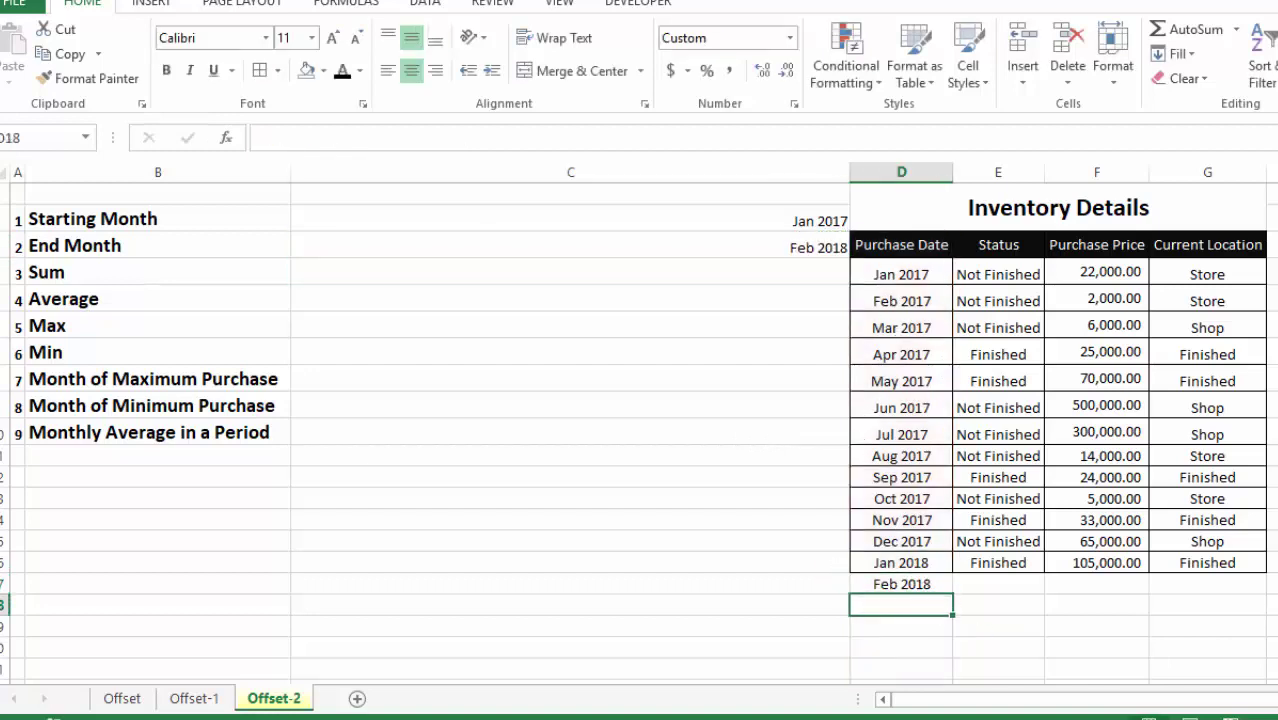
text(Mar)
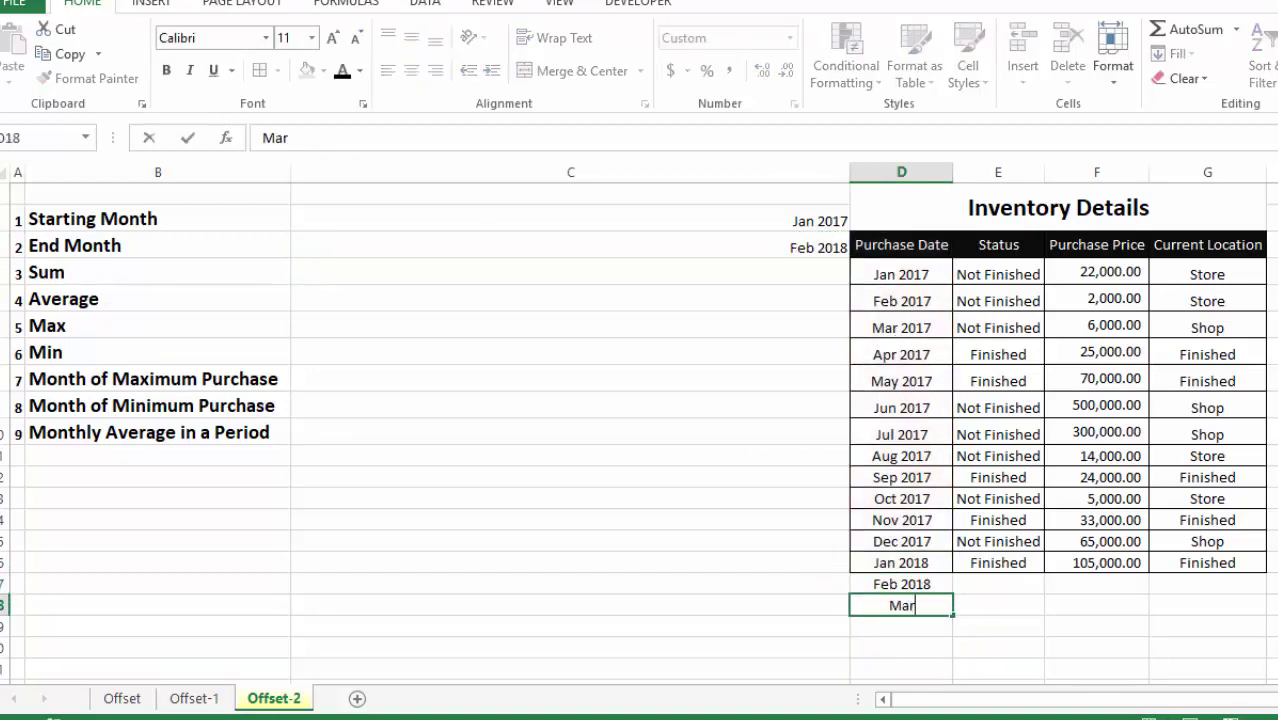
text( 2018)
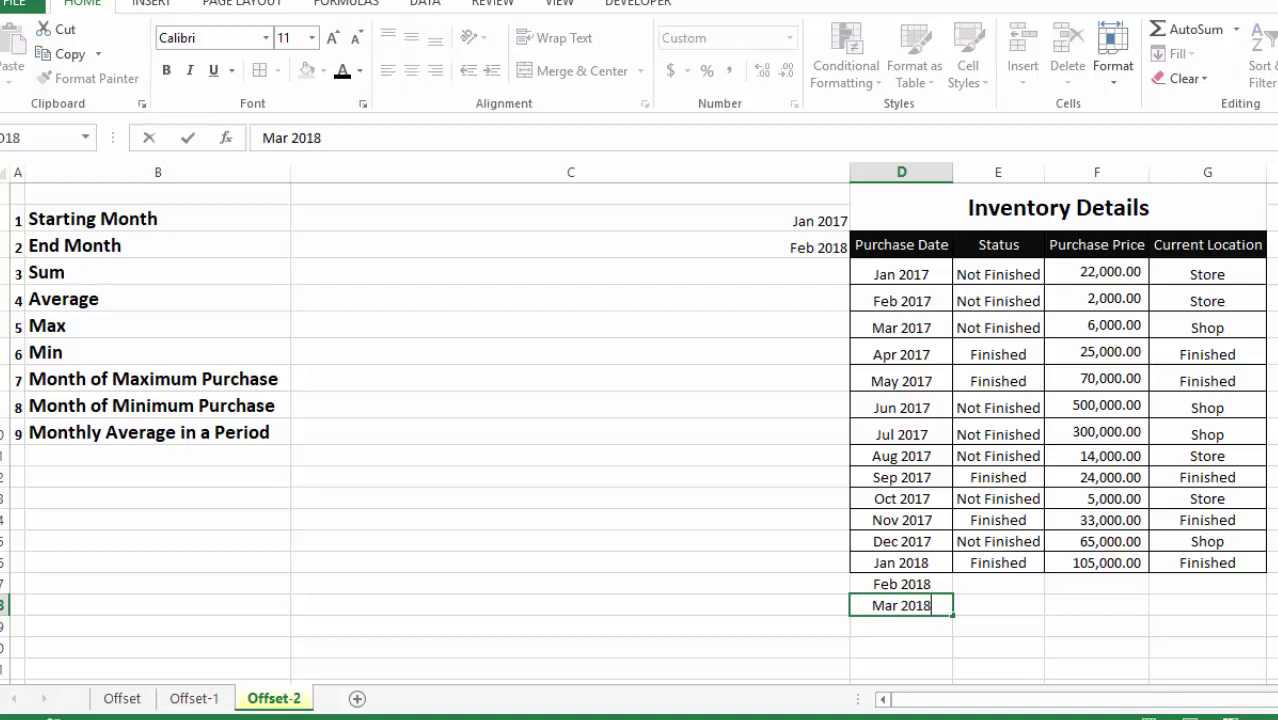
key(Return)
click(800, 254)
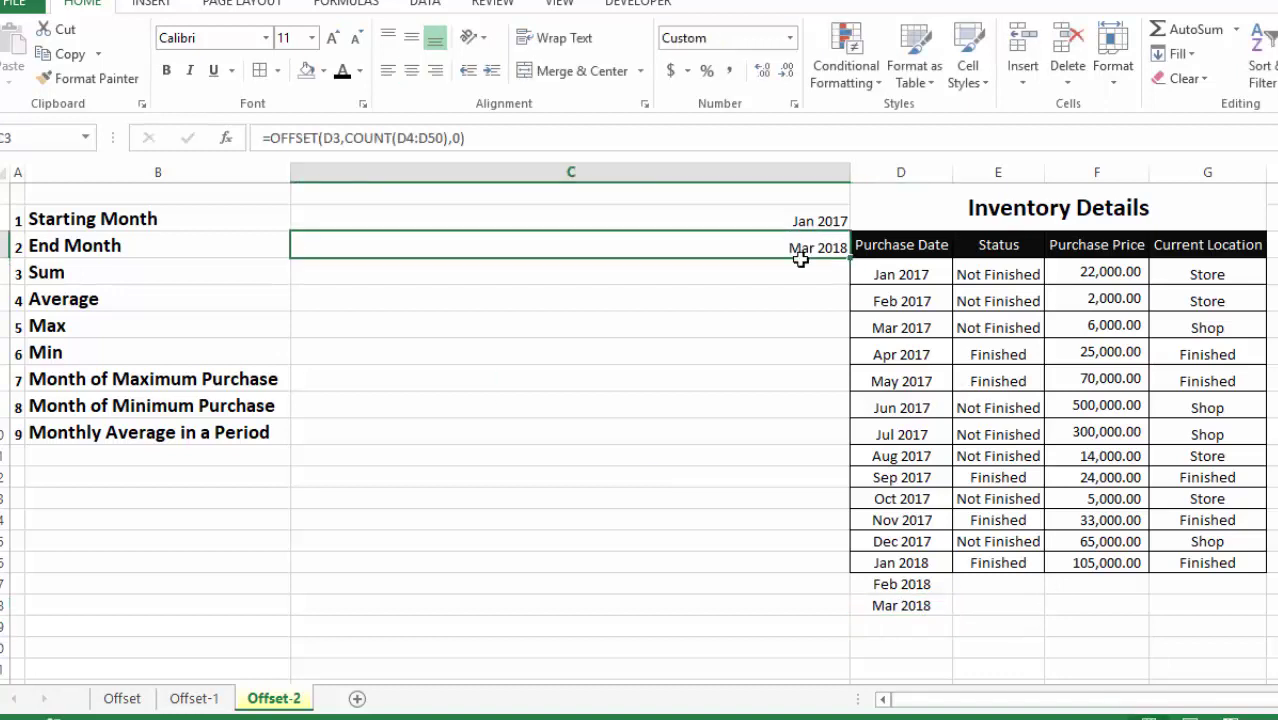
click(903, 584)
Examine the empty Sum result cell and the Purchase Price values from Jan 2017 to Jan 2018.
click(104, 270)
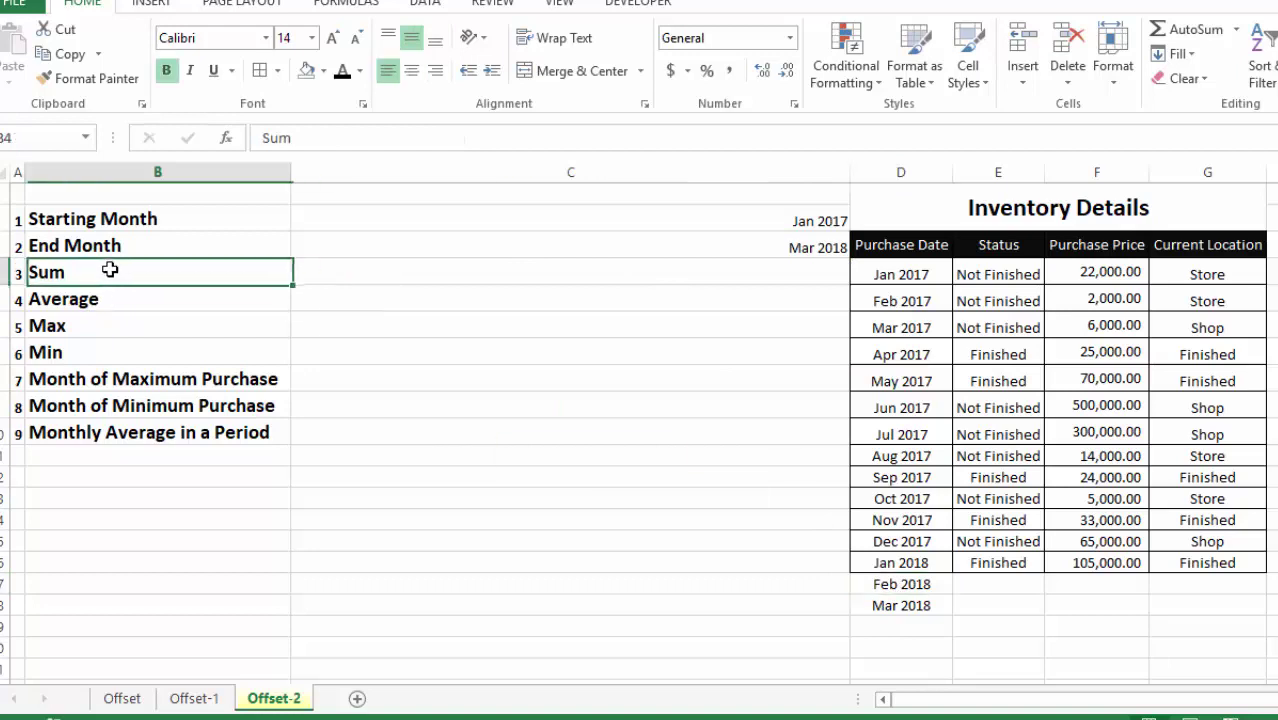
drag(321, 272, 488, 271)
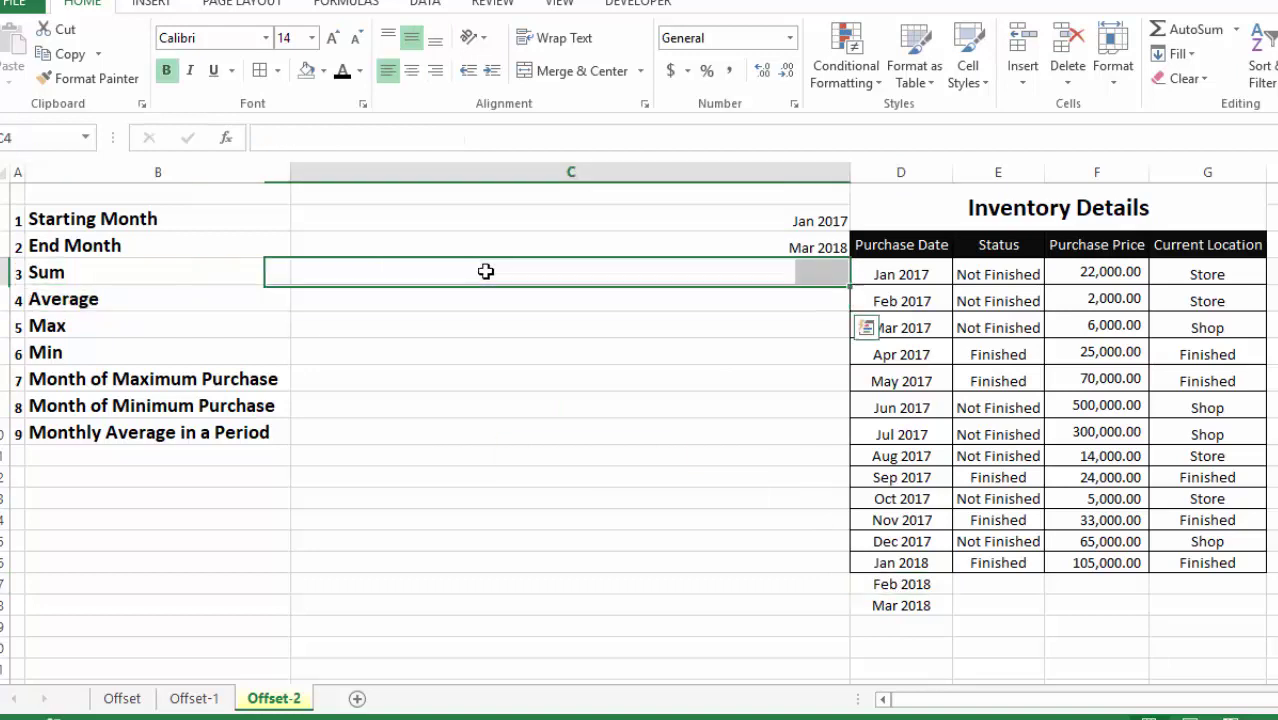
drag(1098, 274, 1087, 628)
click(1096, 584)
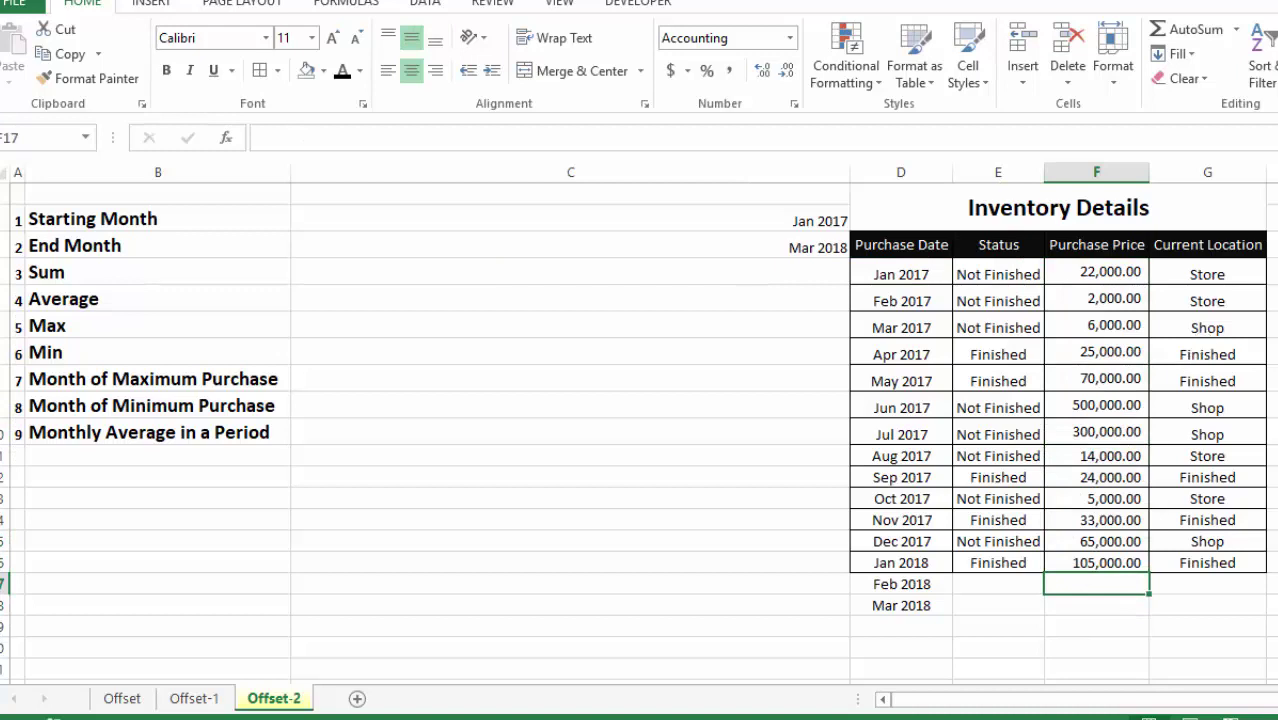
drag(1108, 283, 1078, 566)
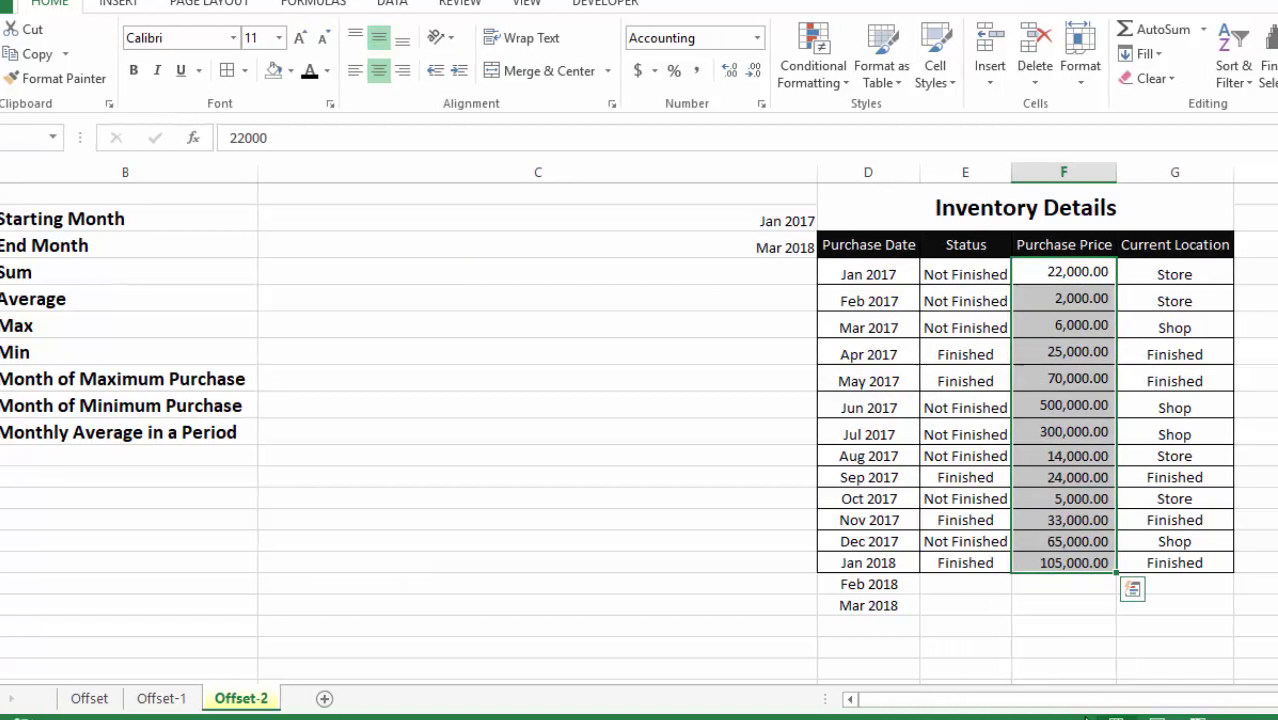
Enter =SUM(F4:F16) in cell H7 beside the Apr 2017 row to total the purchase prices, and review its formula.
click(1193, 357)
text(=sum)
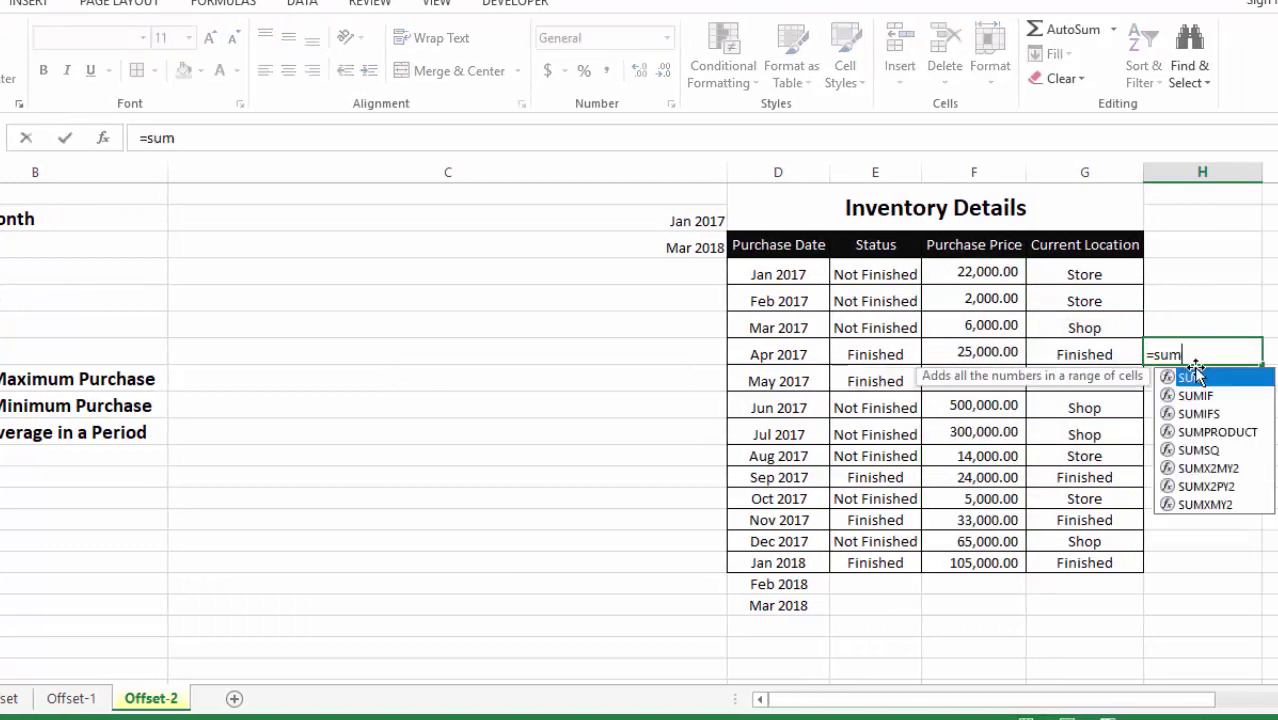
key(Tab)
drag(975, 272, 975, 566)
key(Return)
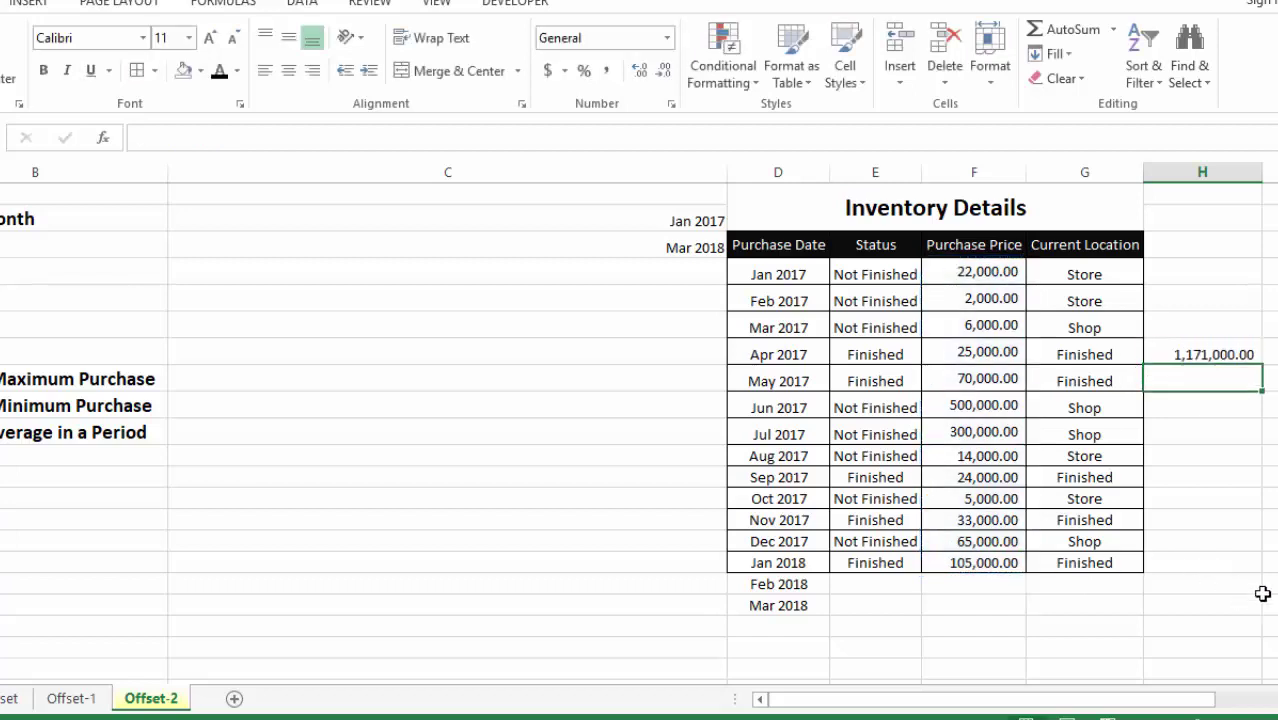
click(1221, 350)
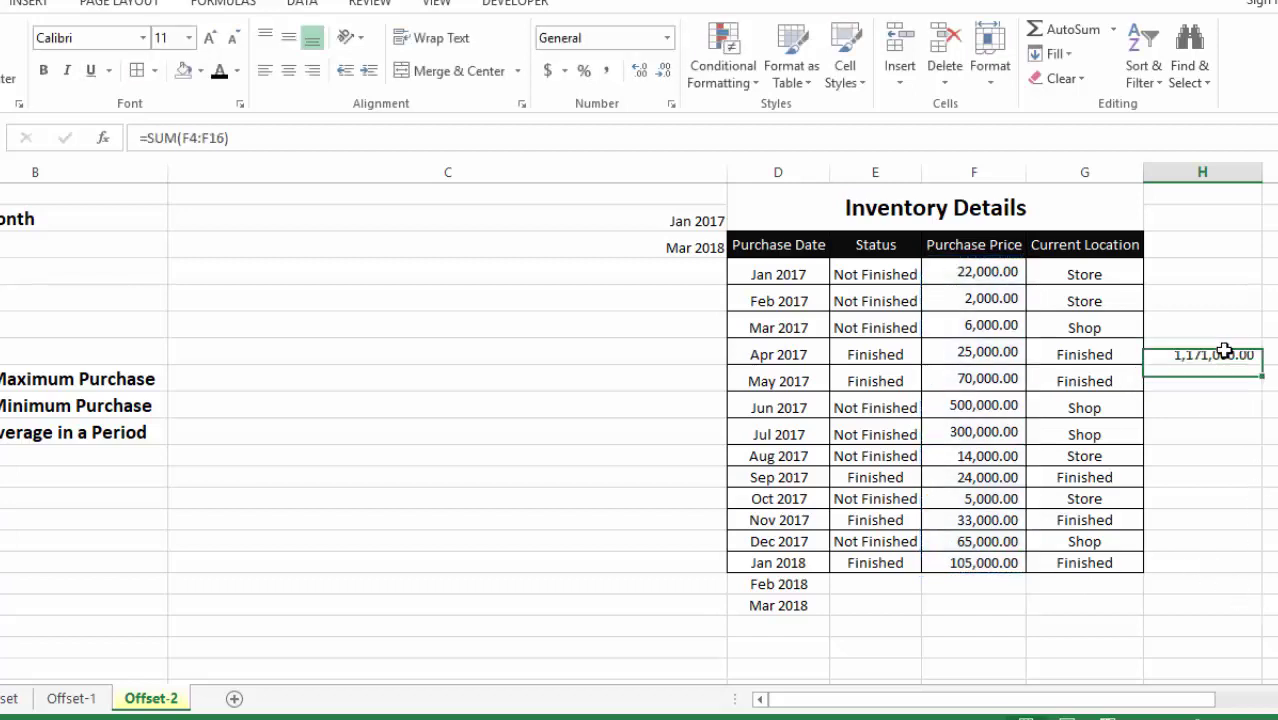
Compare the Purchase Price range with the empty price cells for Feb and Mar 2018 and the Sum result cell.
click(986, 584)
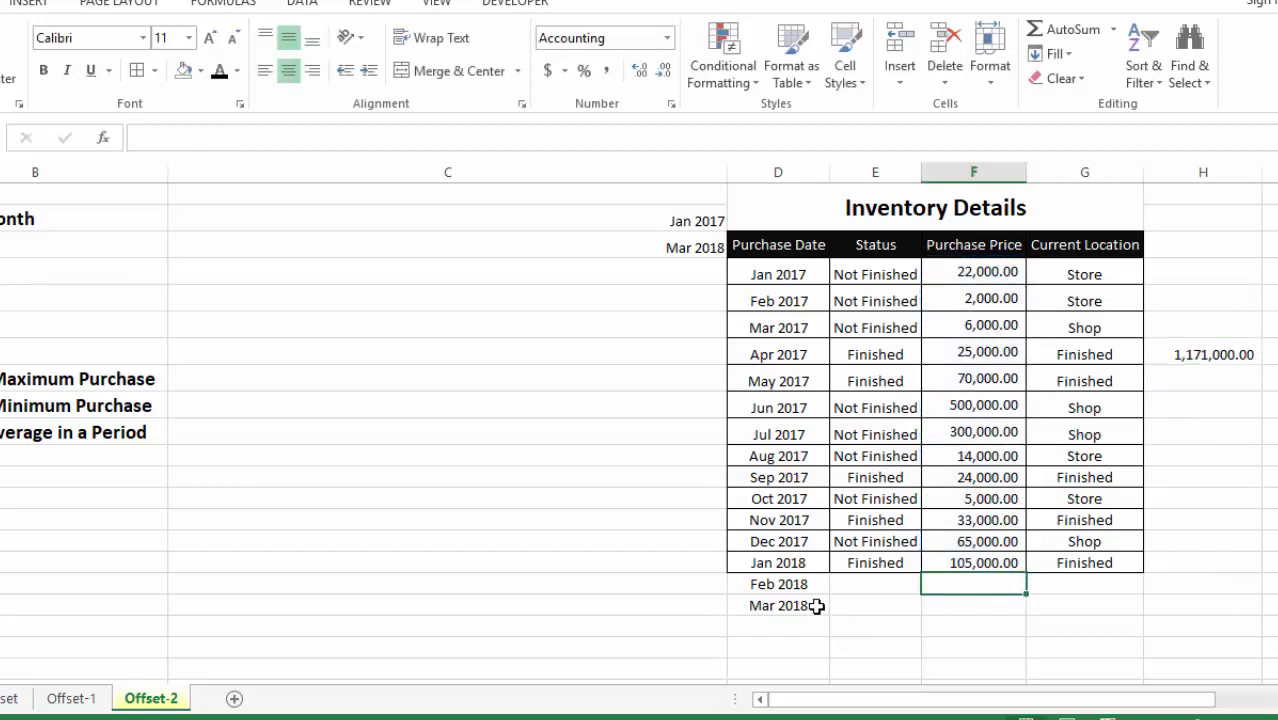
drag(963, 288, 984, 582)
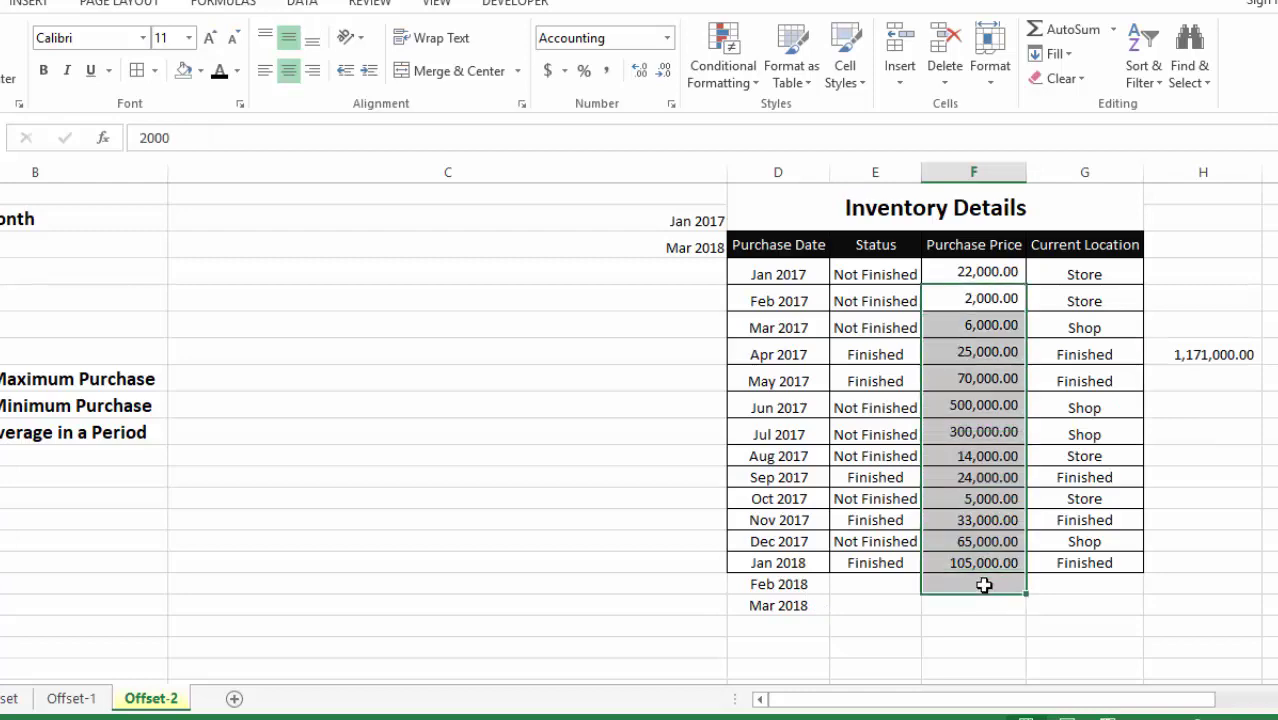
click(984, 582)
click(983, 600)
click(979, 622)
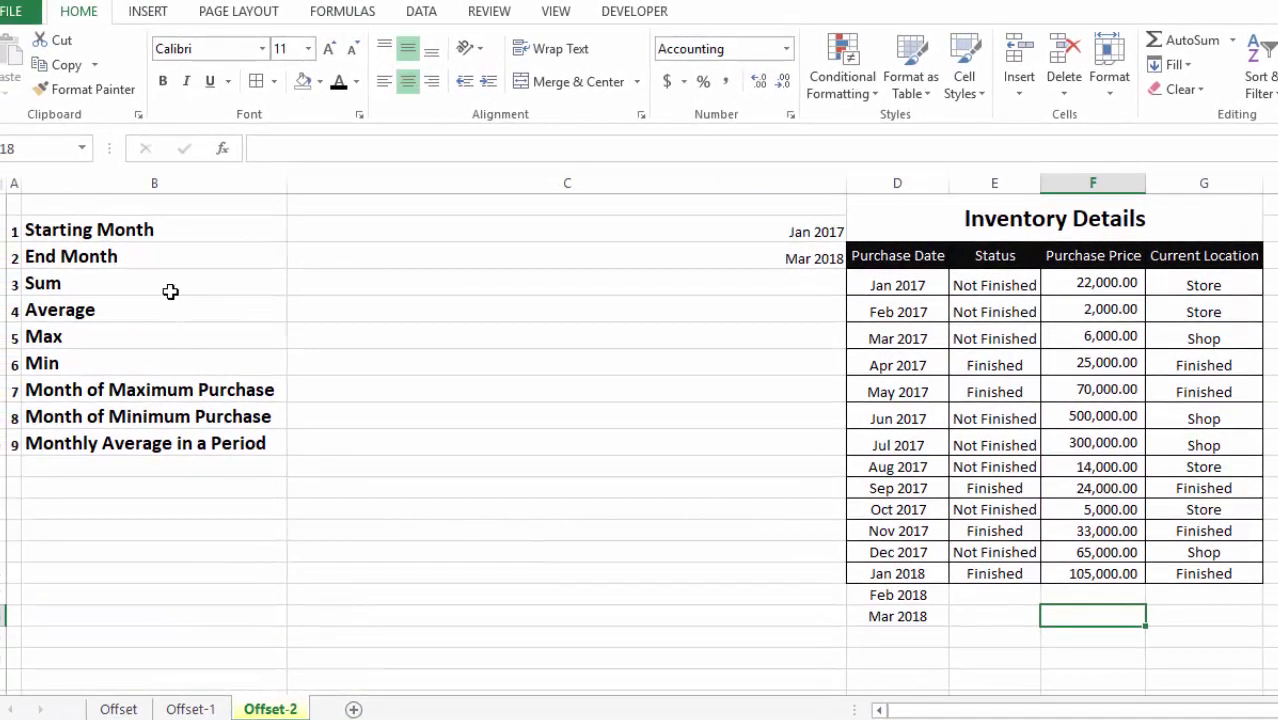
drag(170, 291, 448, 283)
click(448, 283)
click(1096, 640)
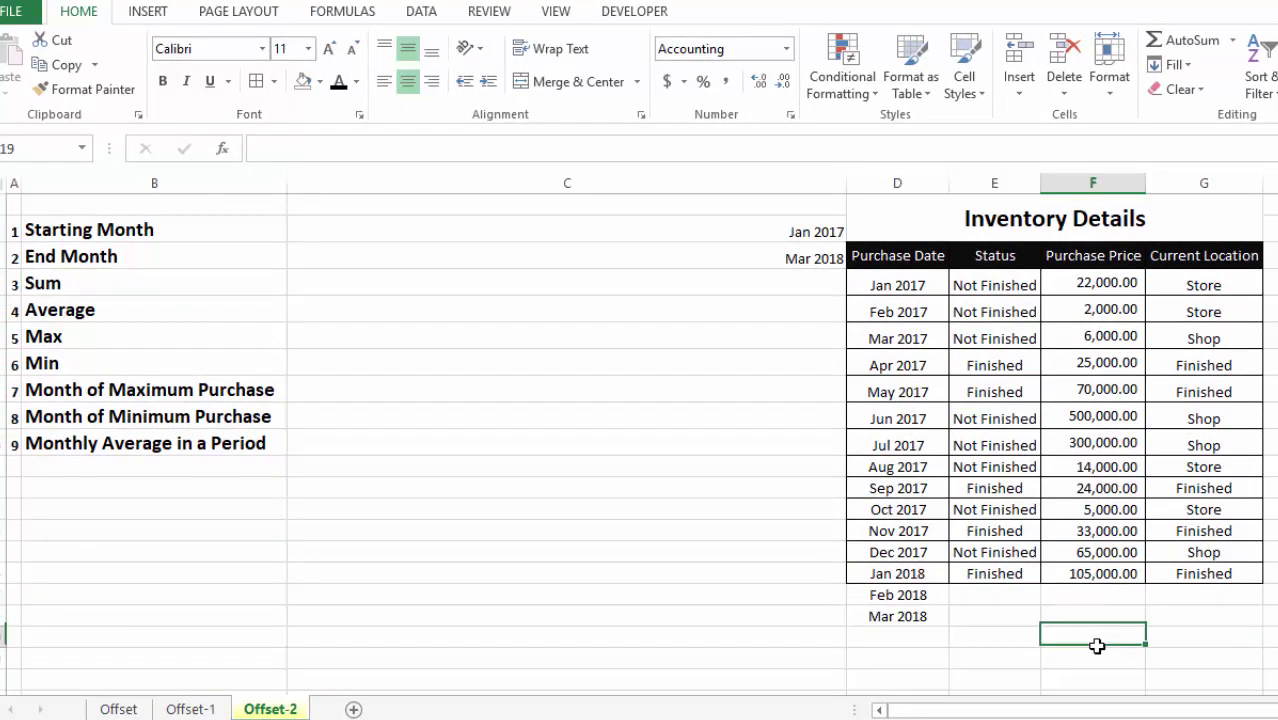
click(1096, 672)
click(1082, 617)
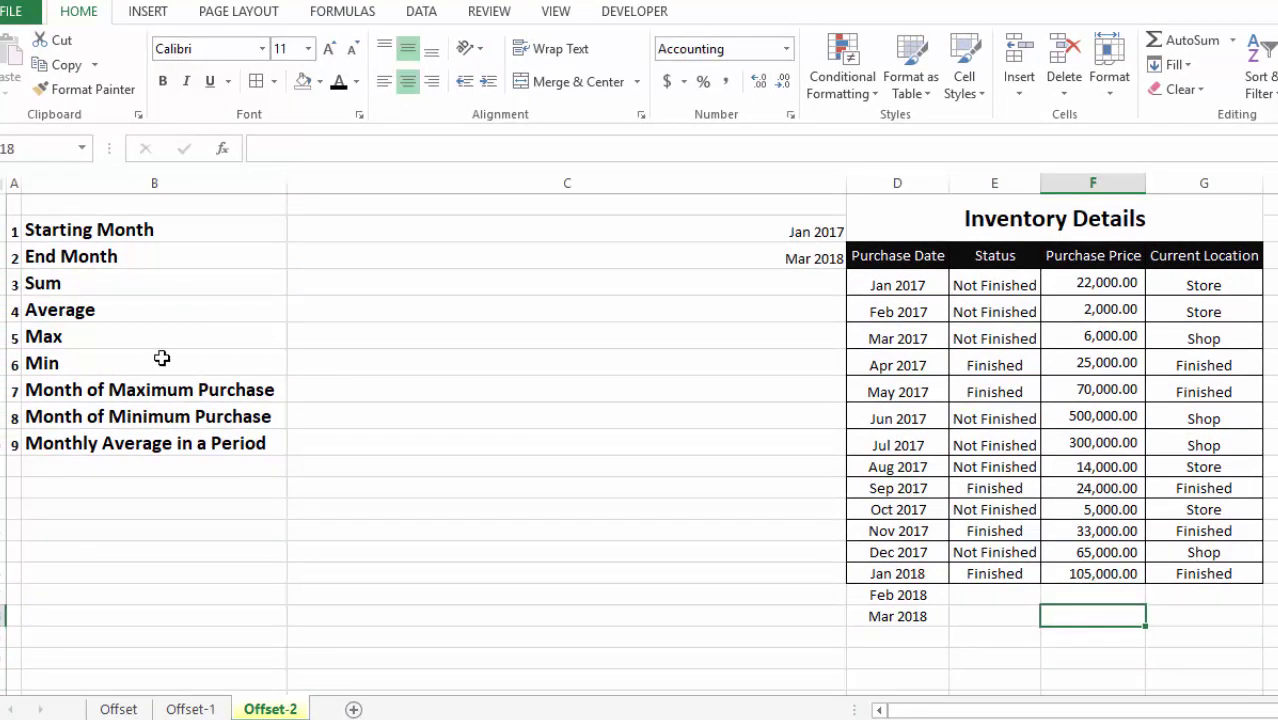
Start the Sum formula in cell C4 as =SUM(OFFSET(F3,1,0, using the Purchase Price header as the reference.
double_click(430, 281)
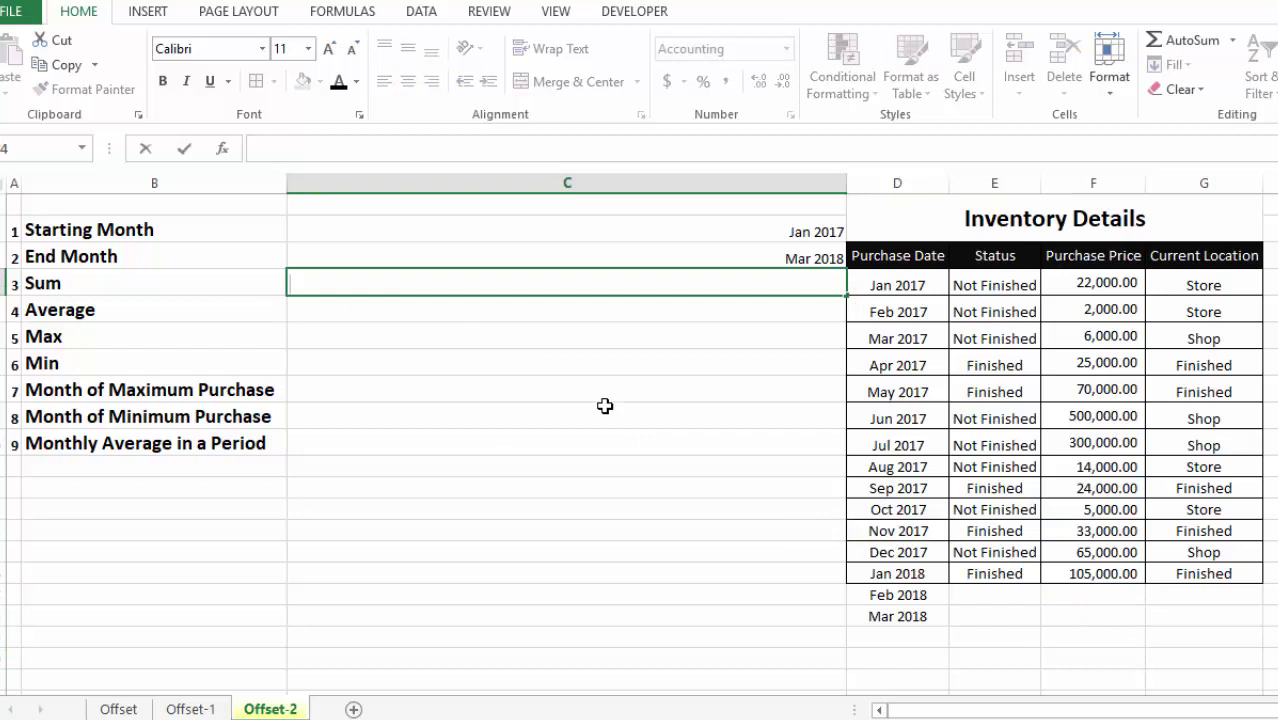
text(=SUM()
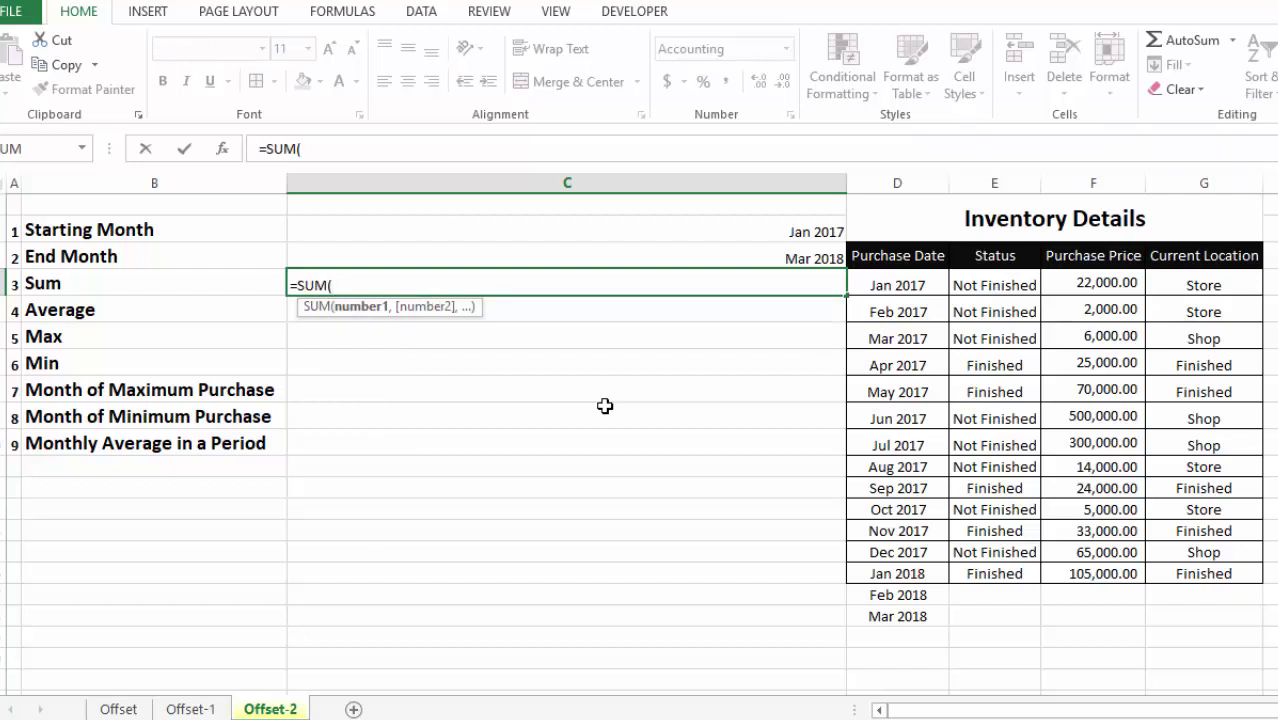
text(offse)
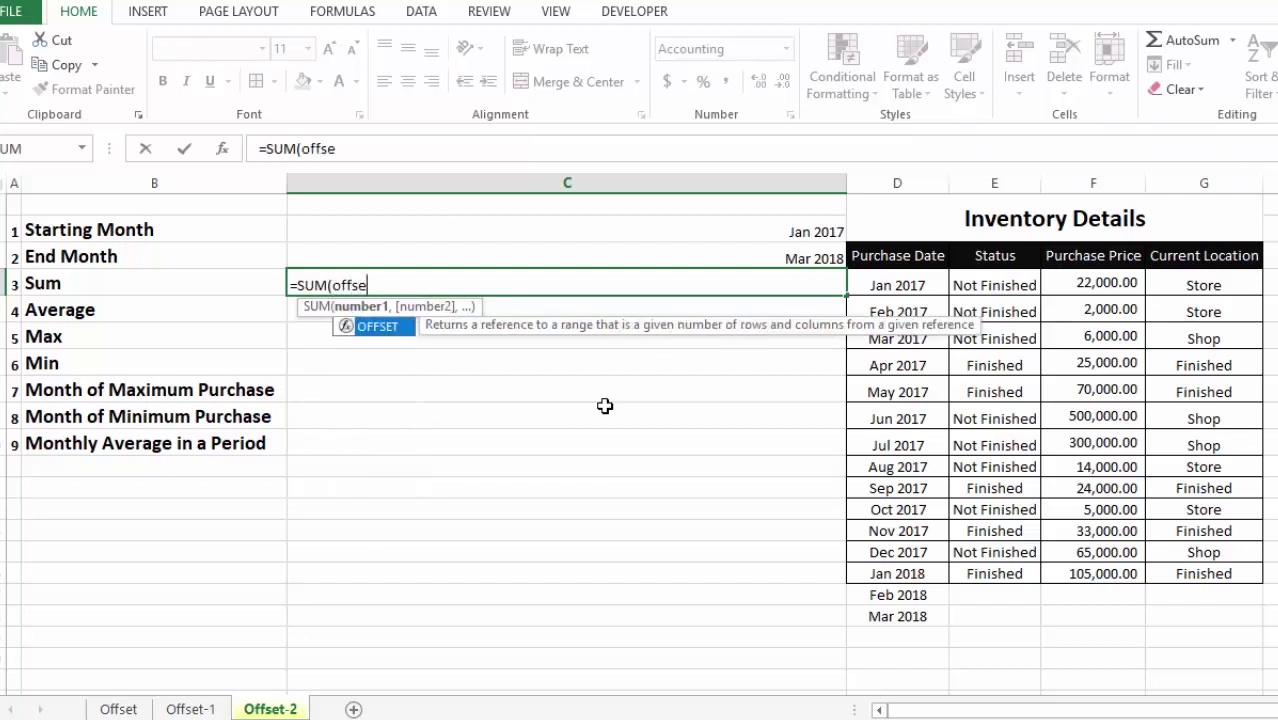
key(Tab)
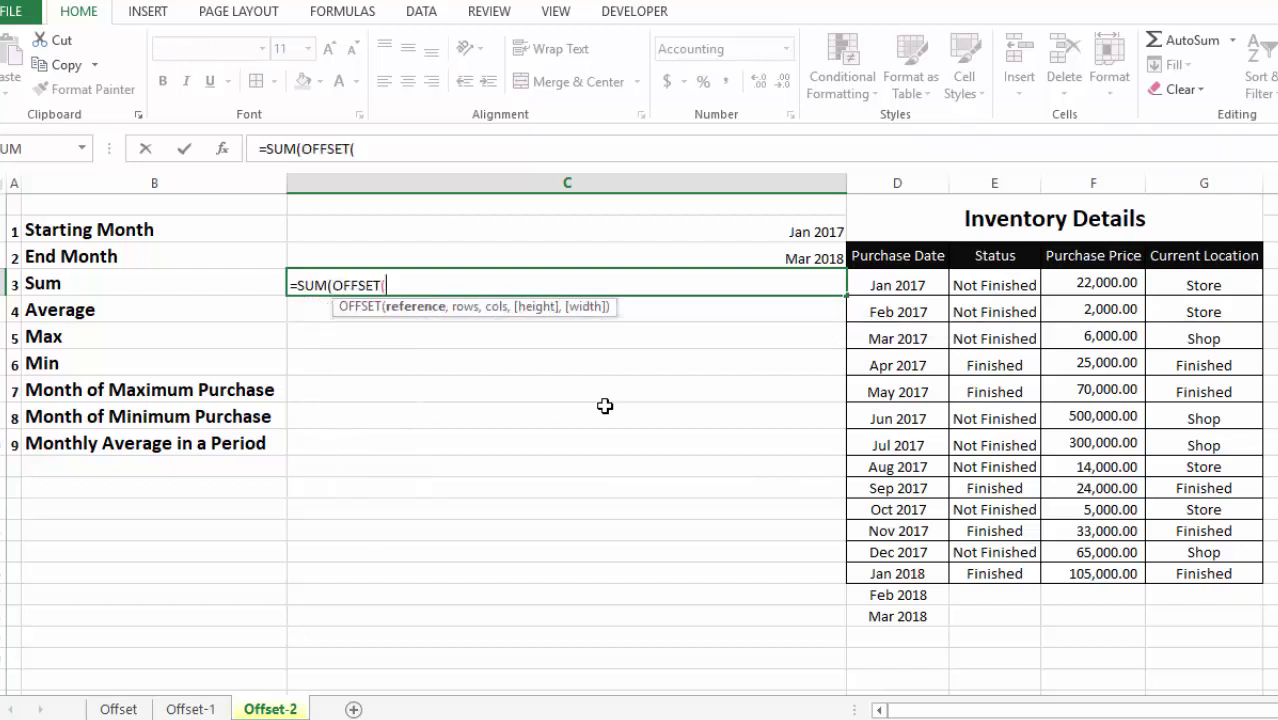
click(1105, 268)
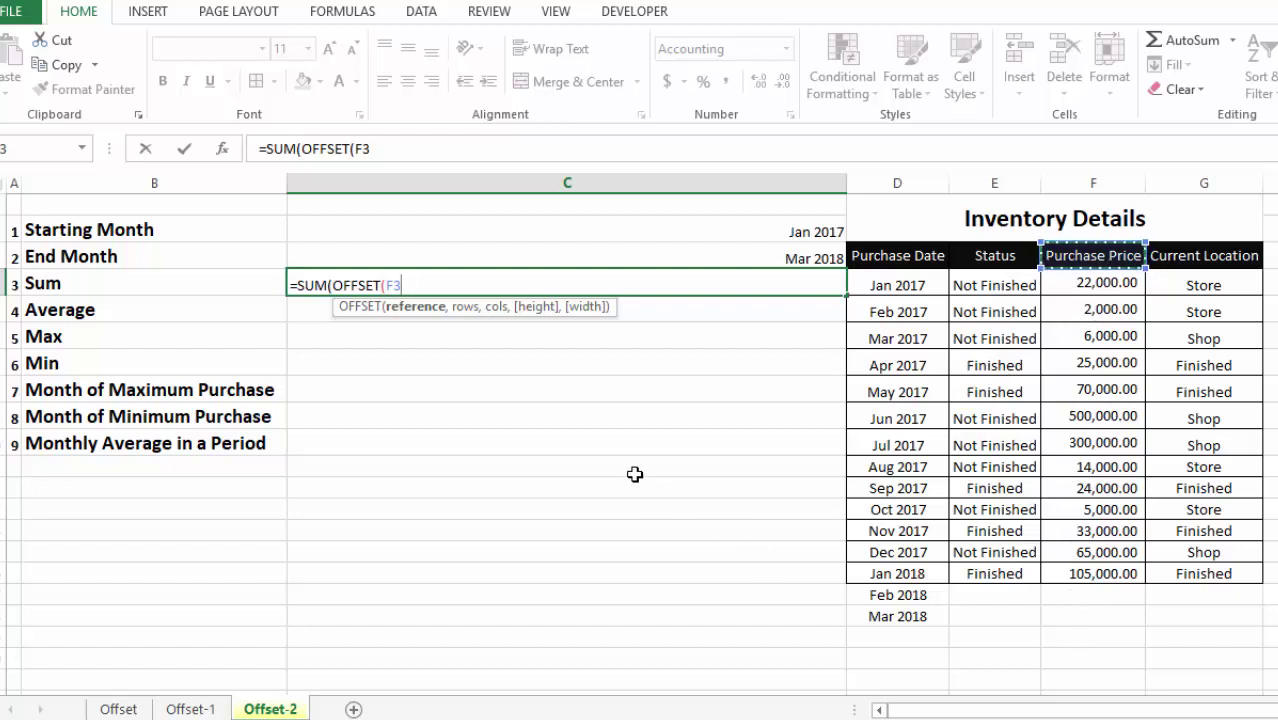
text(,)
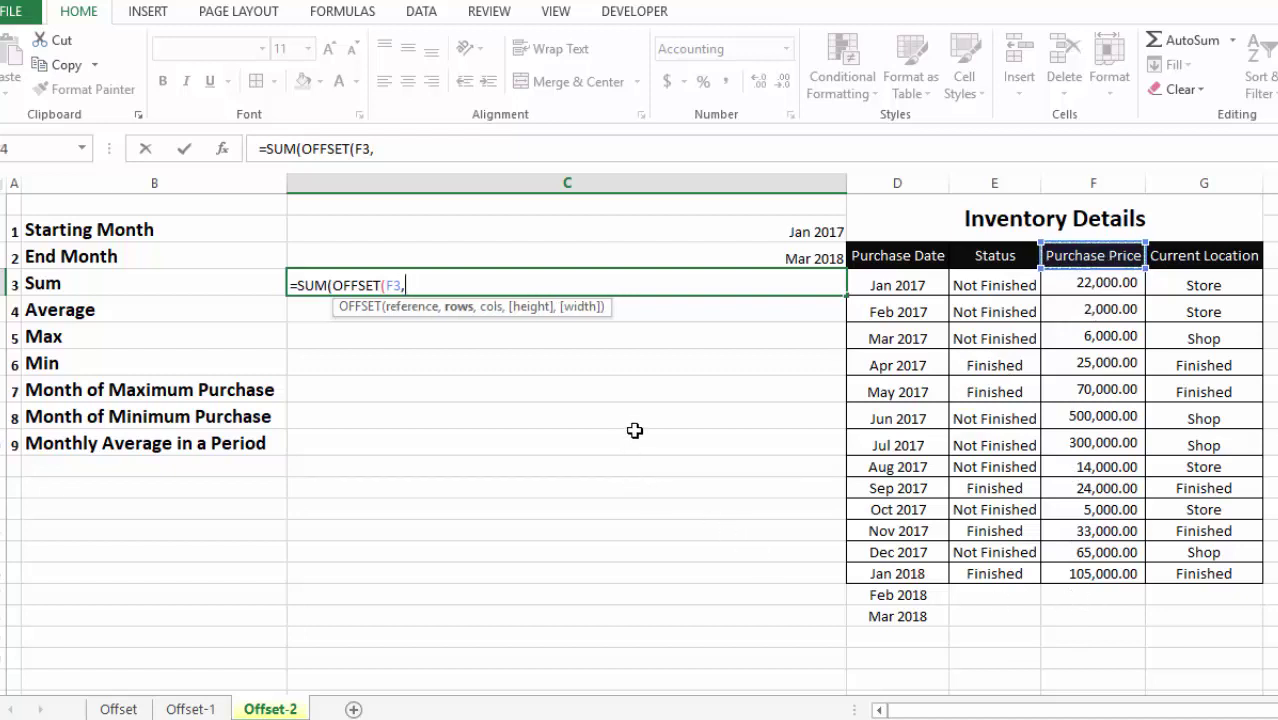
text(1)
text(,)
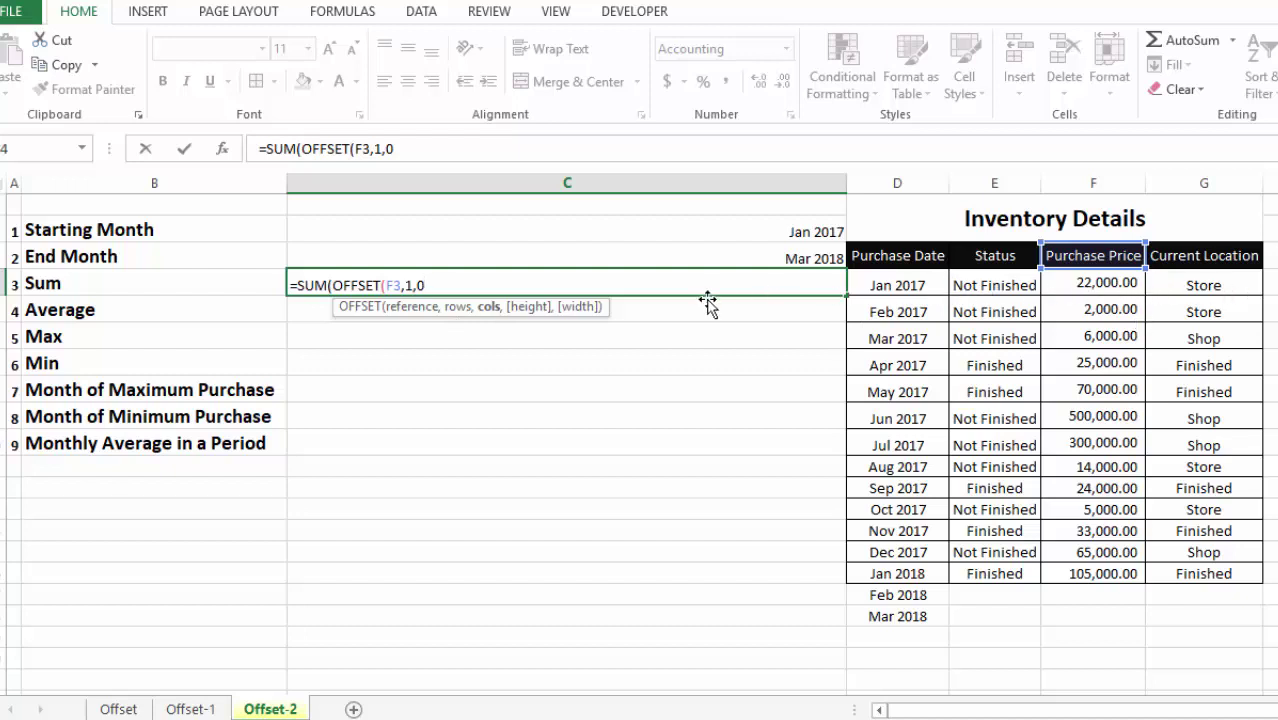
text(0,)
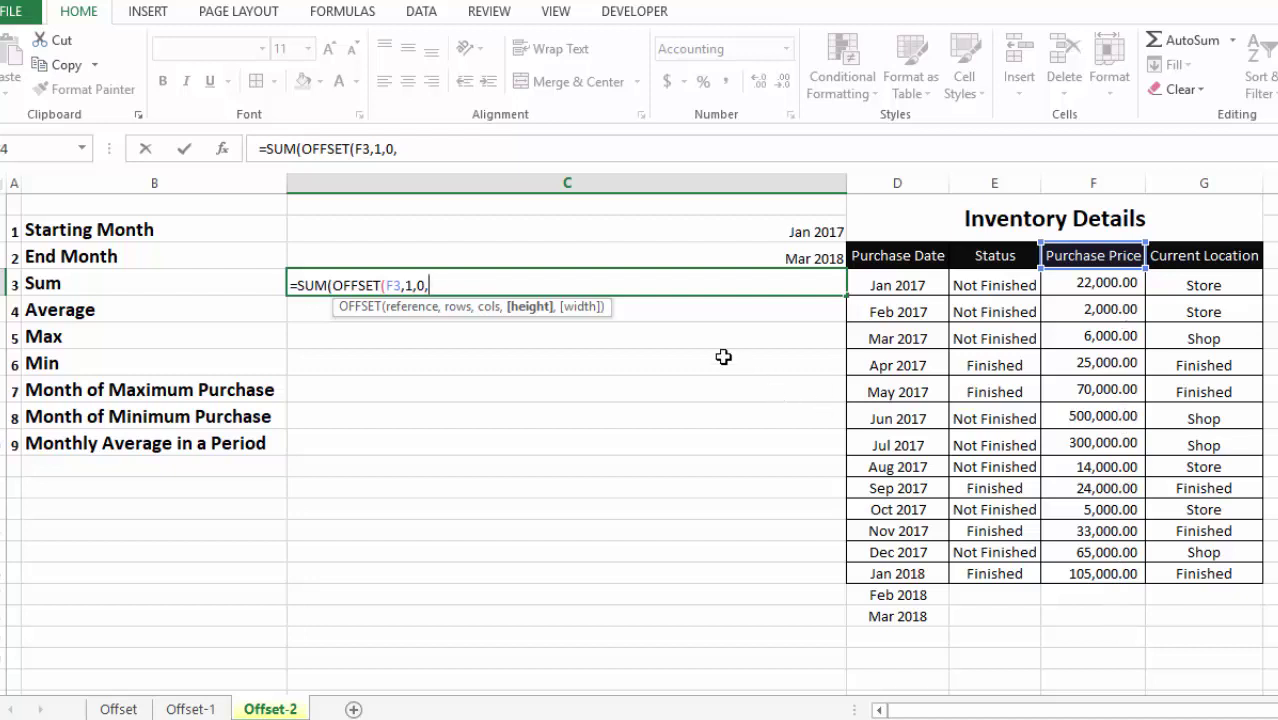
Add COUNT(F4:F50) as the height argument of the OFFSET in the Sum formula, extending the range beyond the filled purchase prices.
text(ount()
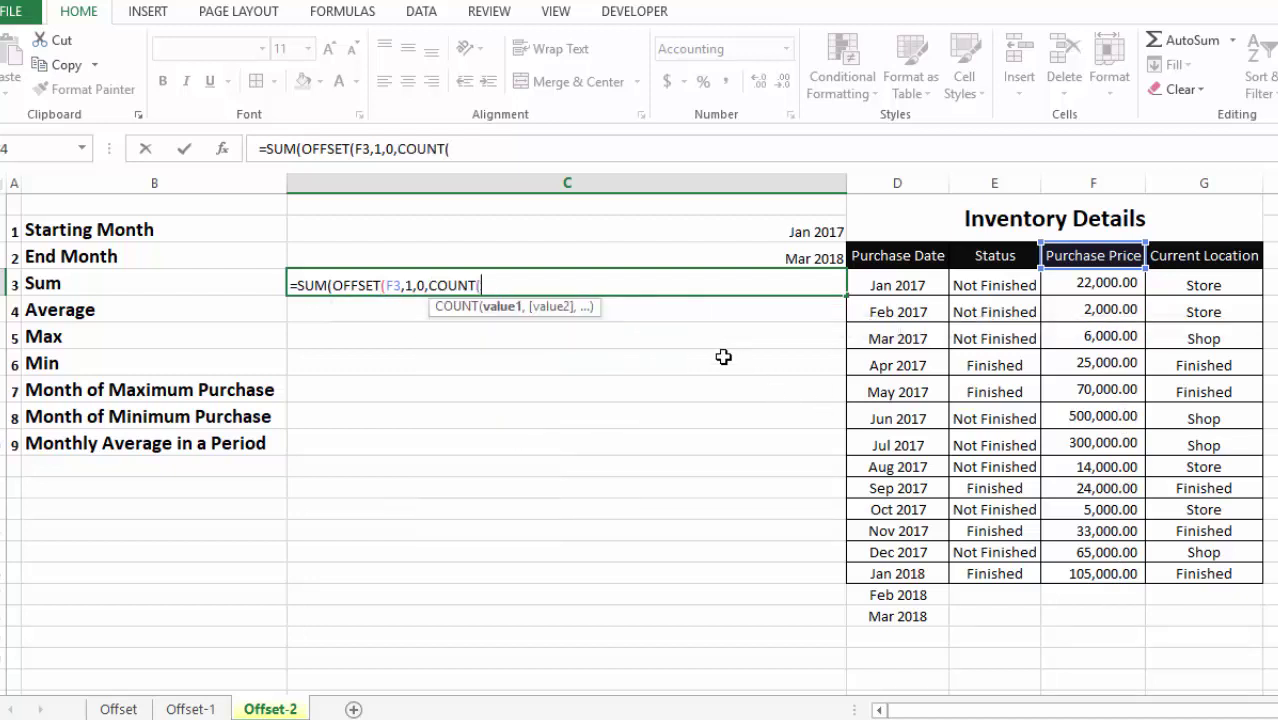
drag(1090, 283, 1107, 582)
click(1107, 585)
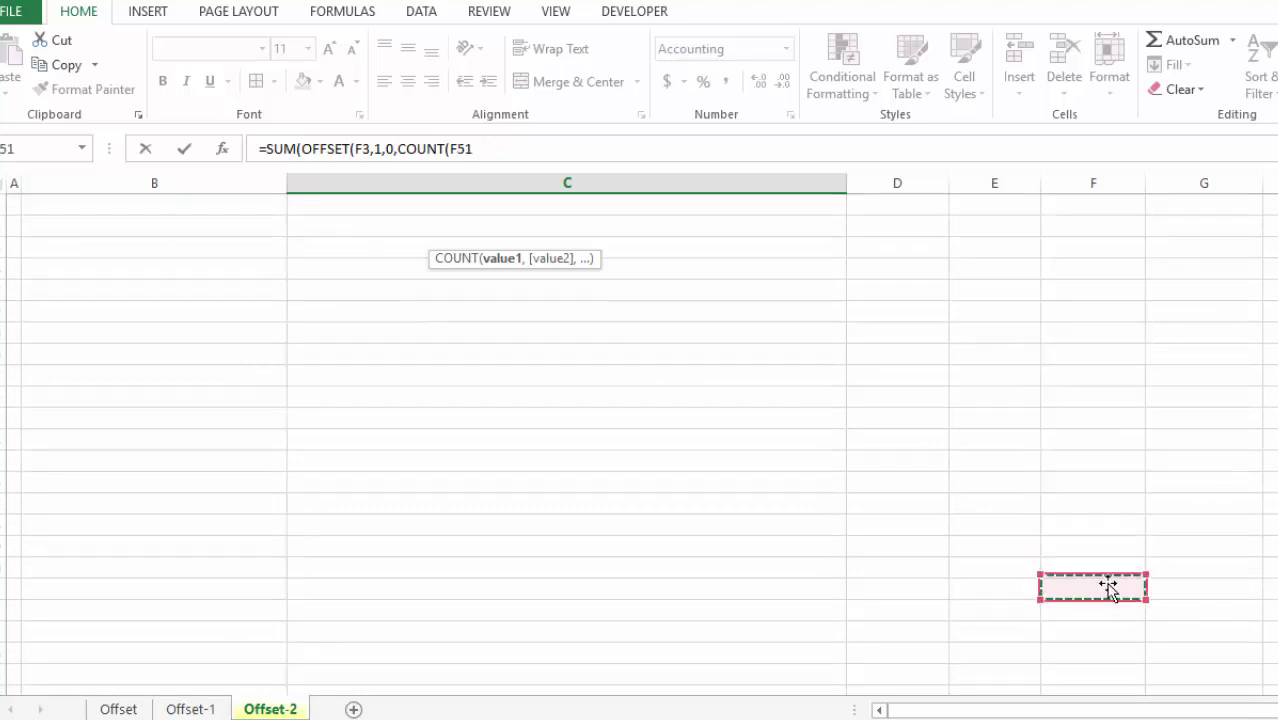
scroll(1107, 585, up, 15)
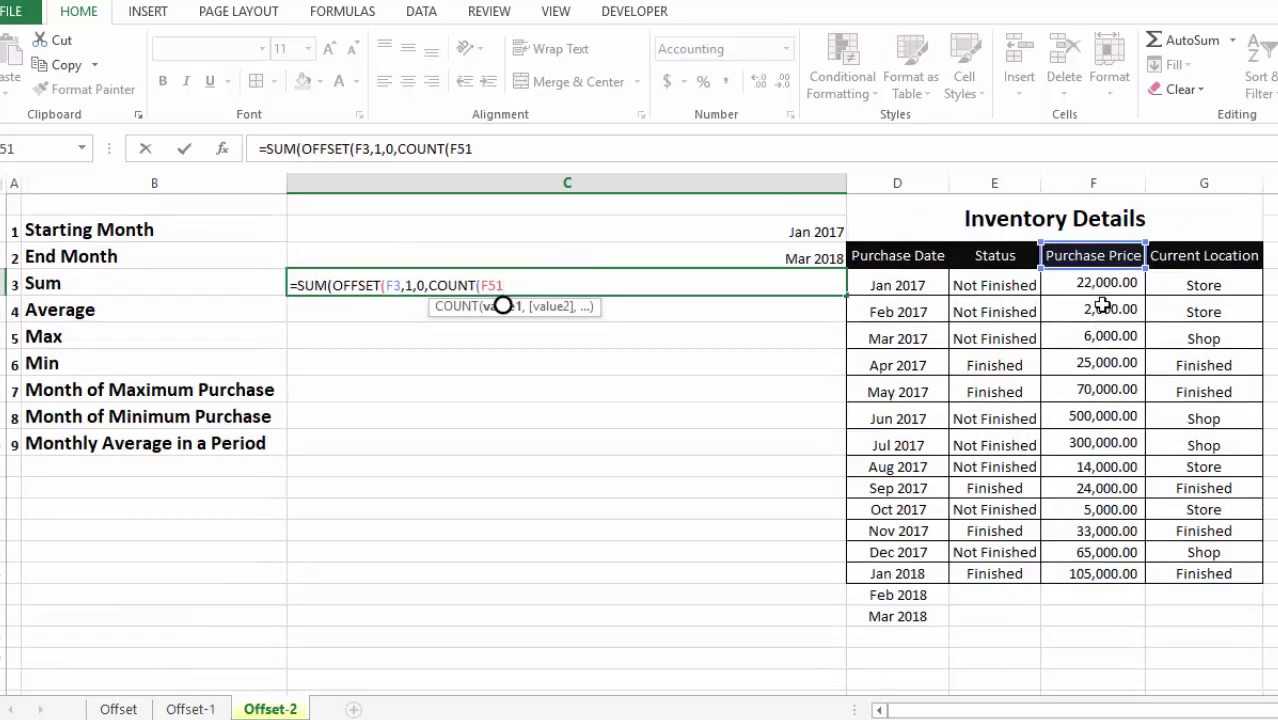
drag(1100, 300, 1092, 377)
text())
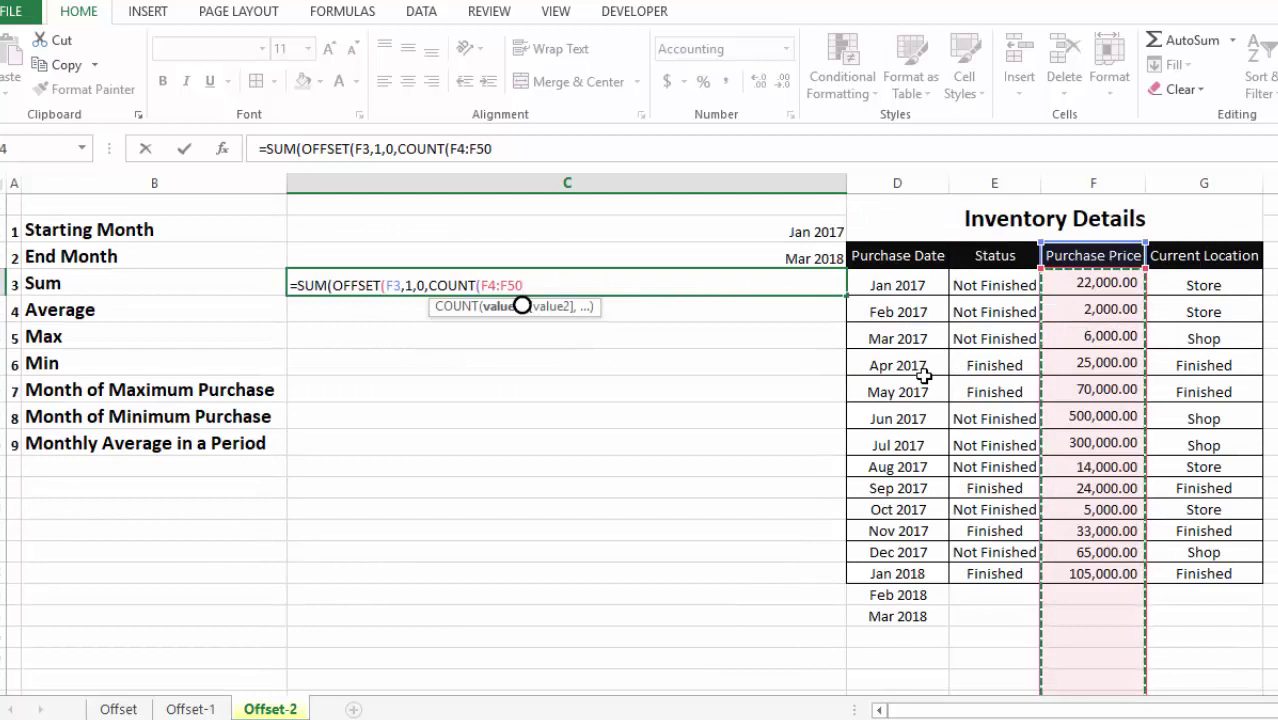
Finish the Sum formula with a width of 1 as =SUM(OFFSET(F3,1,0,COUNT(F4:F50),1)), accept the bracket correction and review it.
text(,1)
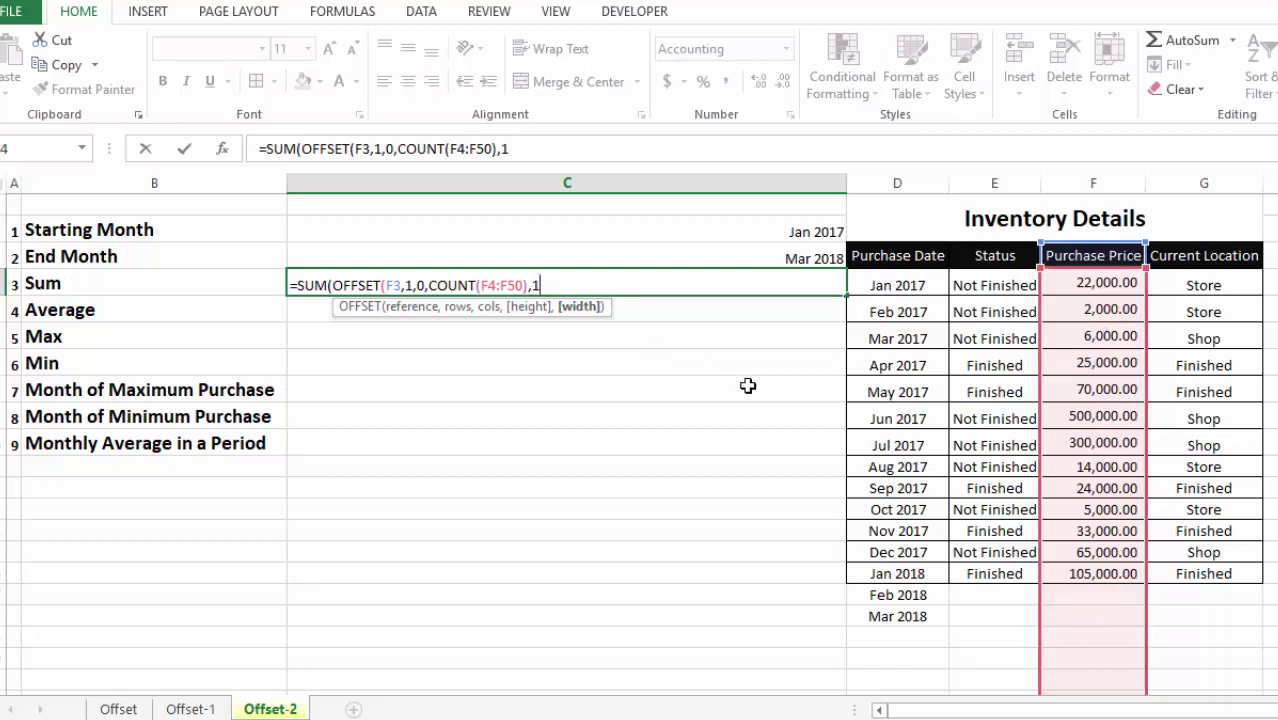
key(Return)
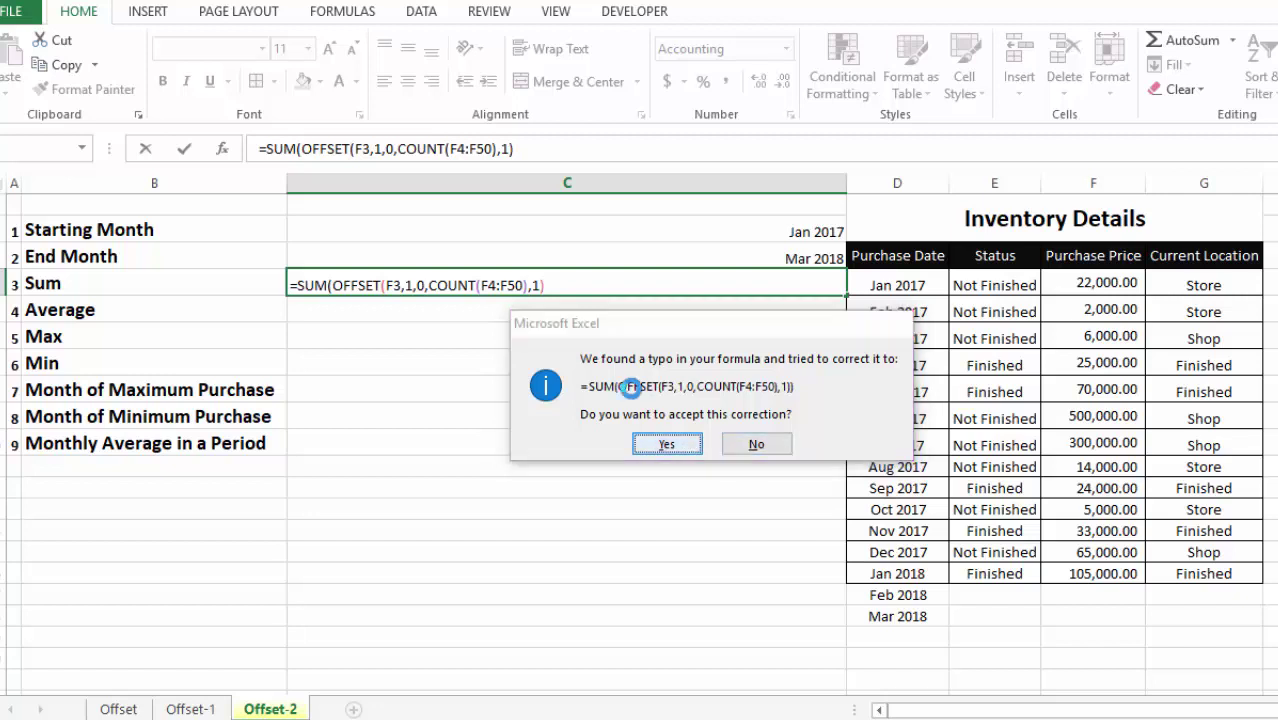
key(Return)
double_click(755, 286)
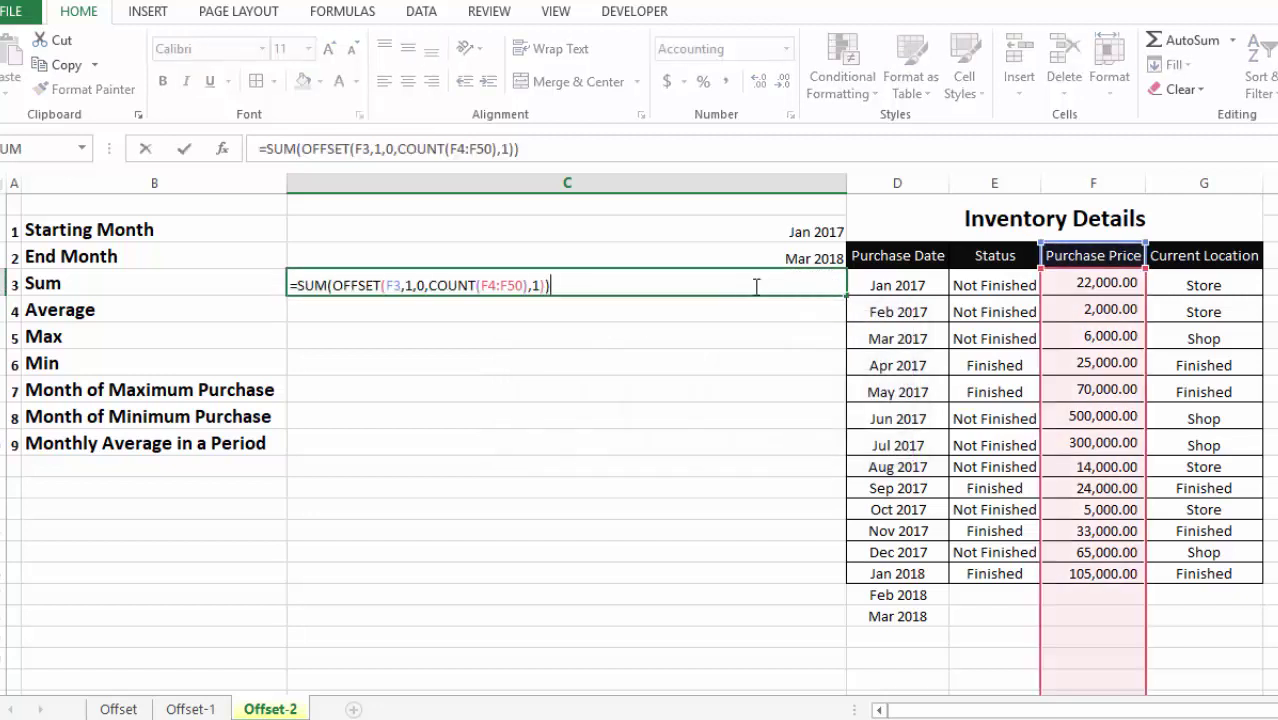
key(ctrl+Return)
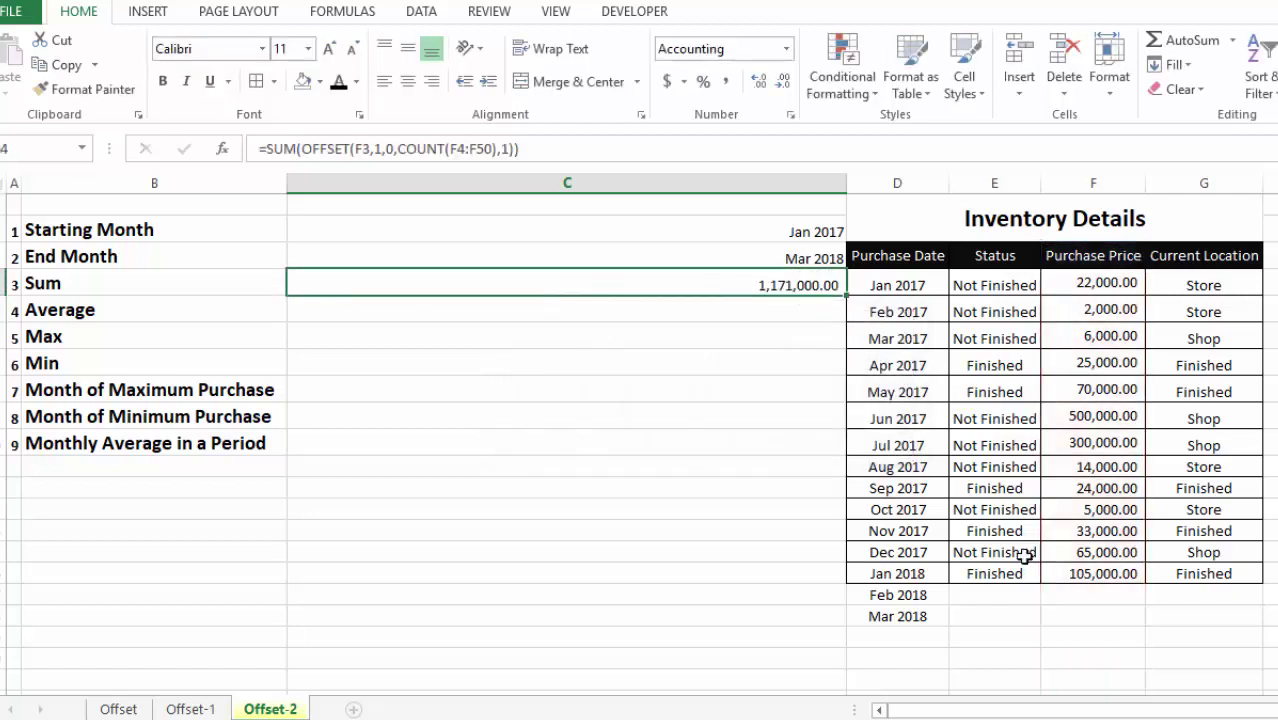
Enter purchase prices of 50,000 for Feb 2018 and 60,000 for Mar 2018 to test the Sum formula.
click(1090, 594)
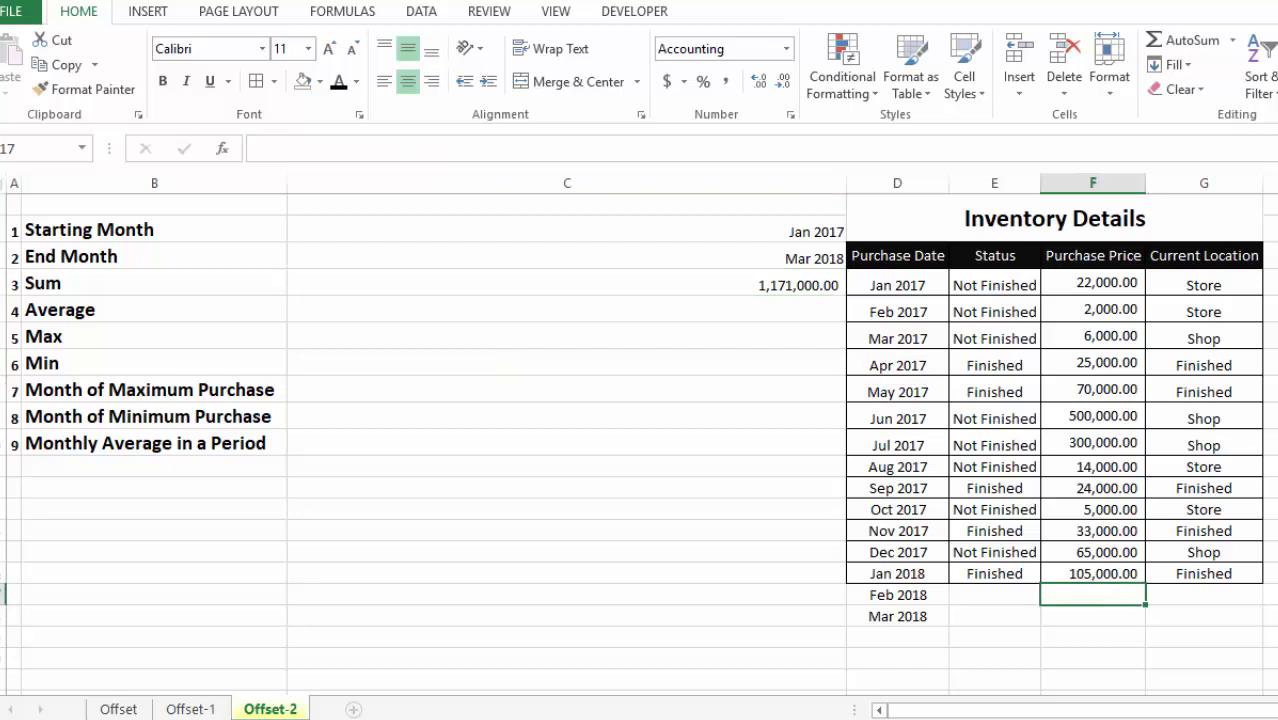
text(500000.00)
key(Return)
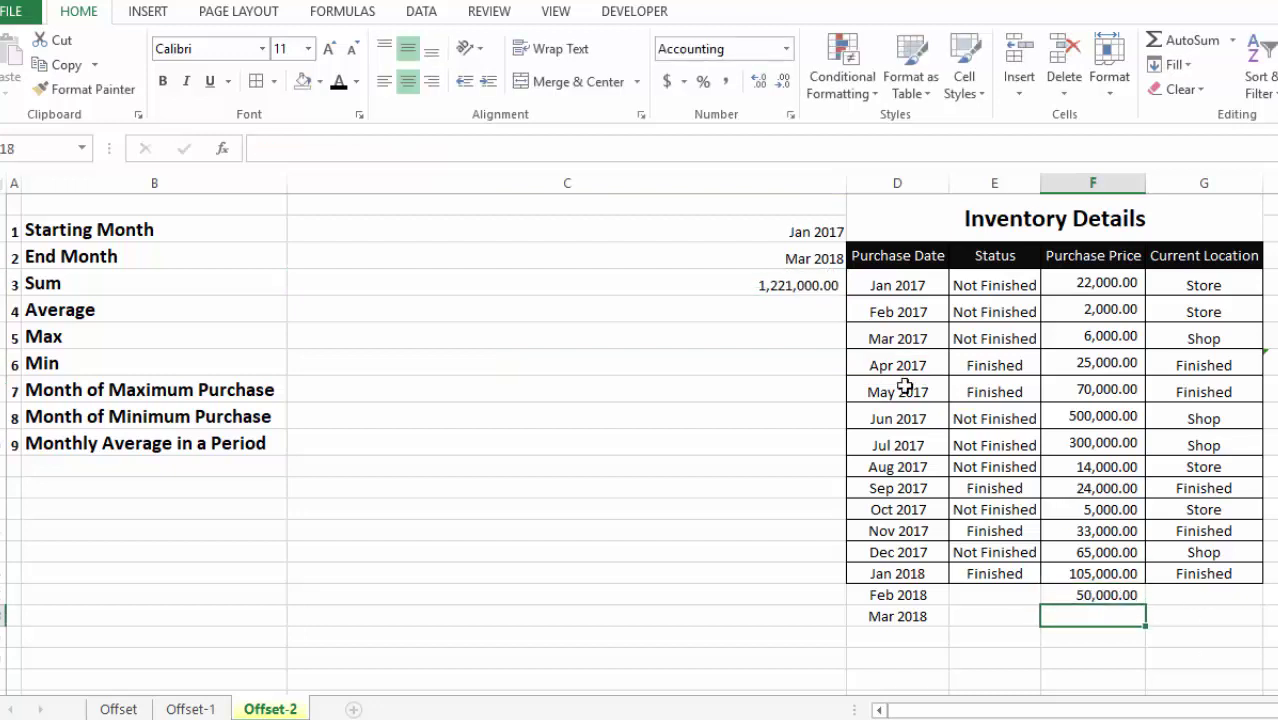
click(776, 286)
click(1107, 617)
text(60,)
text(0000)
key(Return)
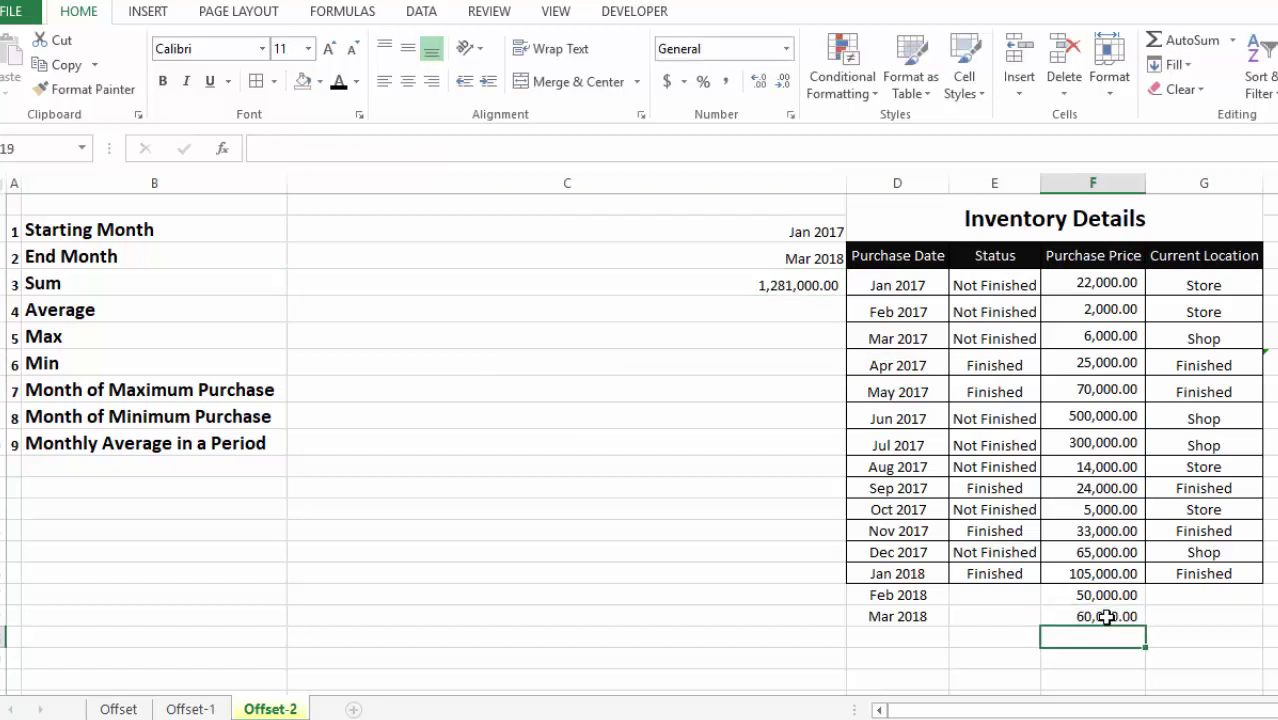
Copy the complete formula text from the Sum result cell C4, leaving that cell's formula as it is.
click(813, 310)
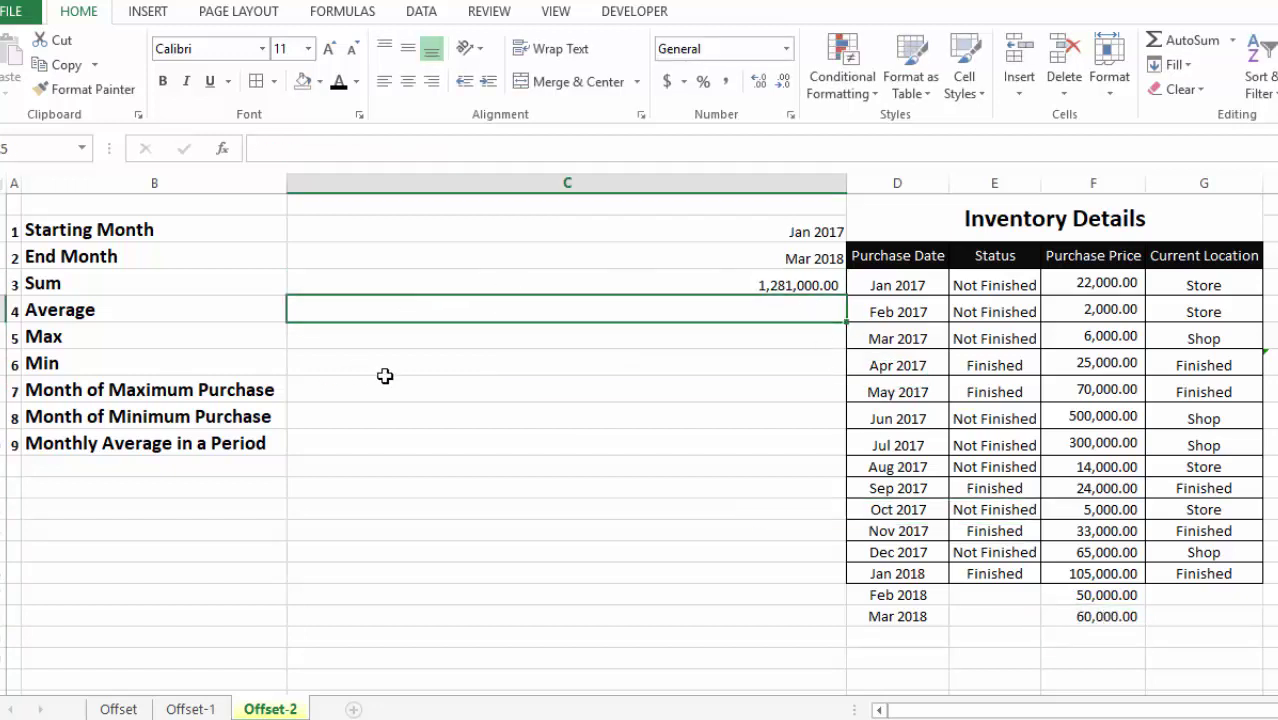
drag(1112, 284, 1095, 616)
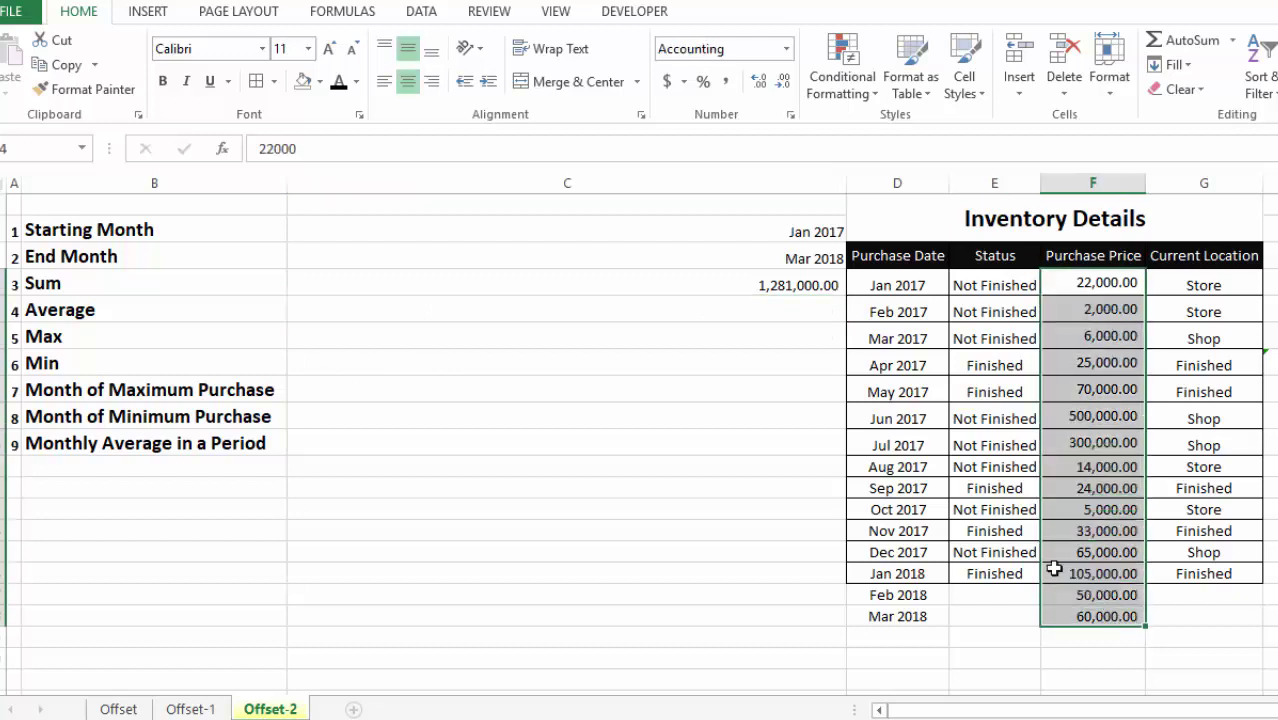
click(786, 287)
double_click(779, 275)
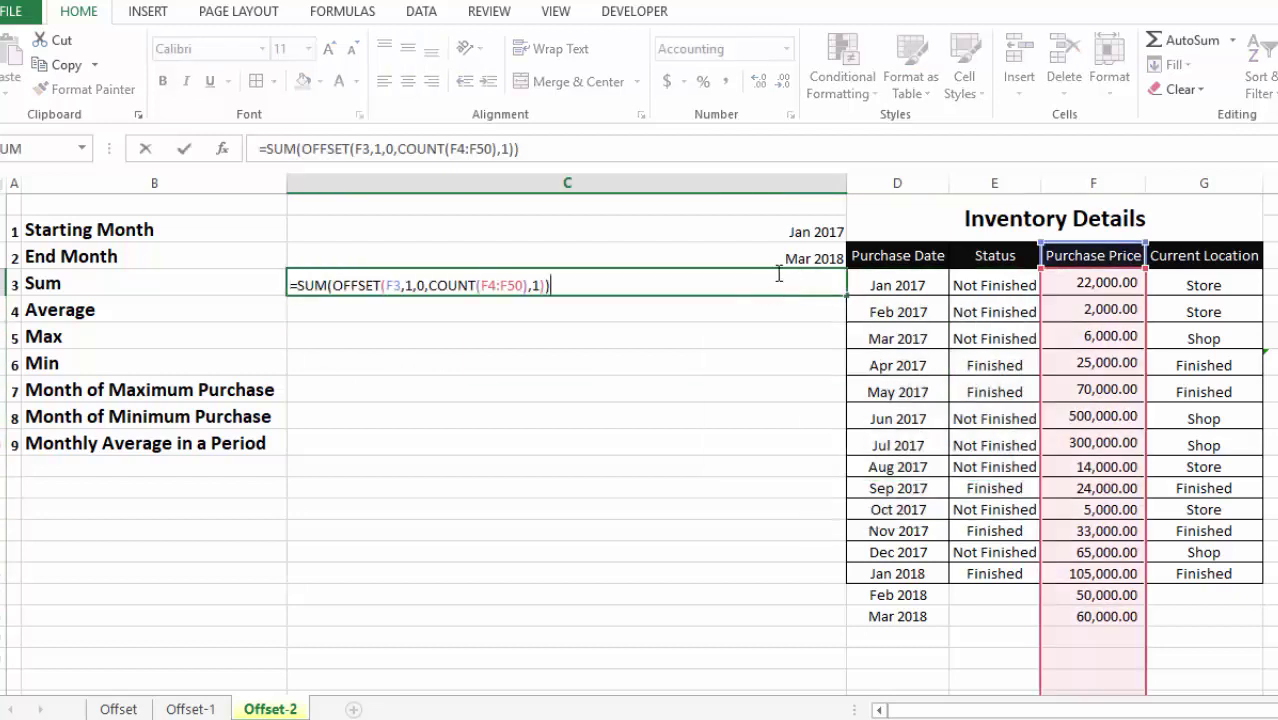
click(290, 270)
drag(568, 282, 251, 262)
key(ctrl+c)
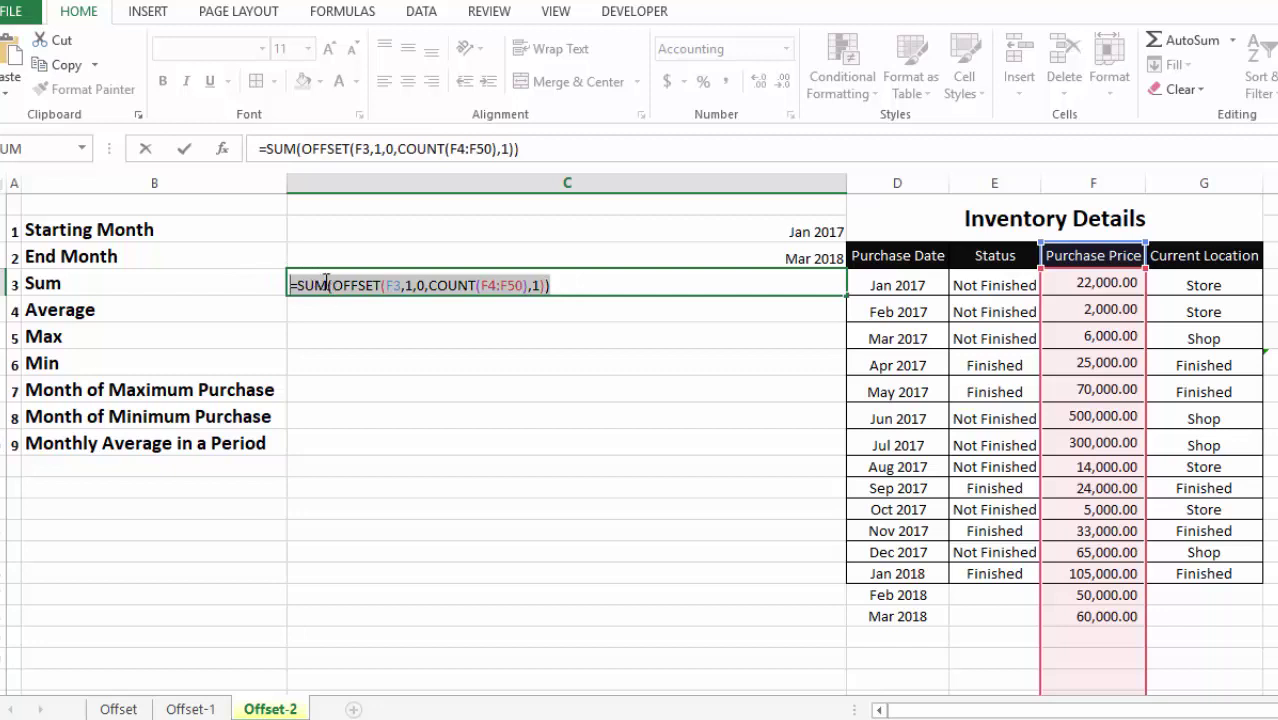
key(Escape)
Paste the copied formula into the Average cell C5 and replace SUM with AVERAGE.
double_click(420, 306)
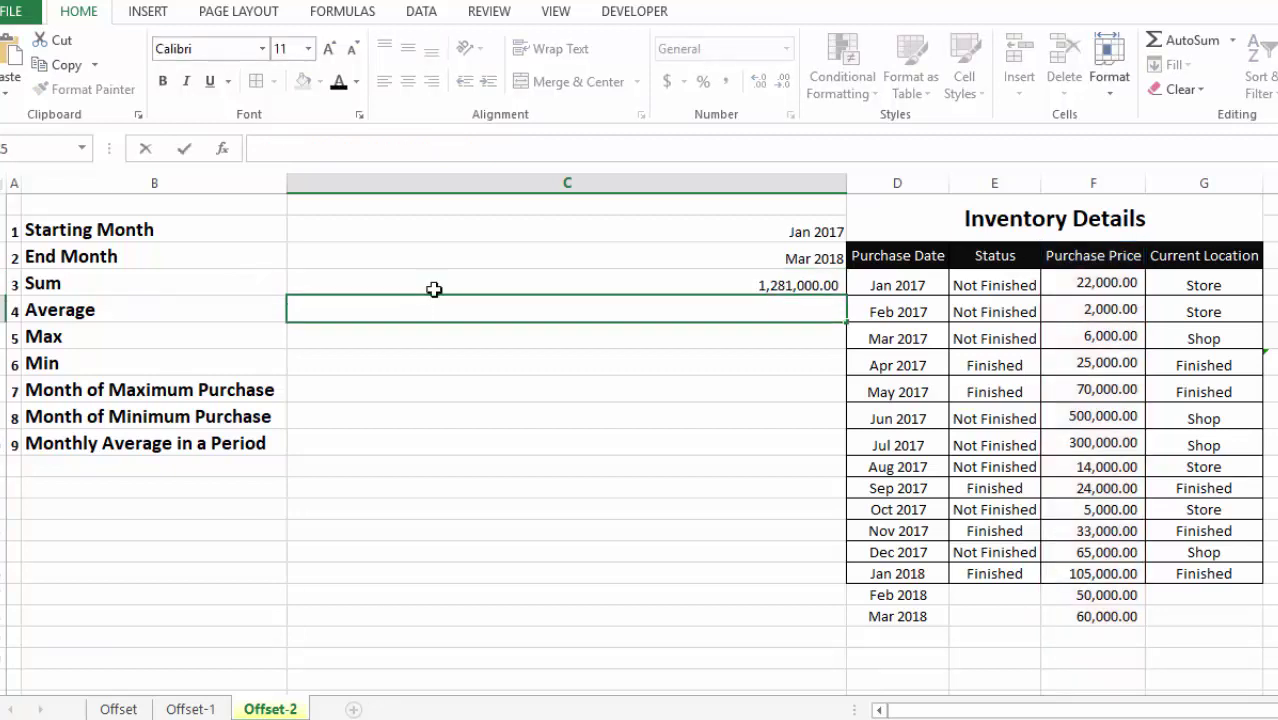
key(ctrl+v)
click(333, 312)
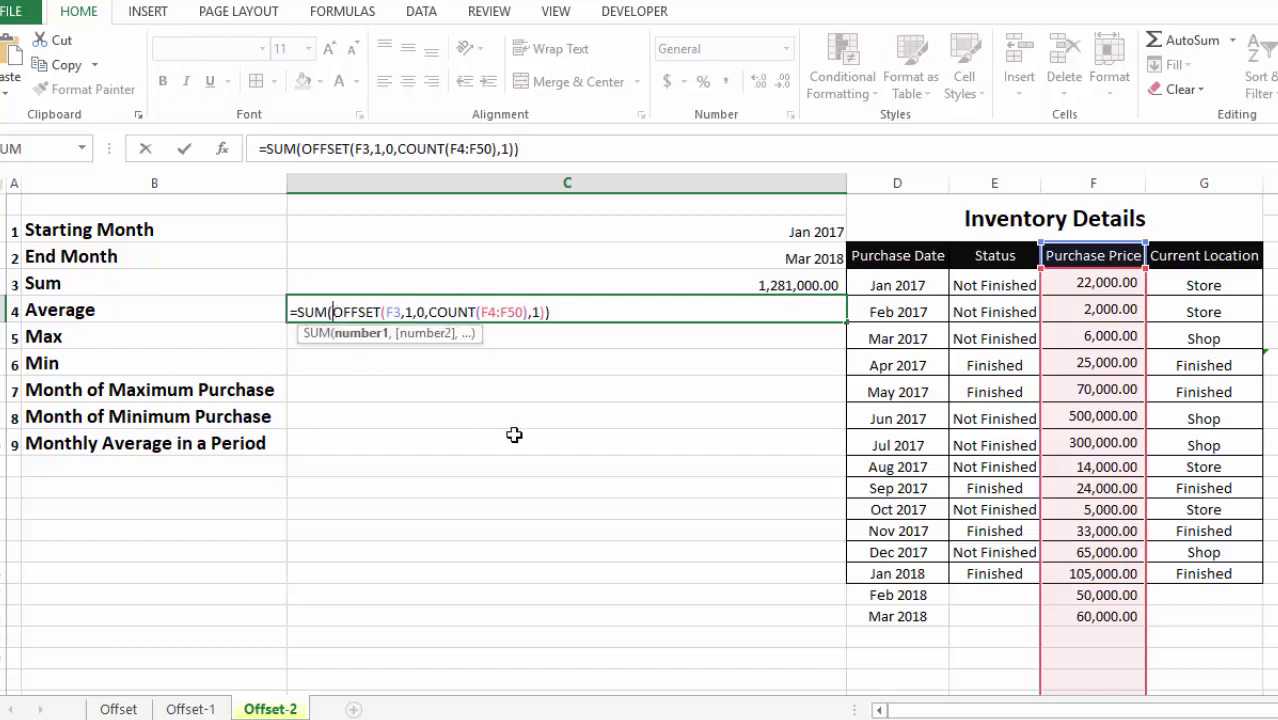
key(BackSpace)
key(BackSpace)
key(BackSpace)
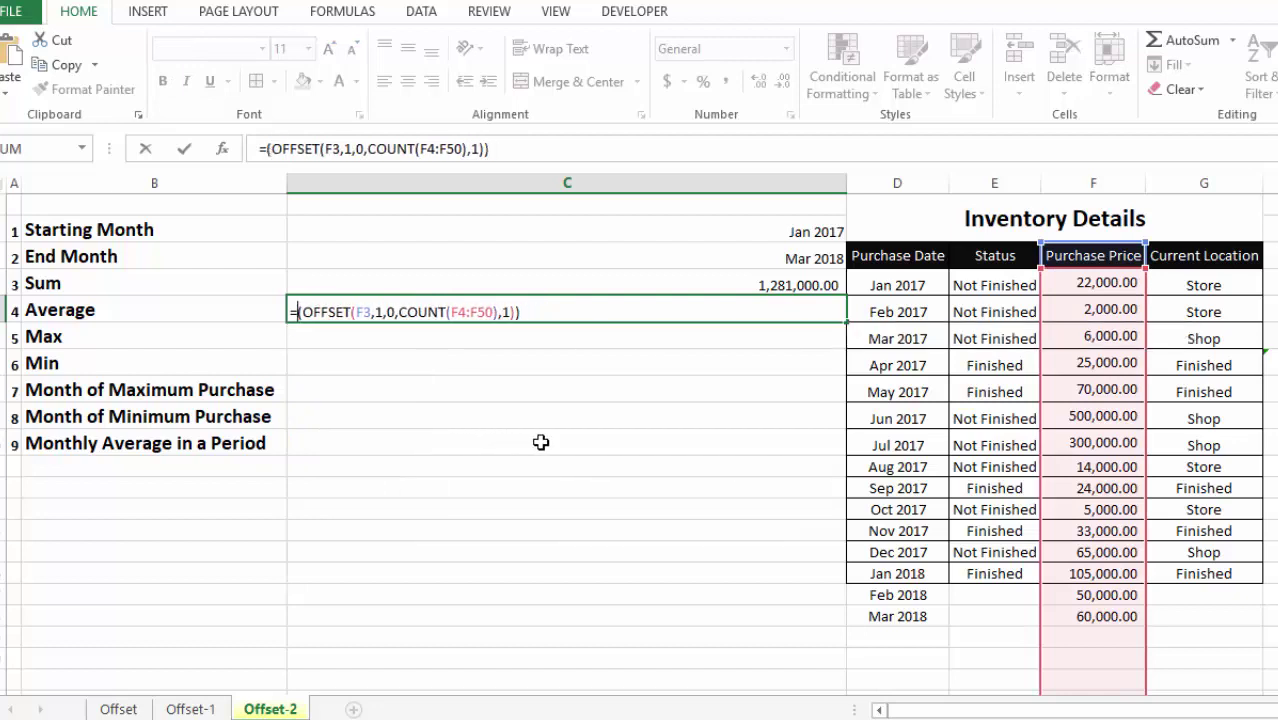
text(Average)
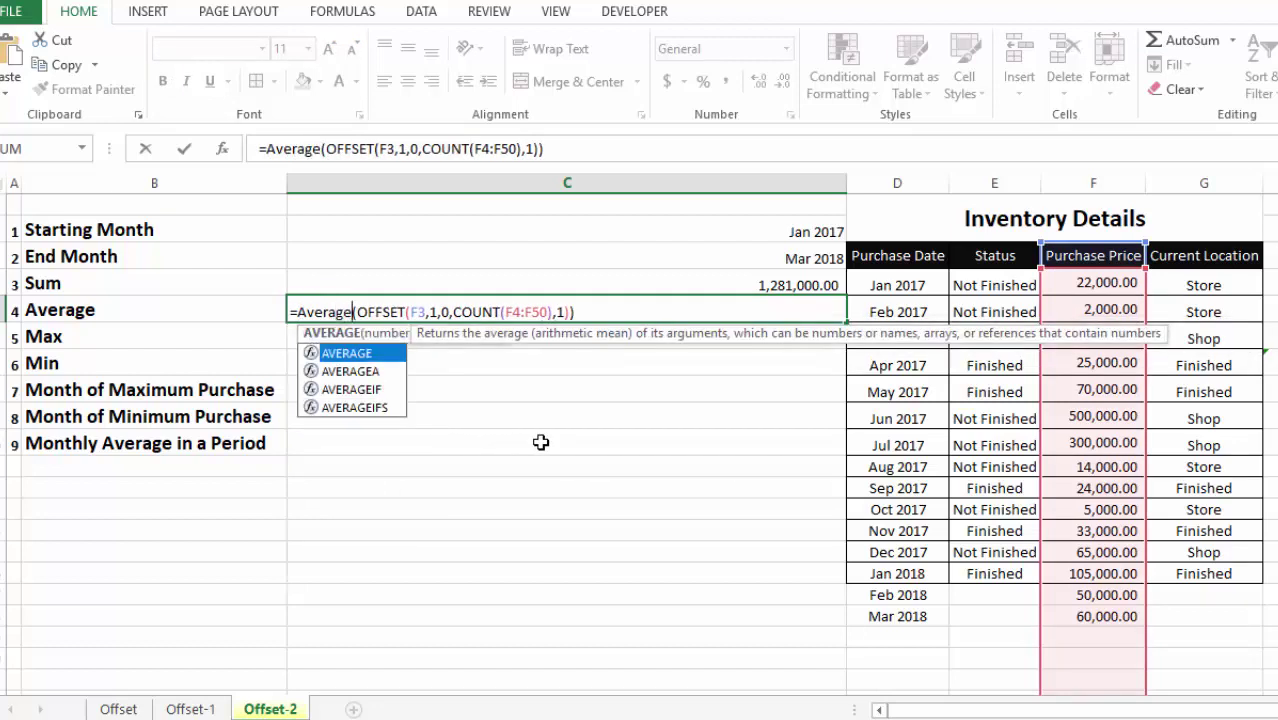
key(Return)
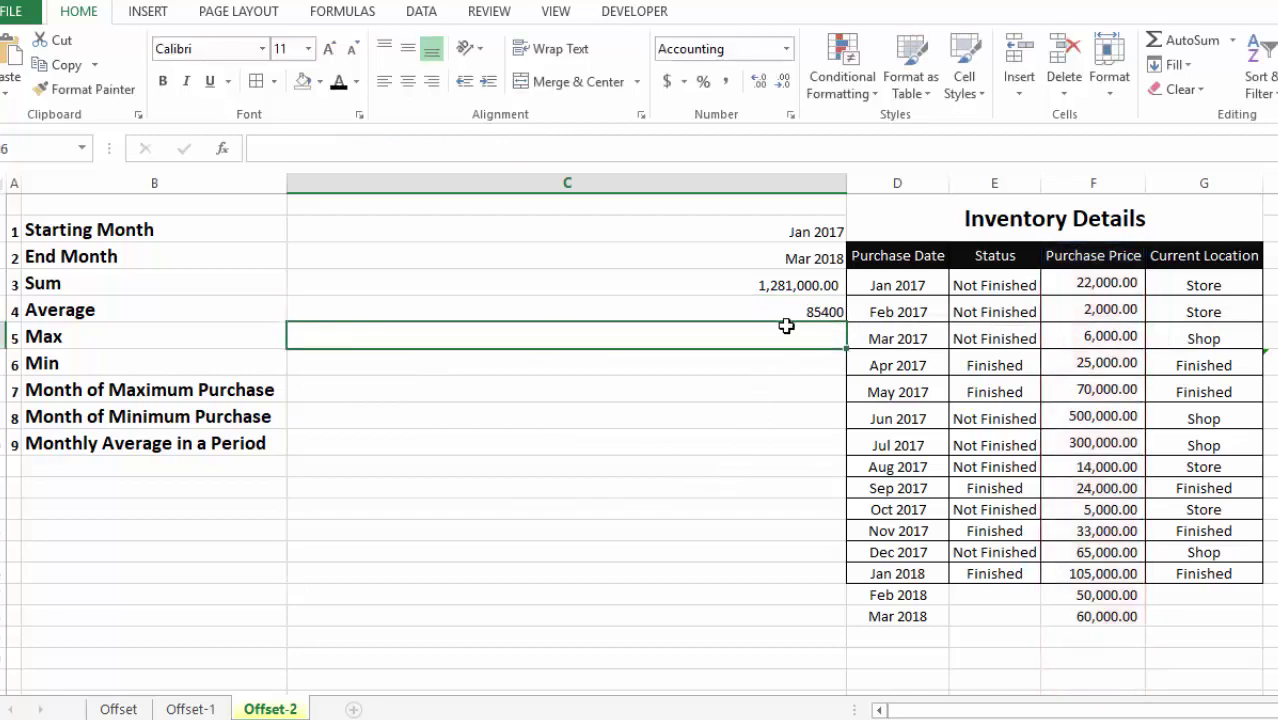
Check the Average result against the built-in average of the Purchase Price values from Jan 2017 to Mar 2018.
click(792, 306)
click(1095, 292)
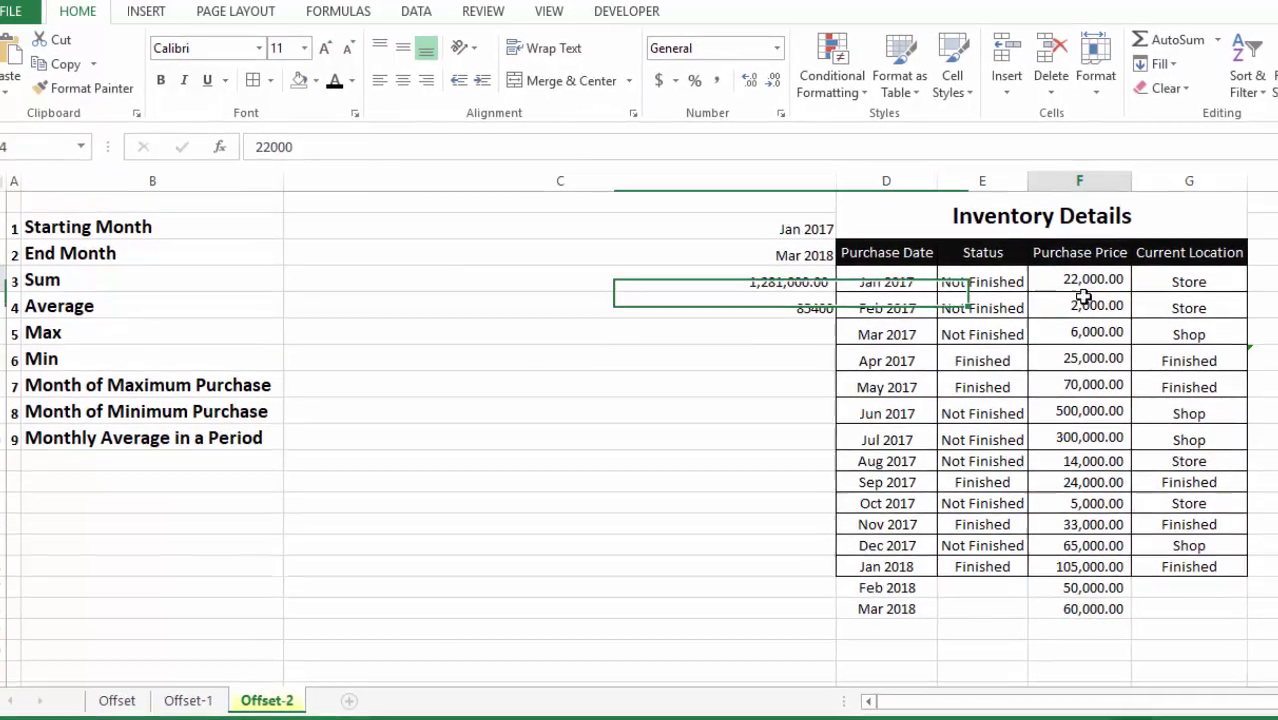
drag(1083, 297, 1090, 609)
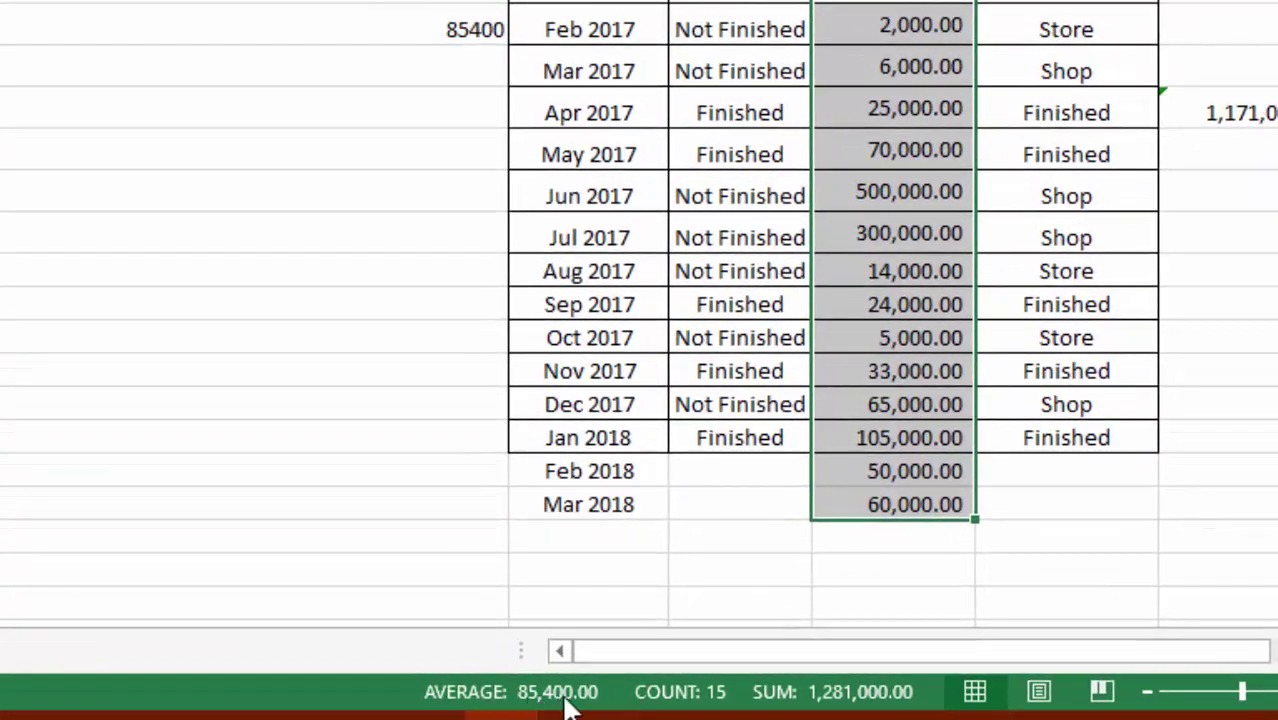
Change the Mar 2018 purchase price to 10,000.
mouse_move(885, 535)
click(889, 495)
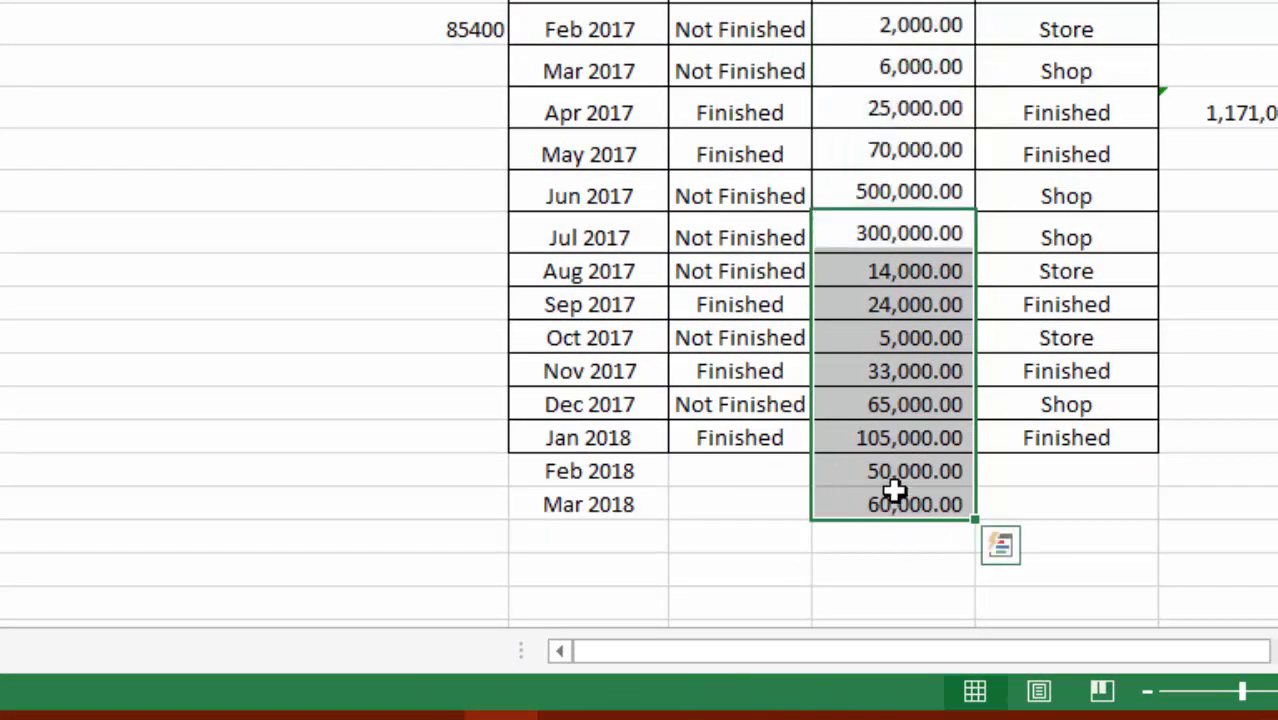
text(10000)
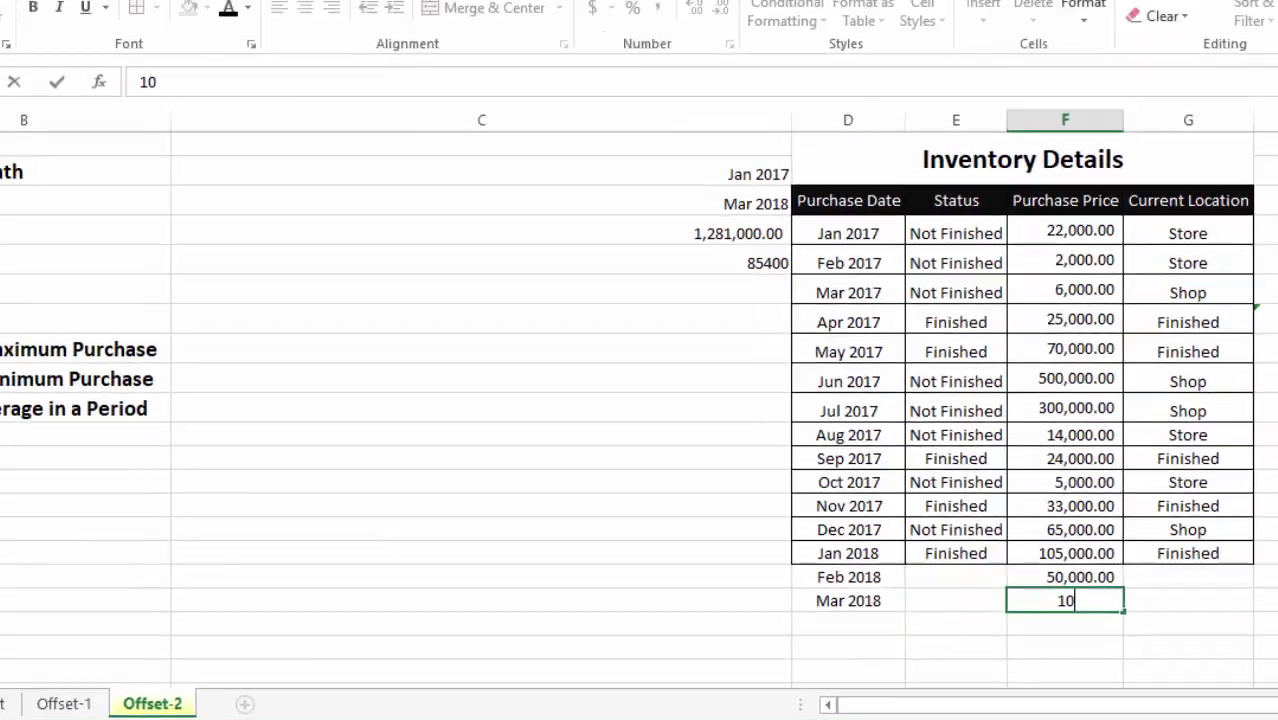
key(Return)
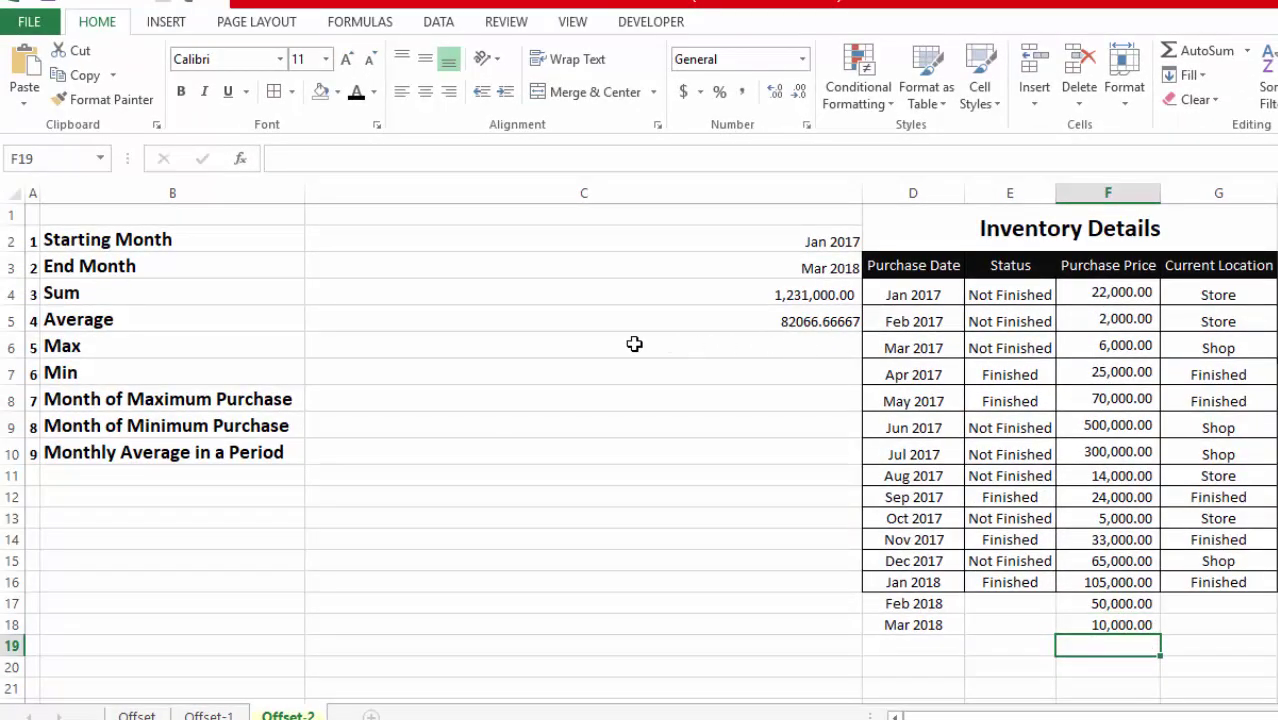
Paste the copied formula into the Max cell C6, replace SUM with MAX, and review the resulting formula.
click(736, 350)
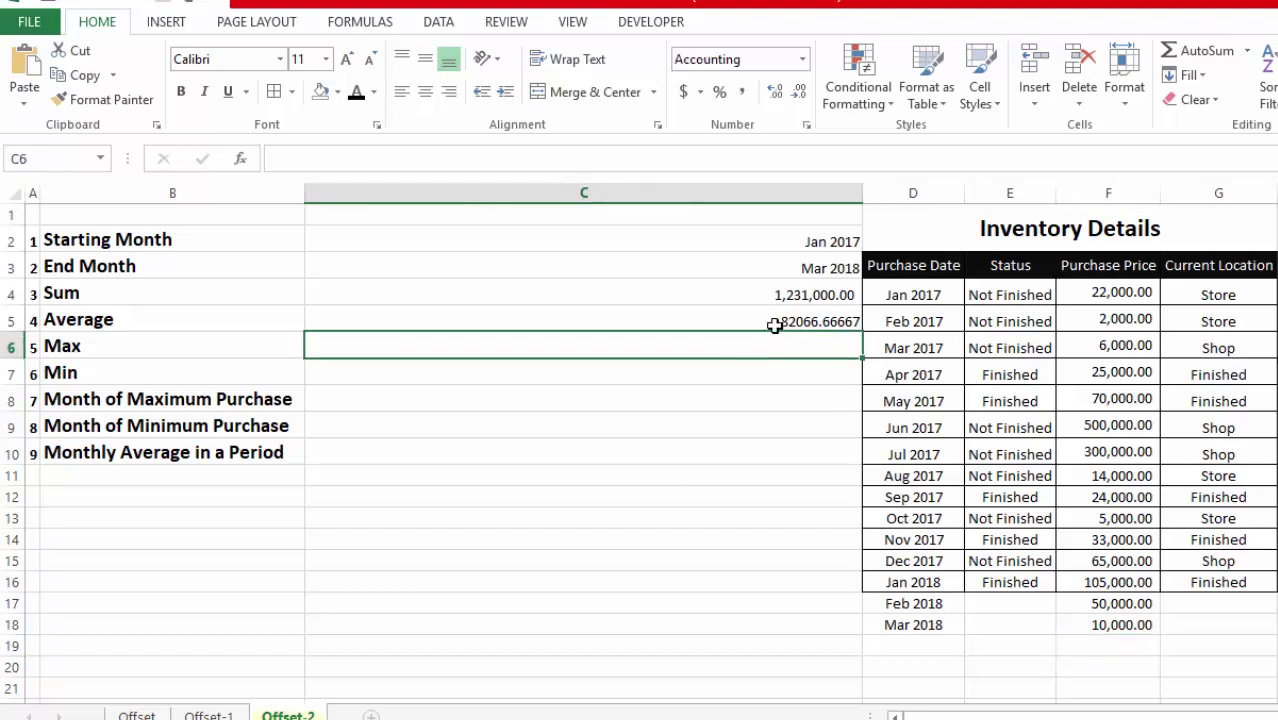
double_click(770, 342)
key(ctrl+v)
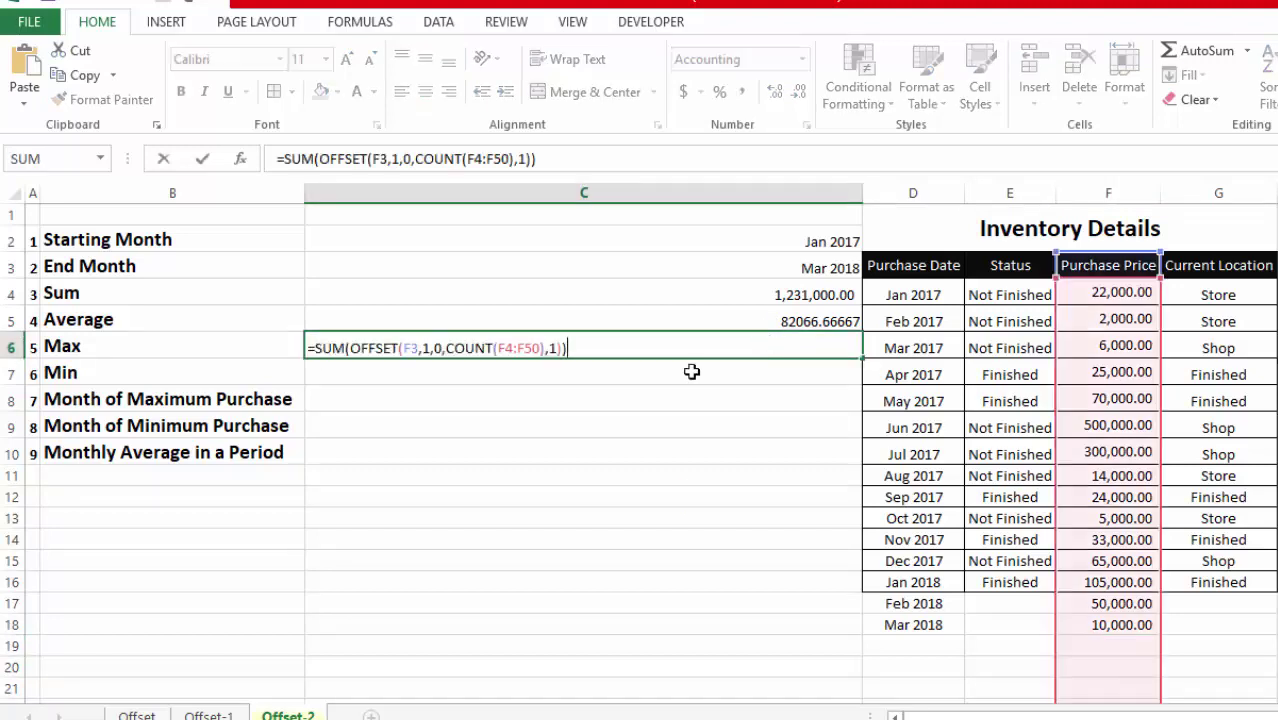
click(346, 352)
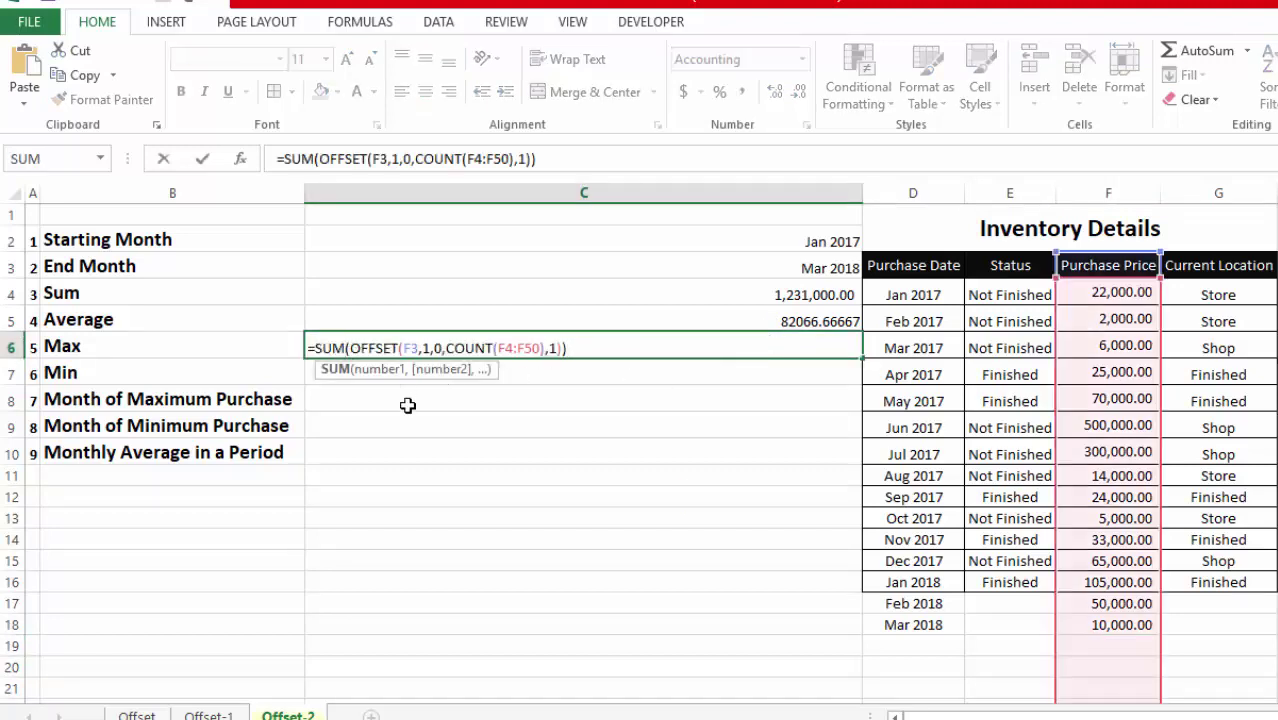
key(BackSpace)
key(BackSpace)
key(BackSpace)
text(max)
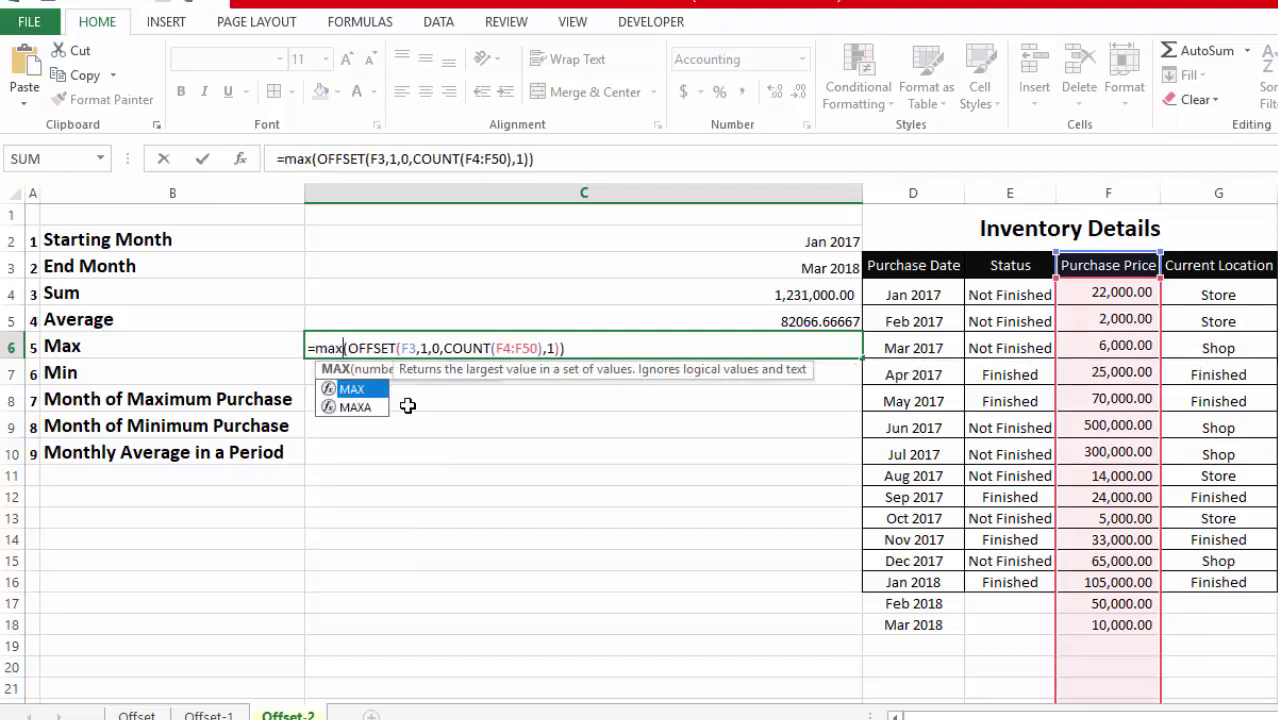
key(Return)
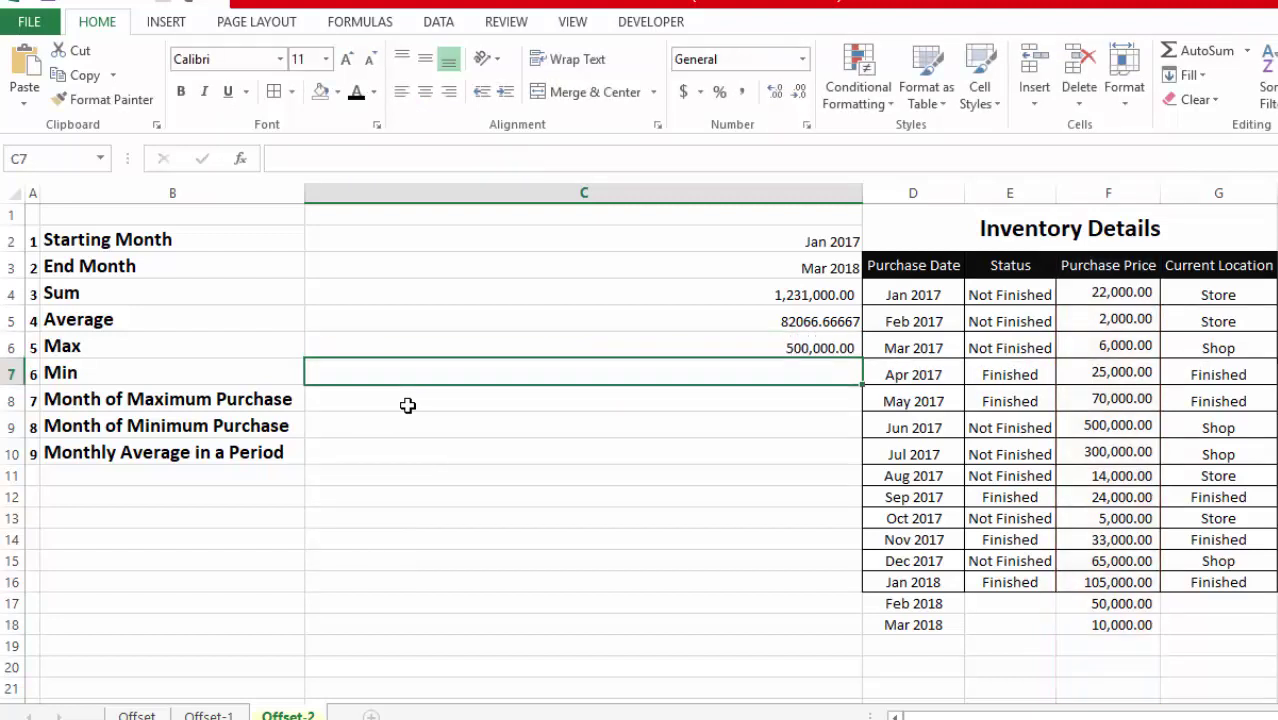
click(769, 342)
double_click(780, 347)
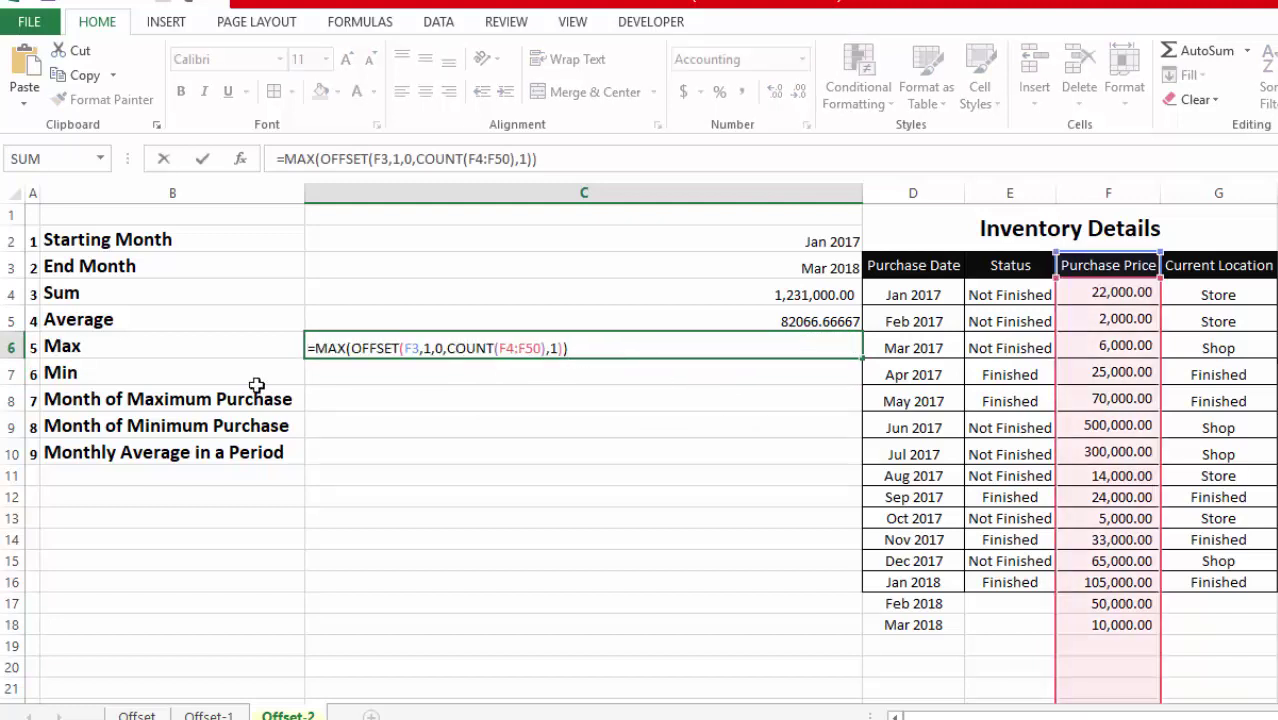
key(ctrl+Return)
Paste the copied formula into the Min cell C7 and replace SUM with MIN to get =MIN(OFFSET(F3,1,0,COUNT(F4:F50),1)).
click(483, 373)
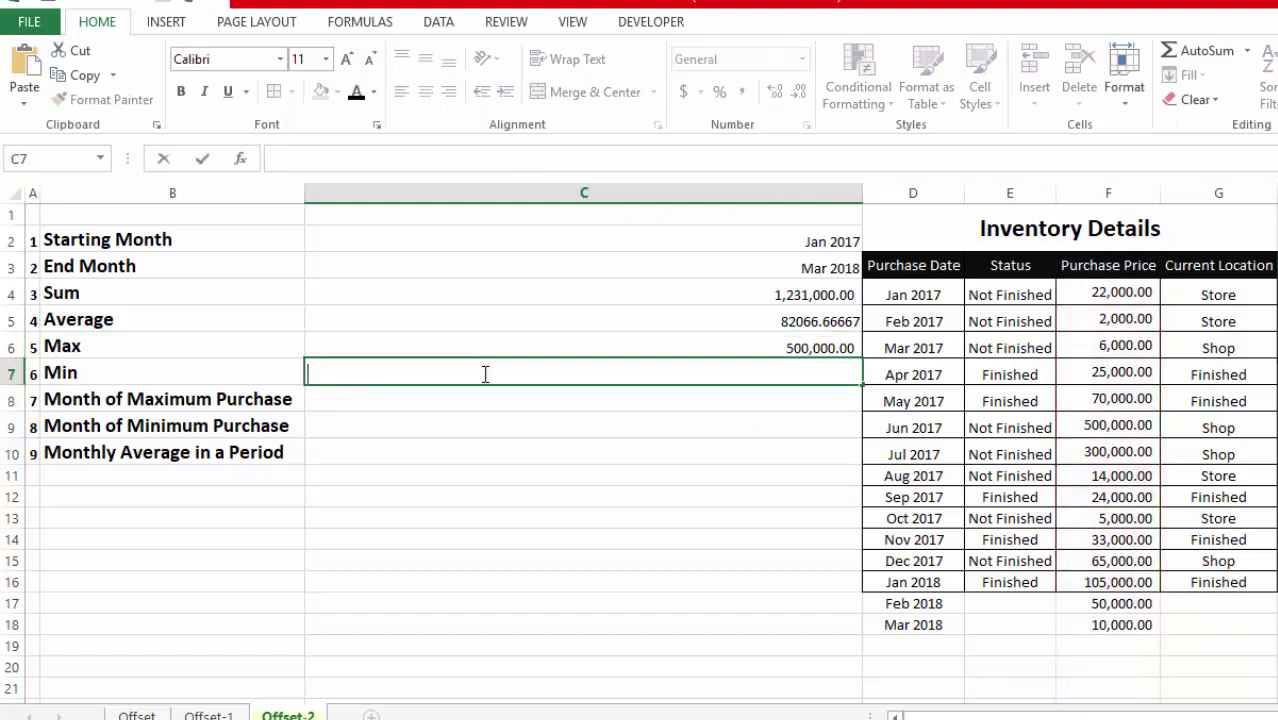
double_click(483, 373)
key(ctrl+v)
click(345, 373)
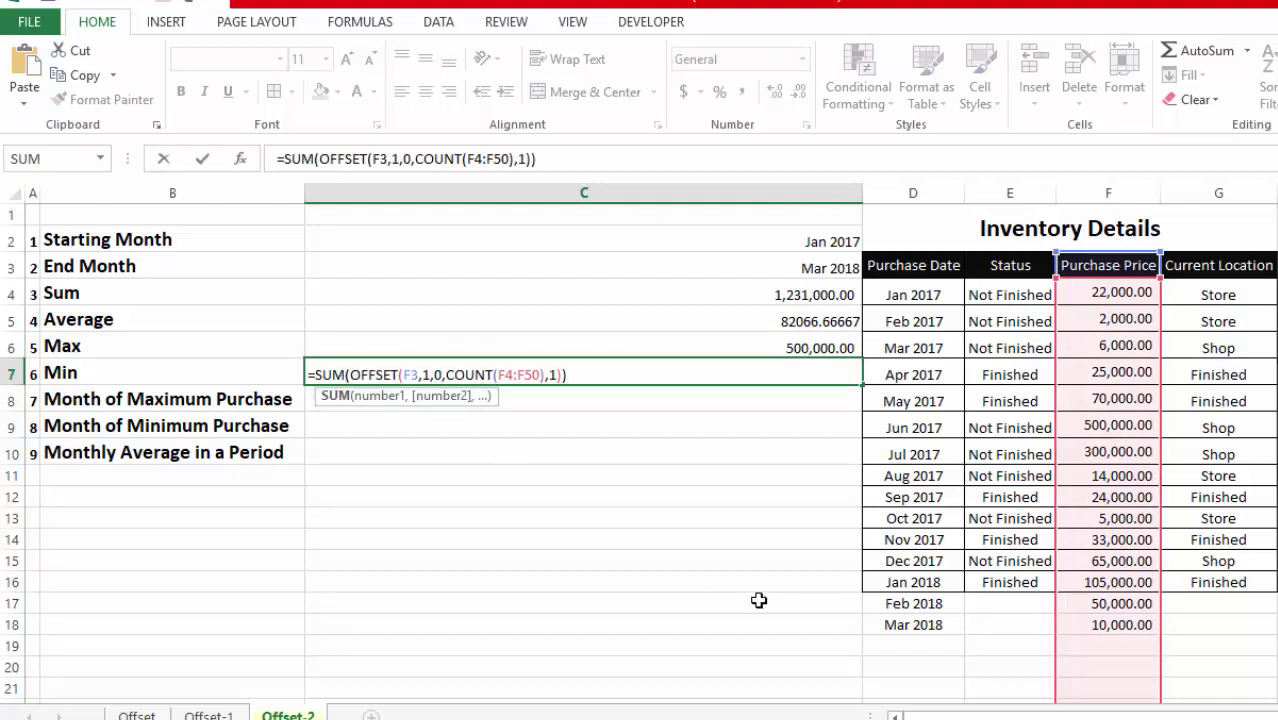
key(BackSpace)
key(BackSpace)
key(BackSpace)
text(mi)
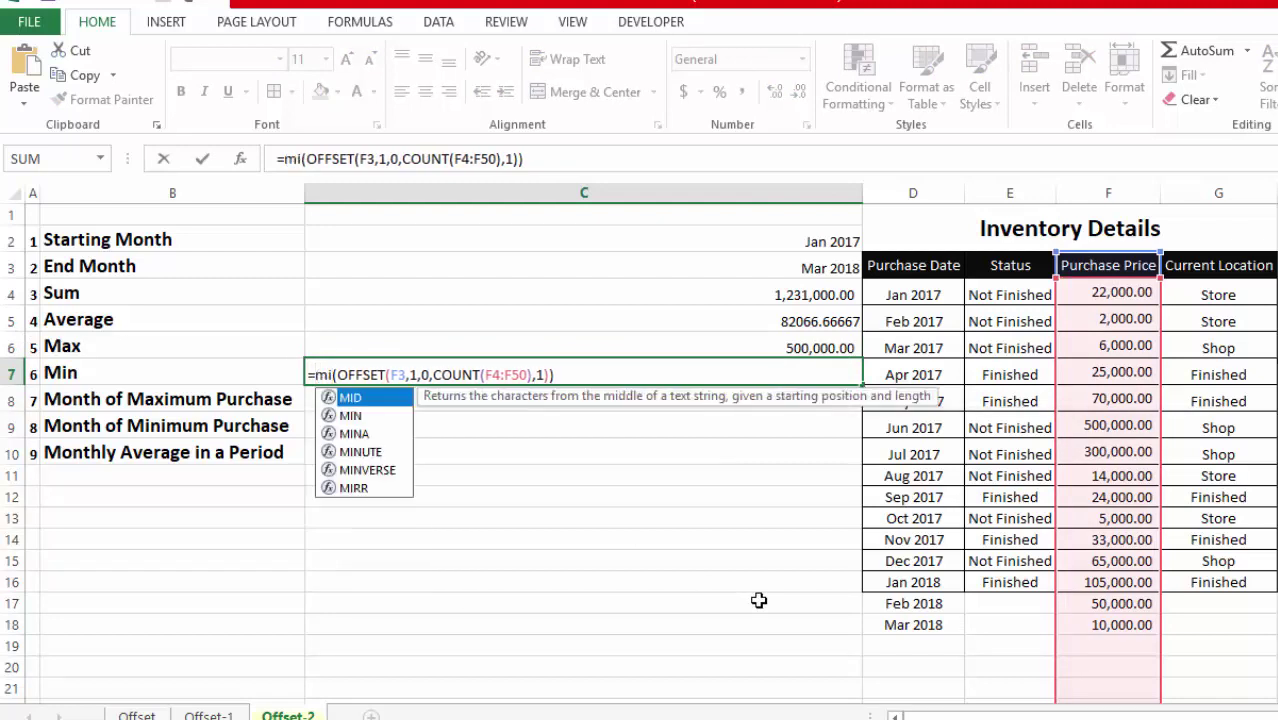
key(Down)
key(Tab)
key(Return)
click(836, 366)
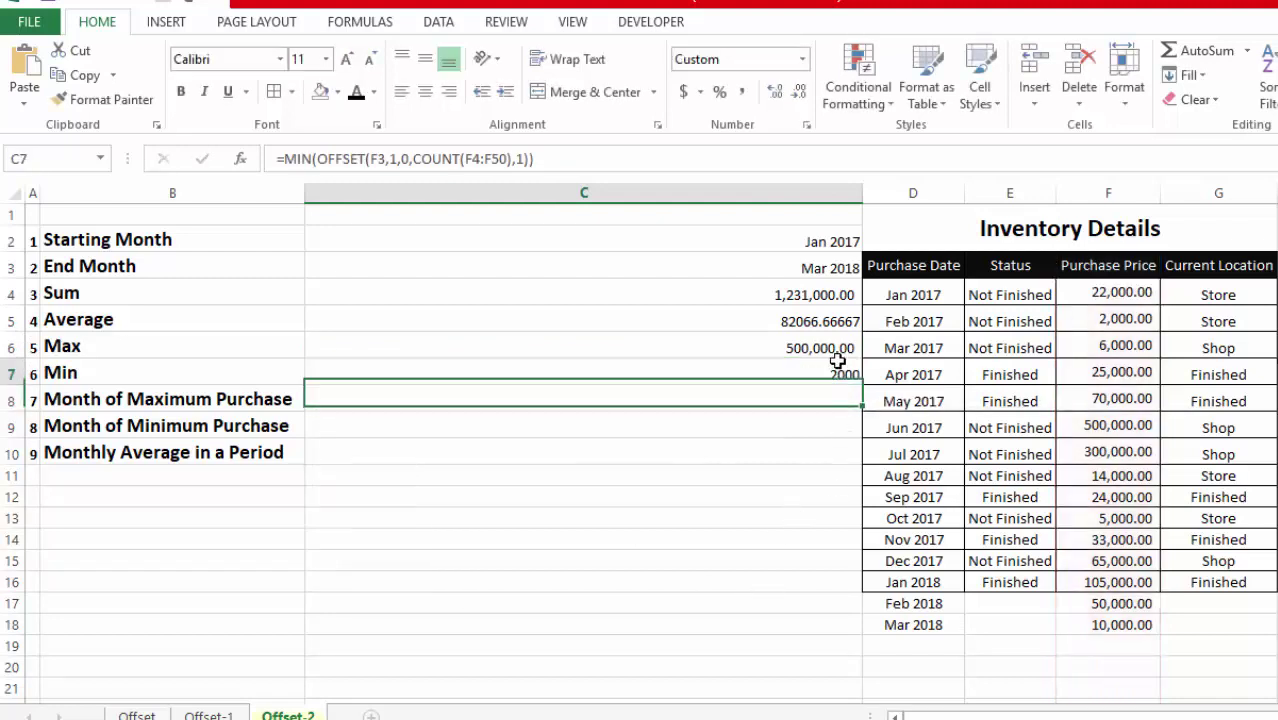
Change the Oct 2017 purchase price to 500 and check the Min result in C7.
drag(1092, 302, 1141, 454)
click(1105, 318)
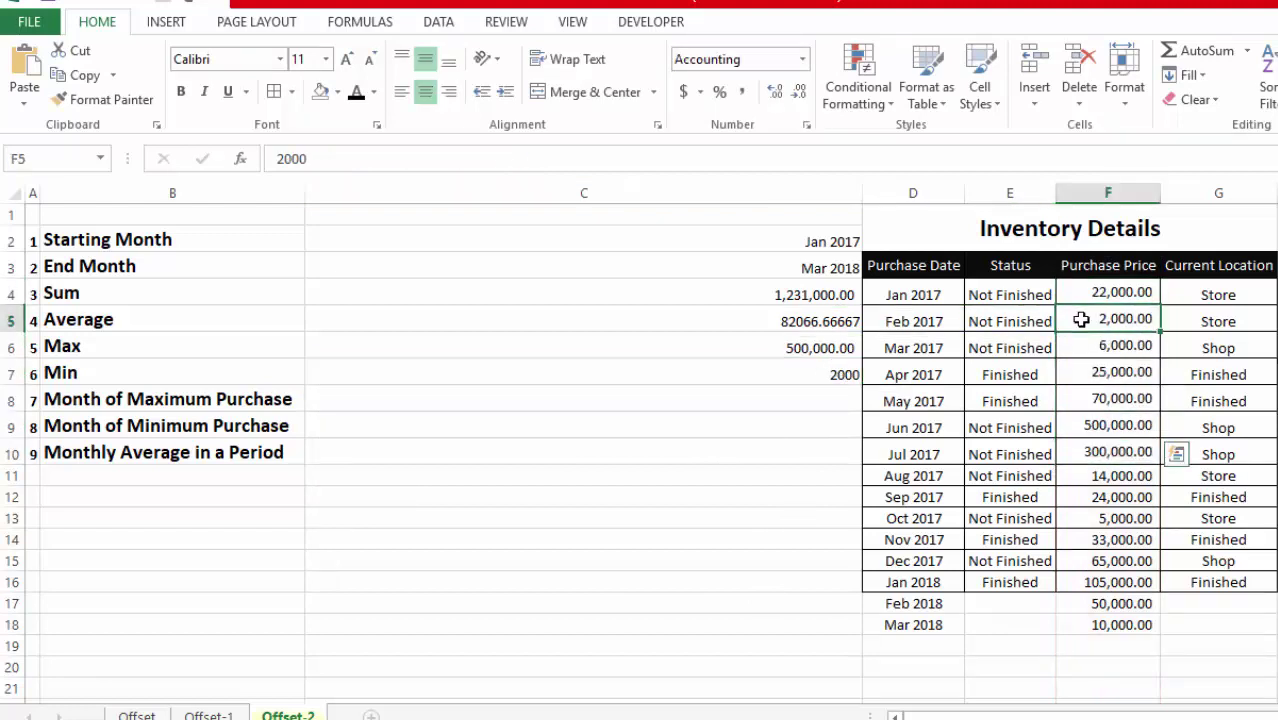
click(1117, 517)
text(500)
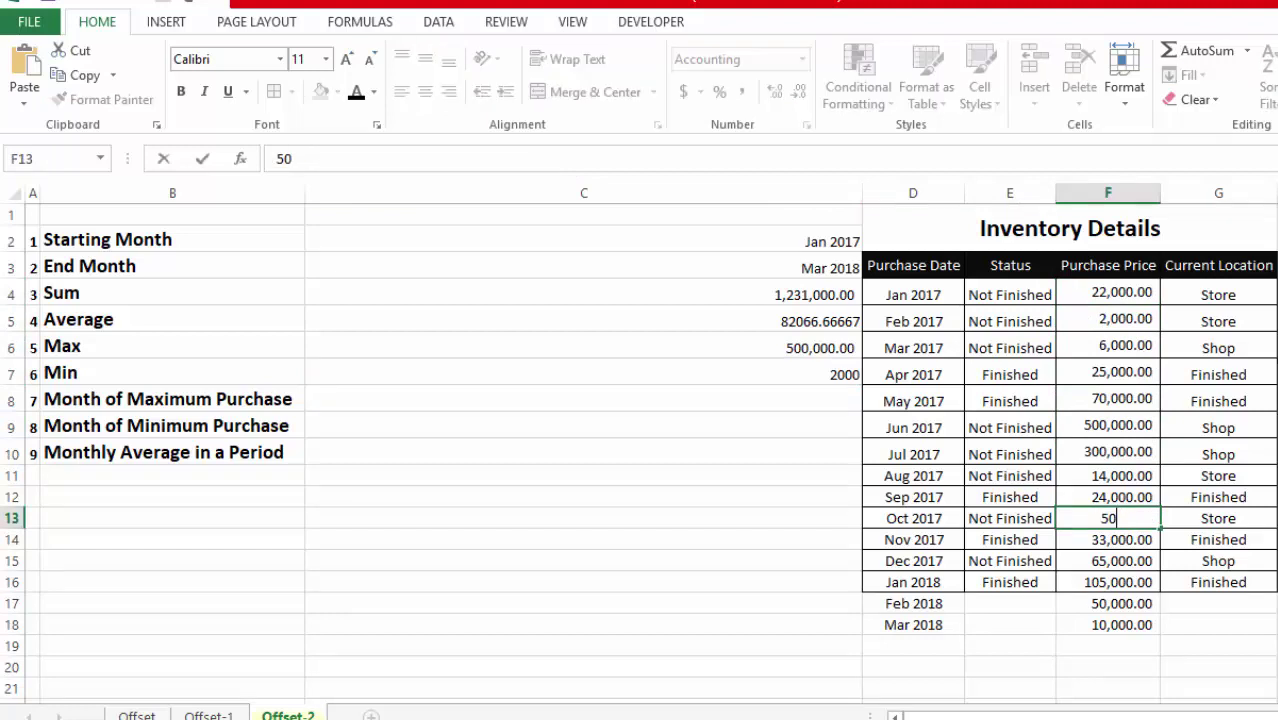
key(Return)
click(818, 378)
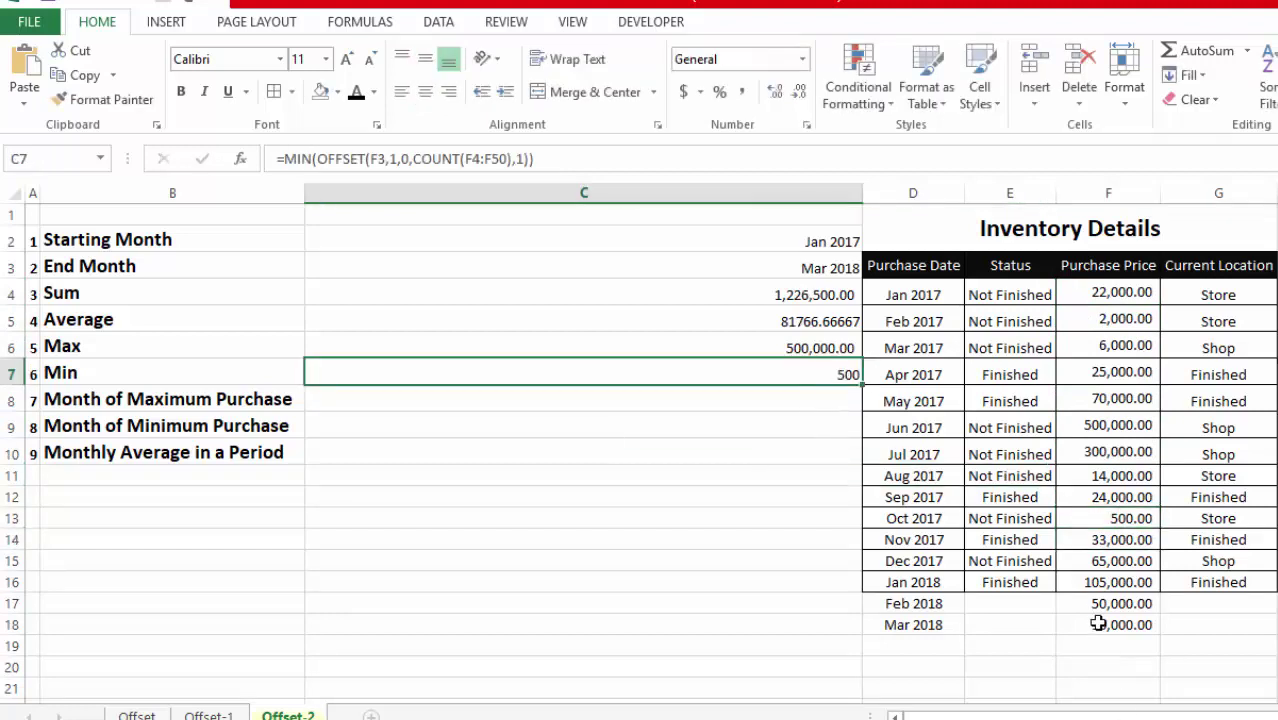
Change the Dec 2017 purchase price to 700,000 and check the Max result in C6.
click(1124, 432)
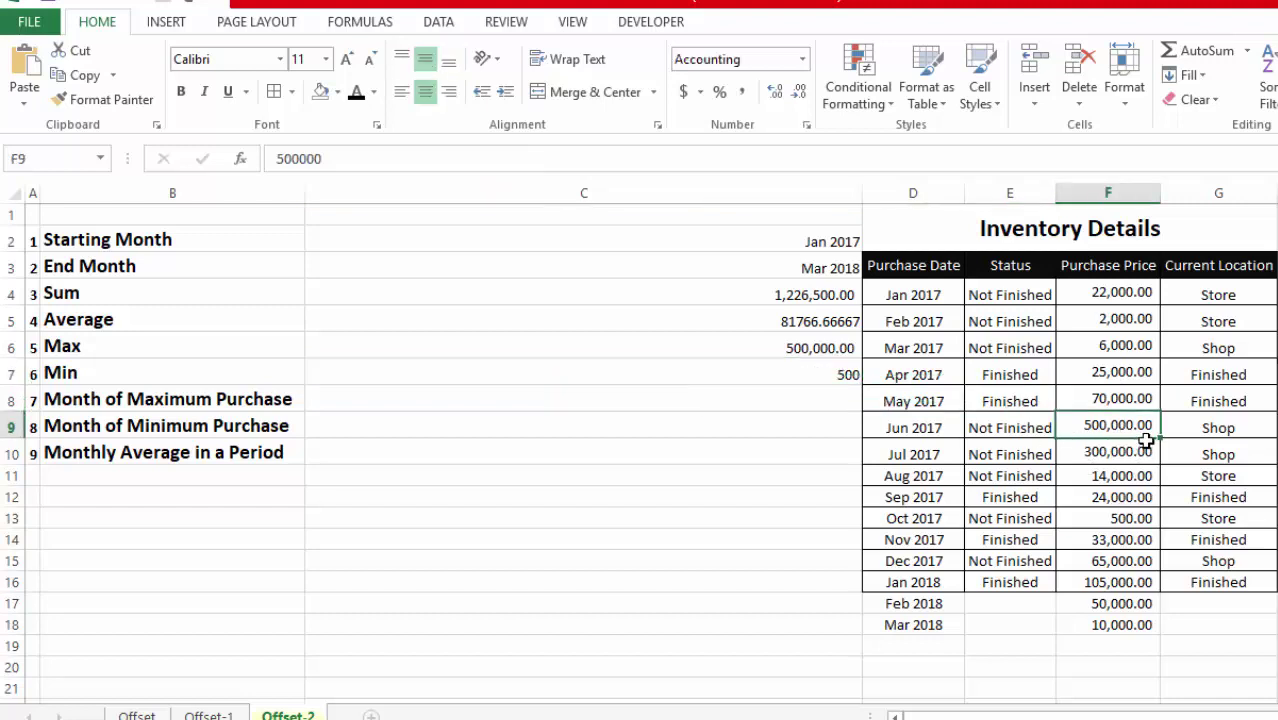
click(1094, 561)
text(700000)
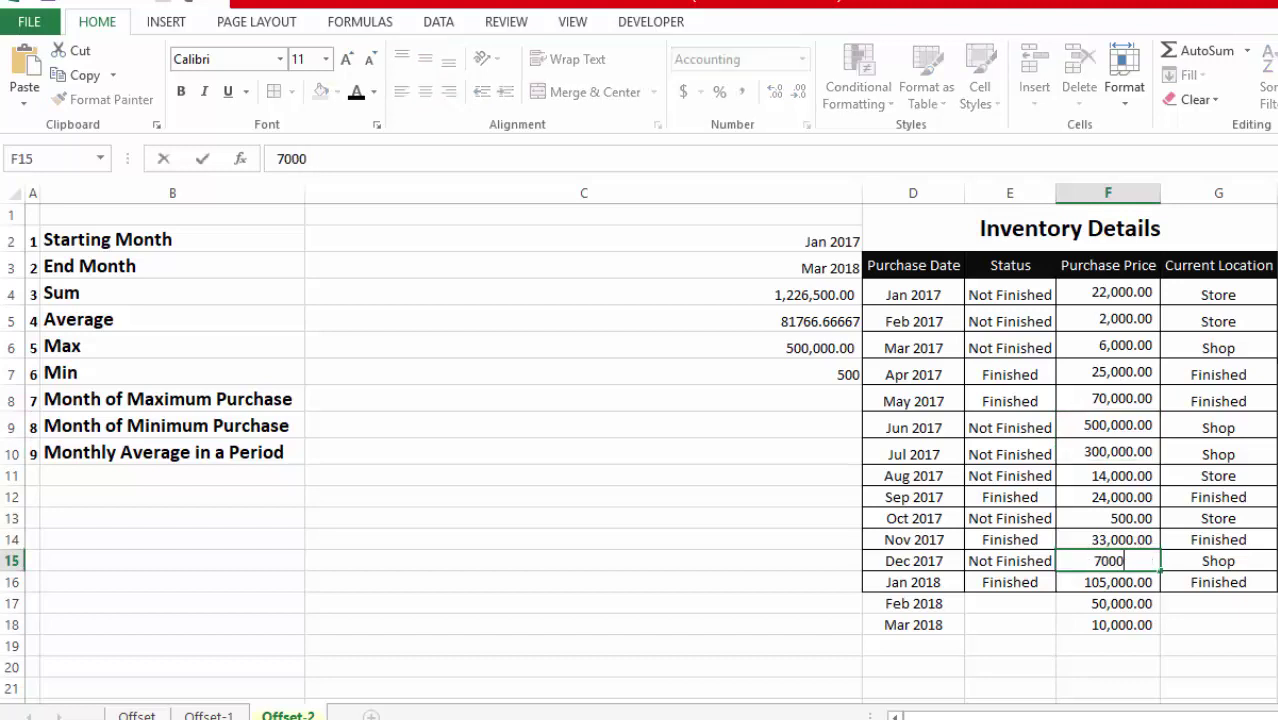
key(Return)
click(588, 346)
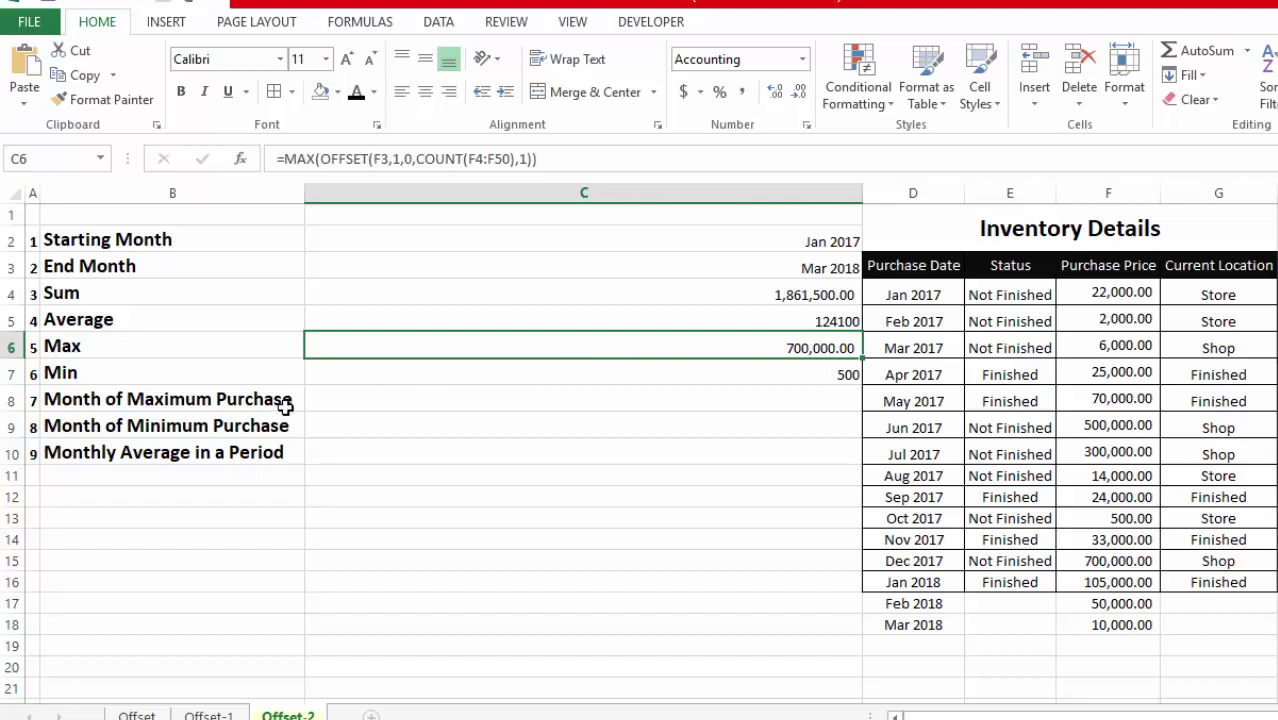
Start an OFFSET formula in the Month of Maximum Purchase cell C8, using the Purchase Price header F3 as the reference.
key(Down)
key(Down)
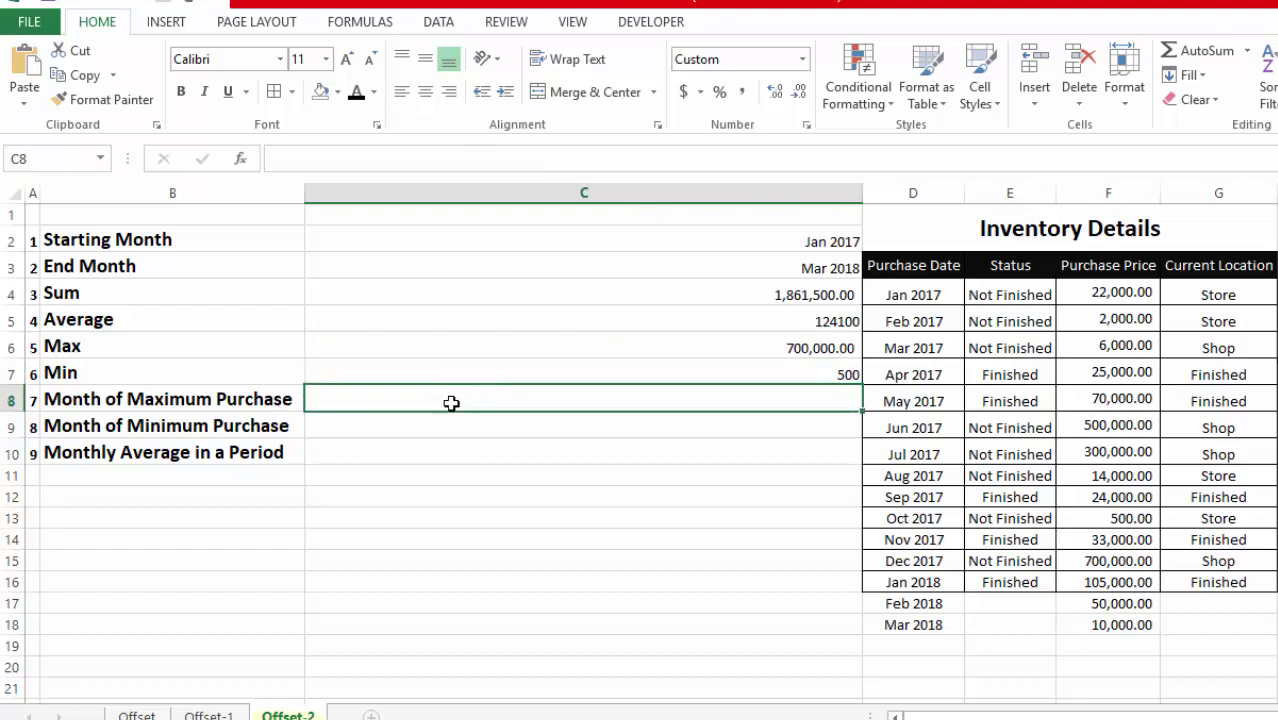
click(128, 402)
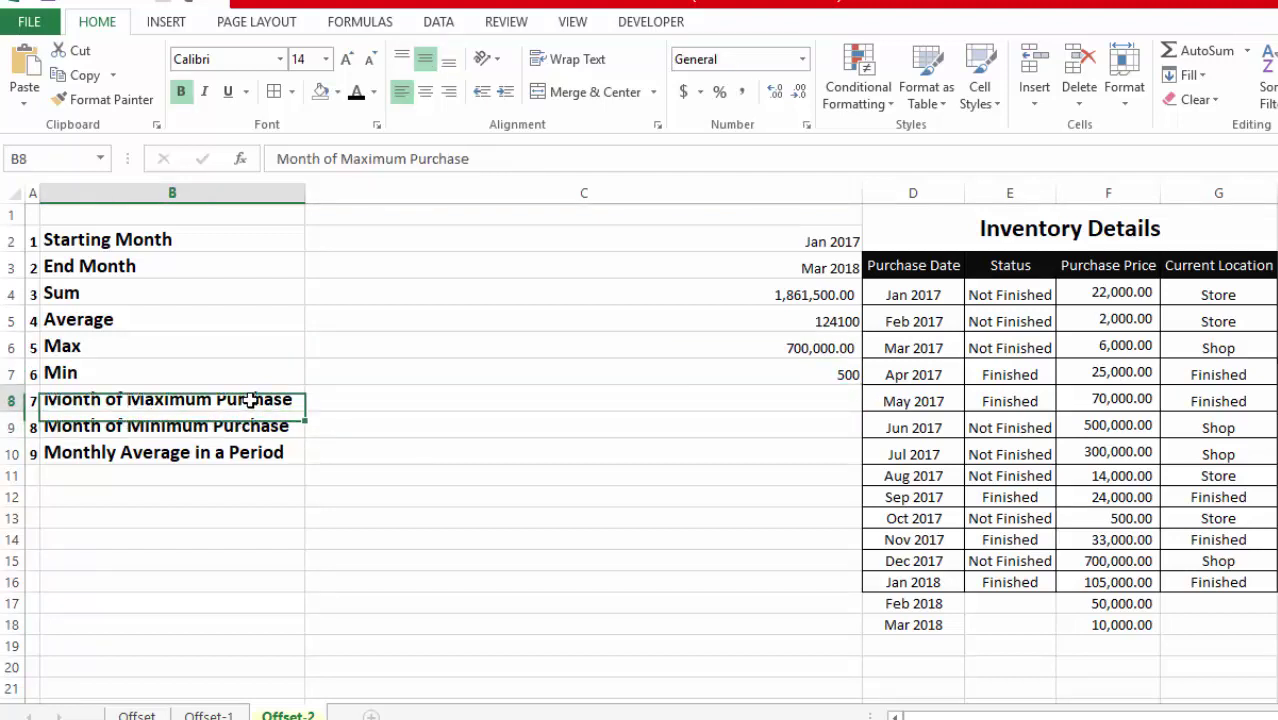
click(797, 354)
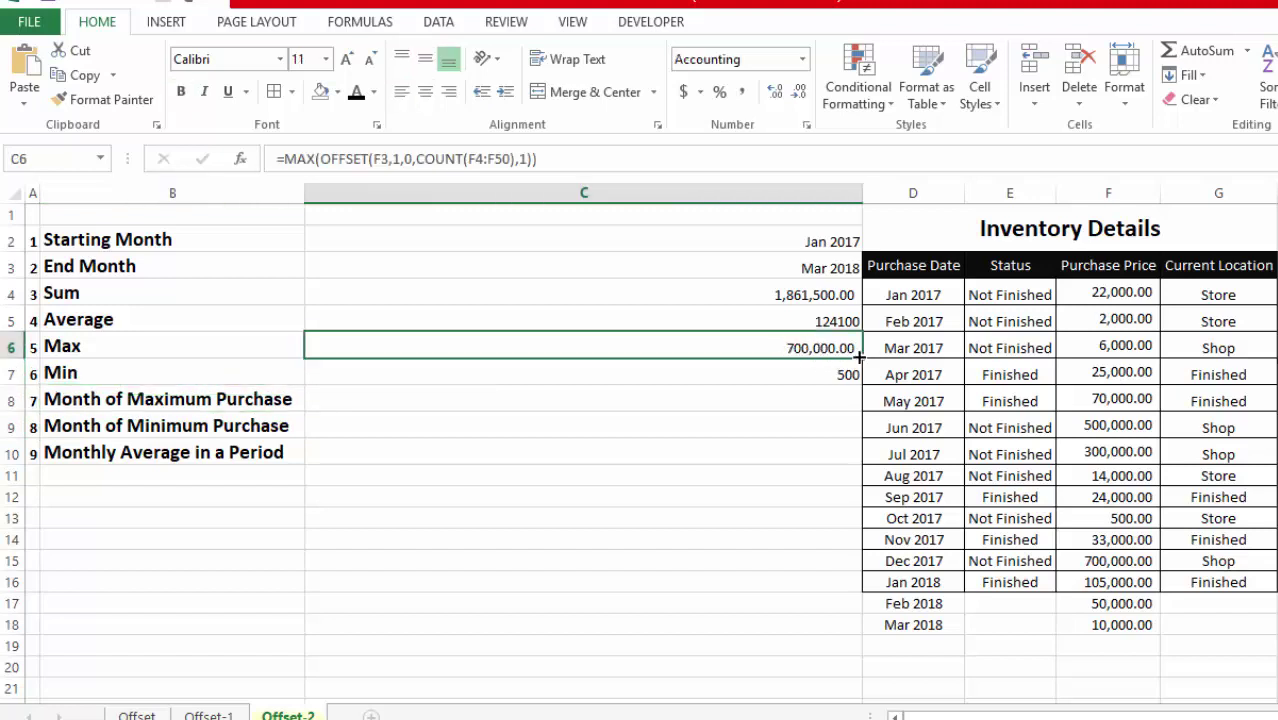
click(334, 405)
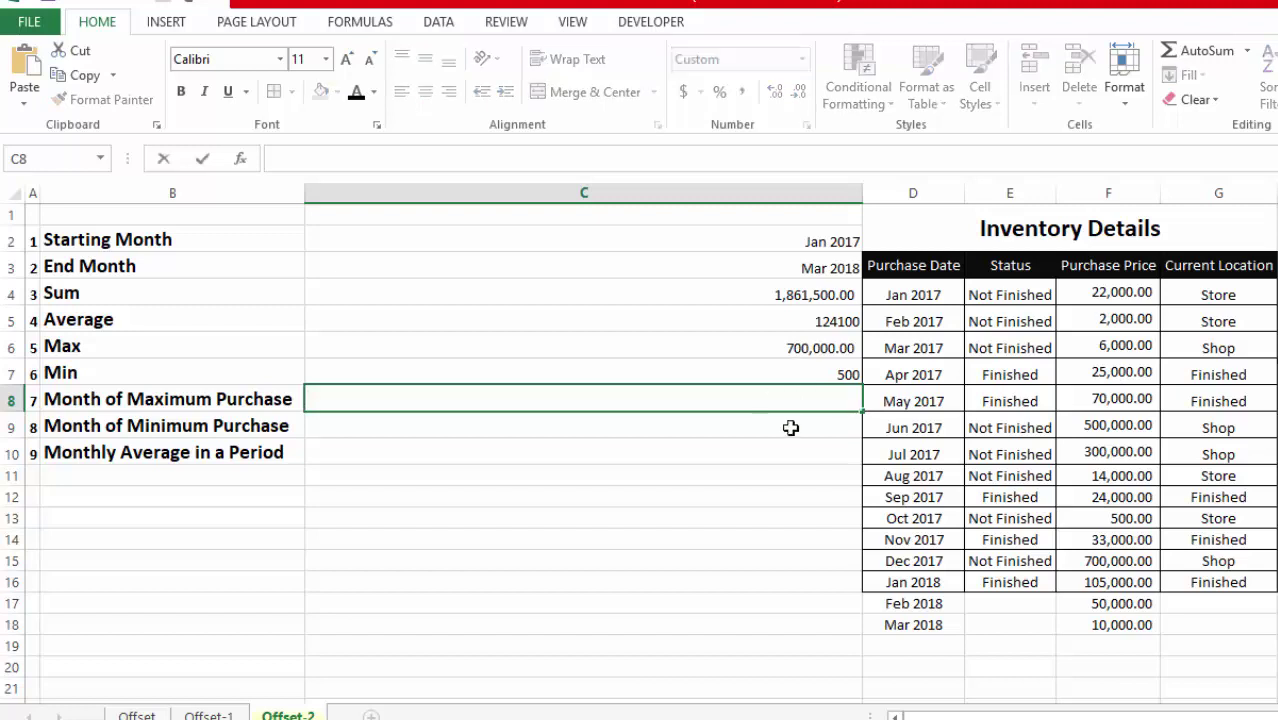
text(=o)
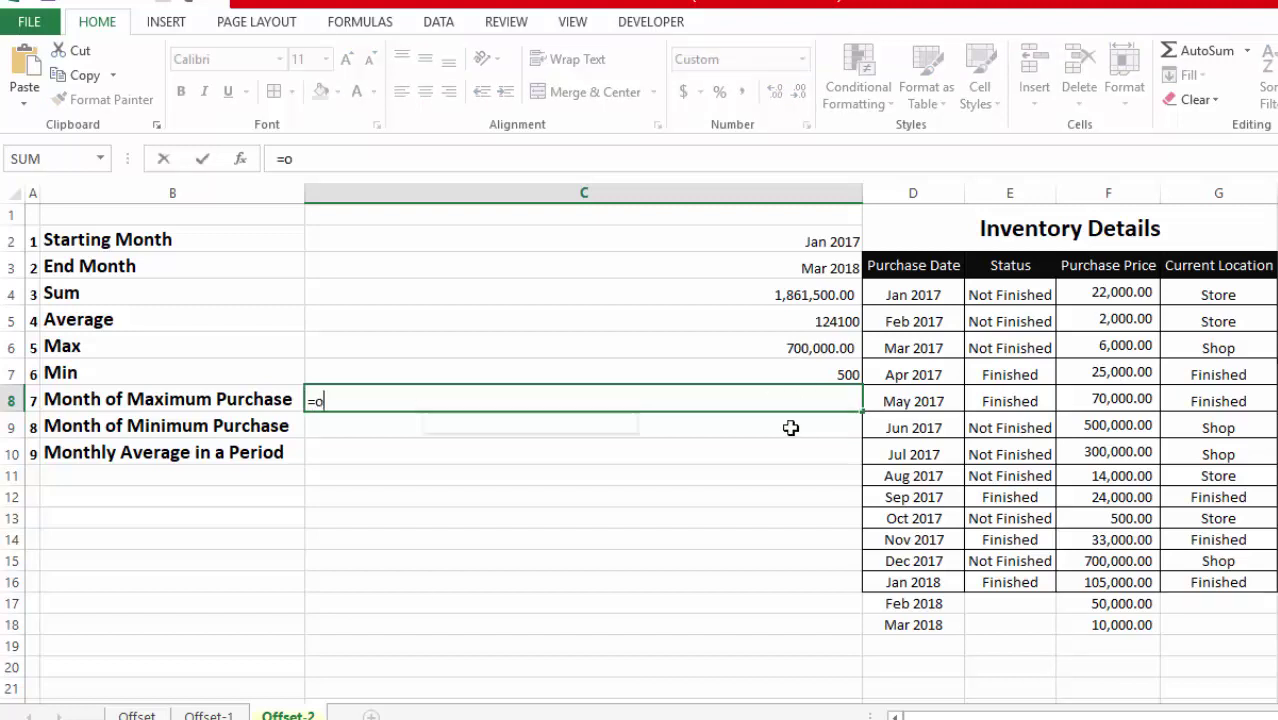
text(ffse)
key(Tab)
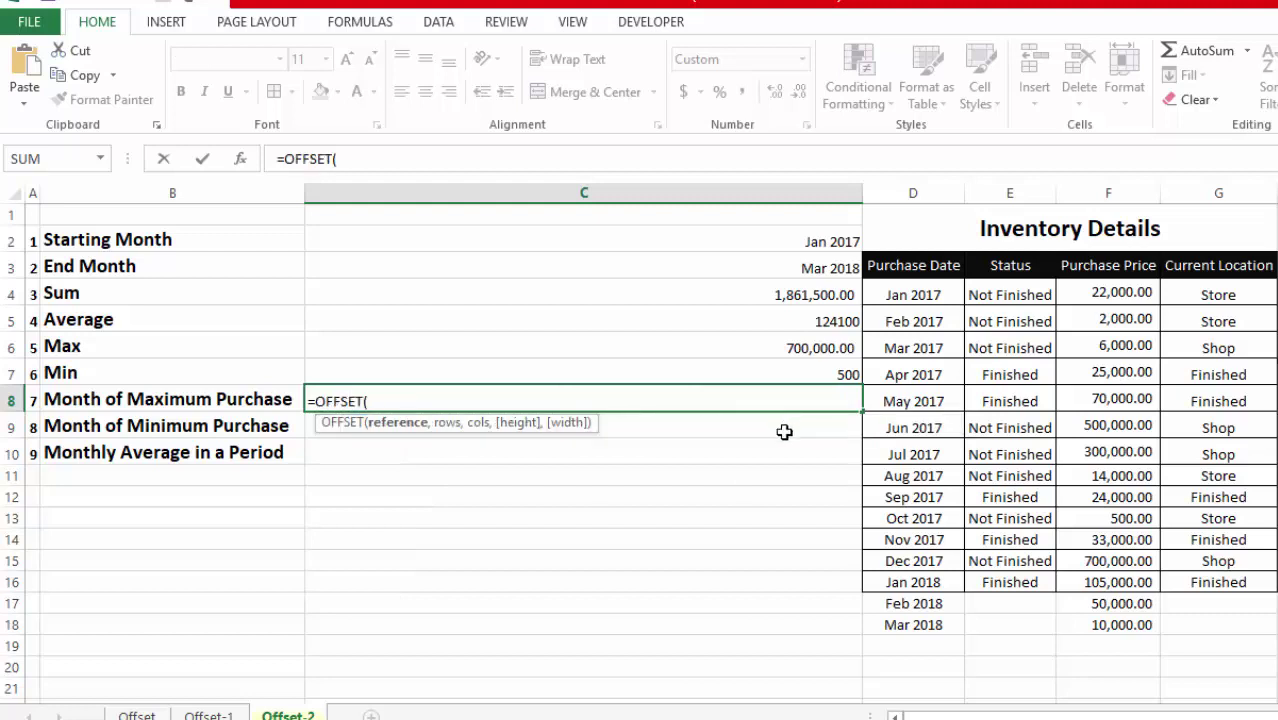
click(1136, 262)
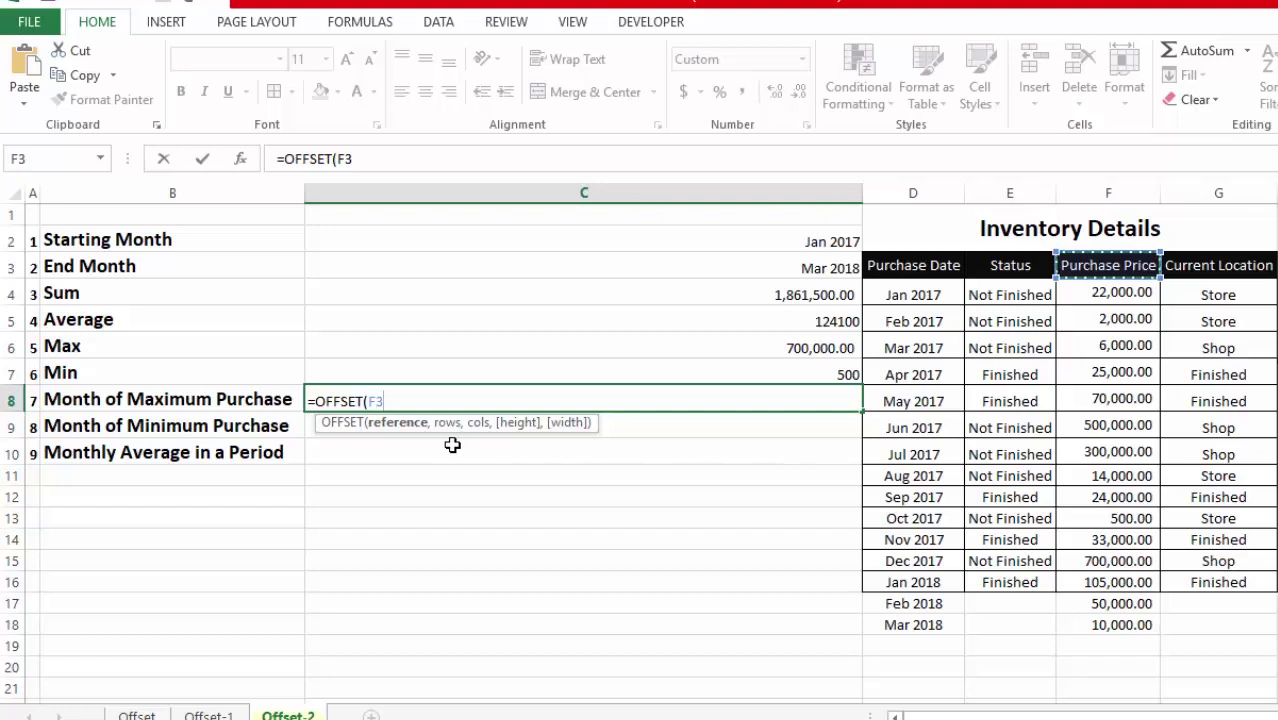
Add MATCH(C6,F4:F50,0) as the rows argument of the OFFSET formula to locate the maximum price by exact match.
text(,)
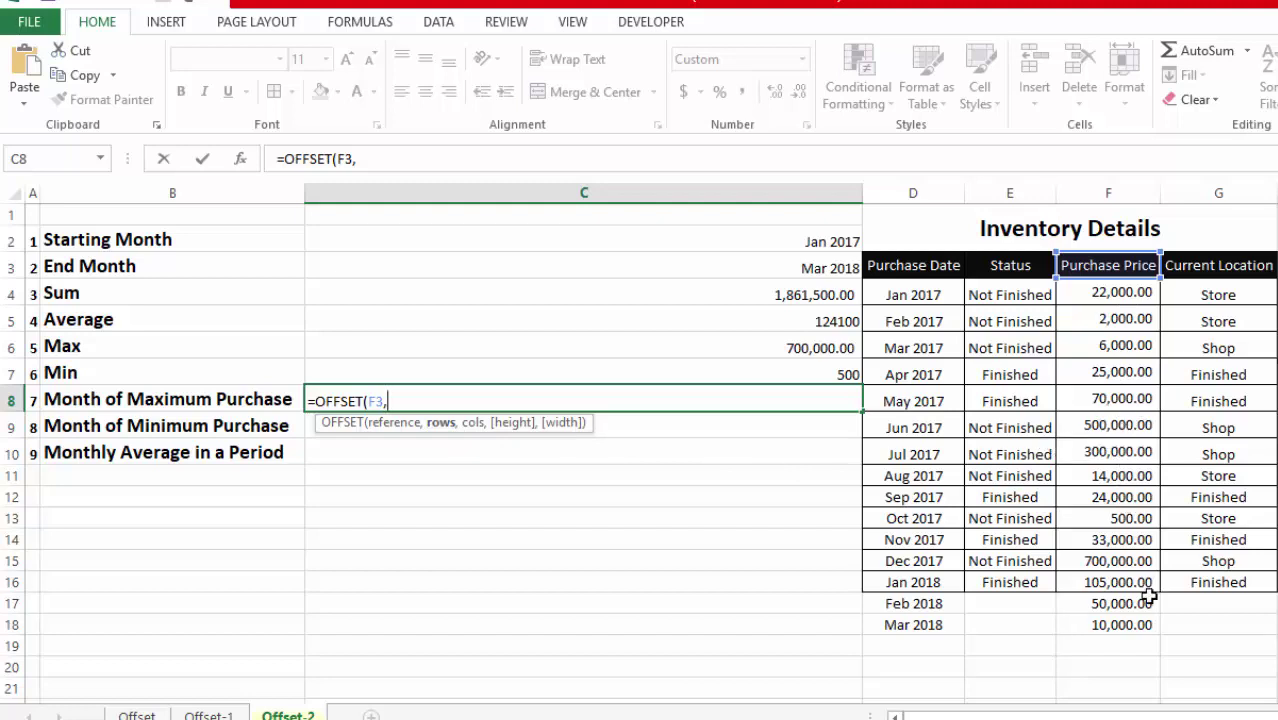
text(match)
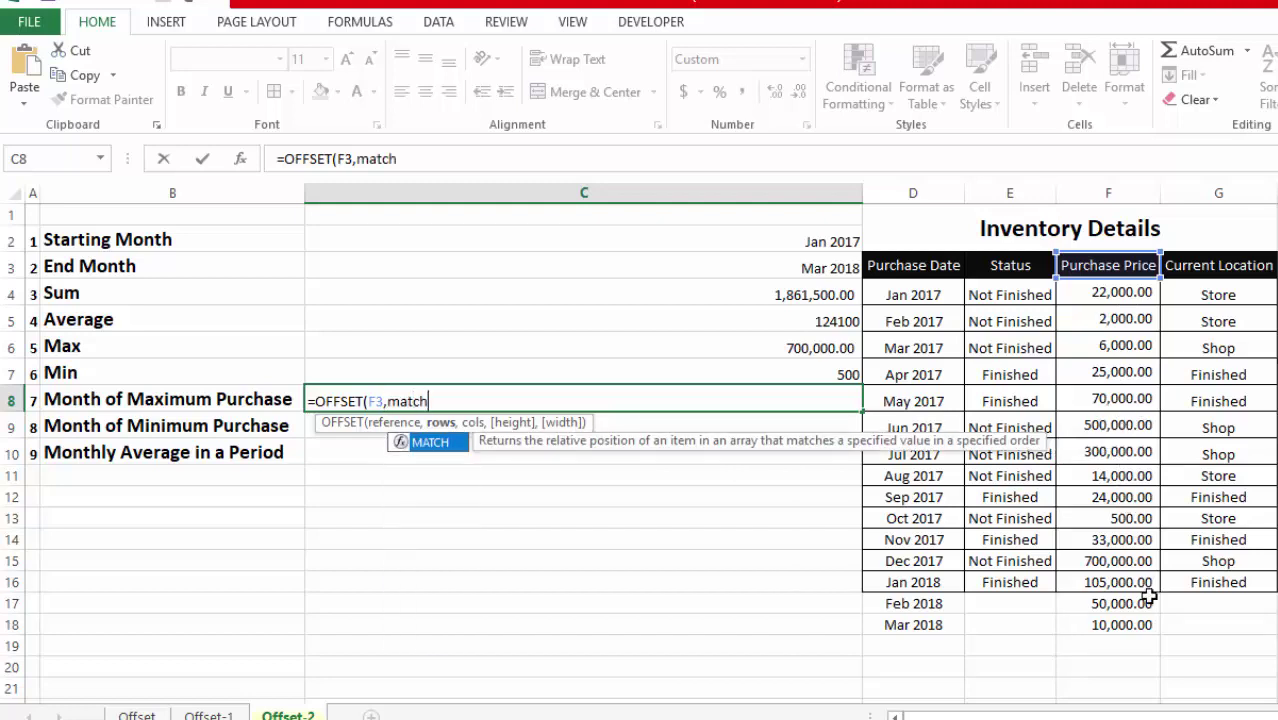
key(Tab)
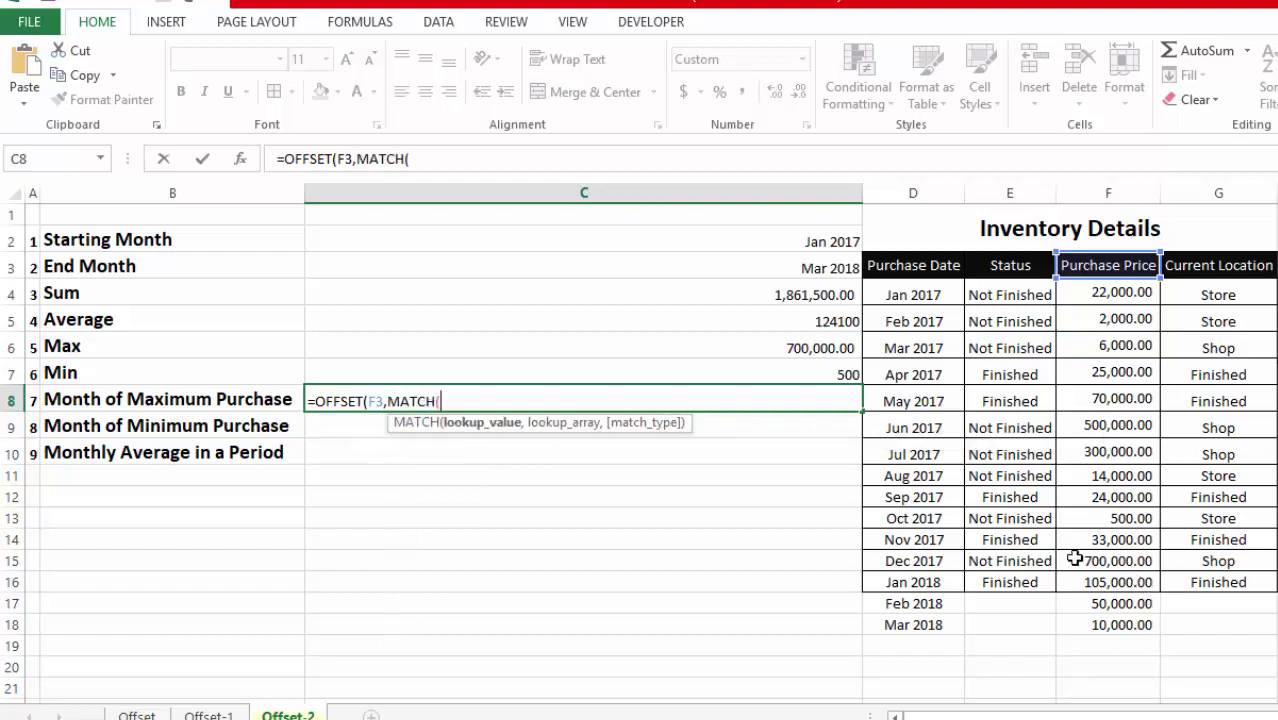
click(822, 348)
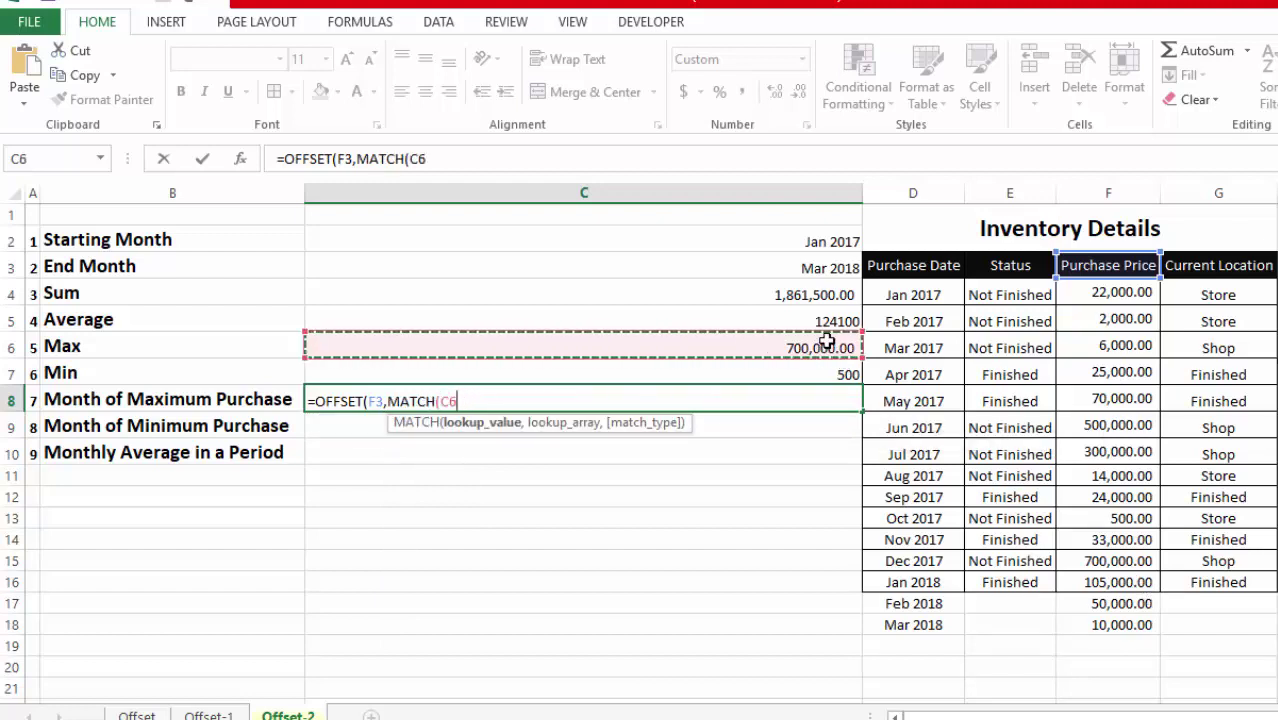
text(,)
drag(1120, 292, 1098, 633)
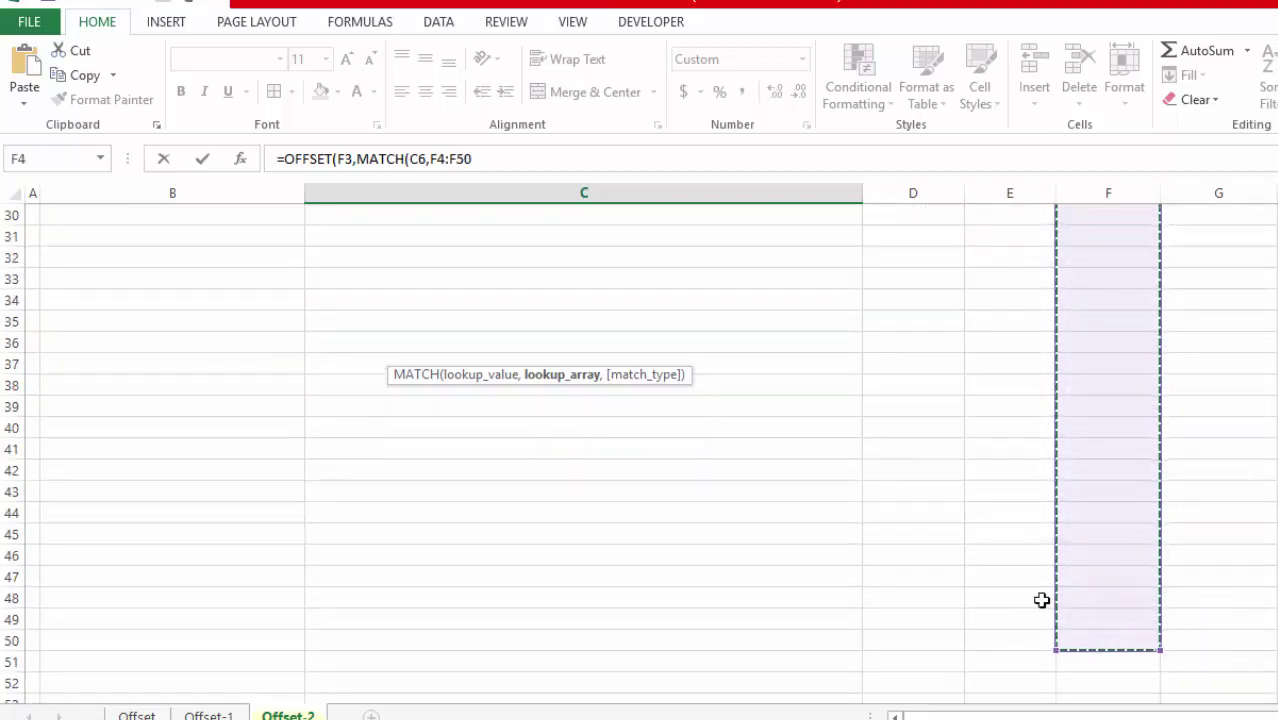
text(,)
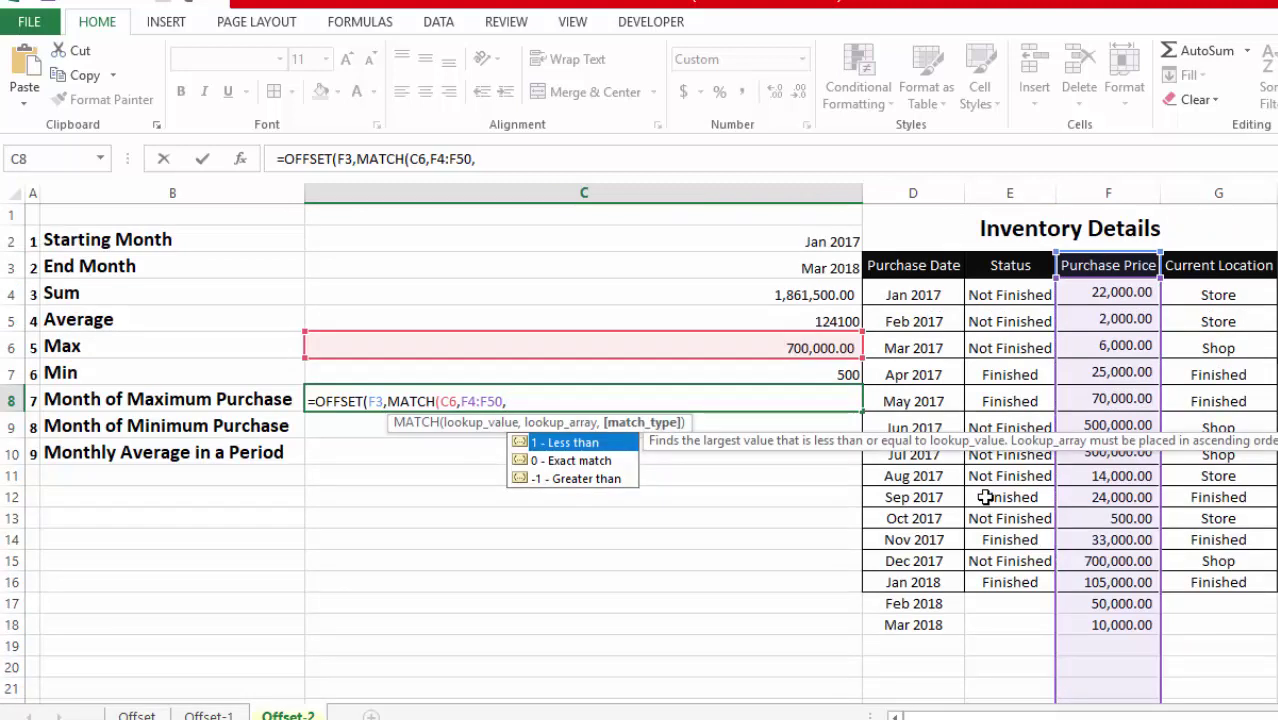
text(0))
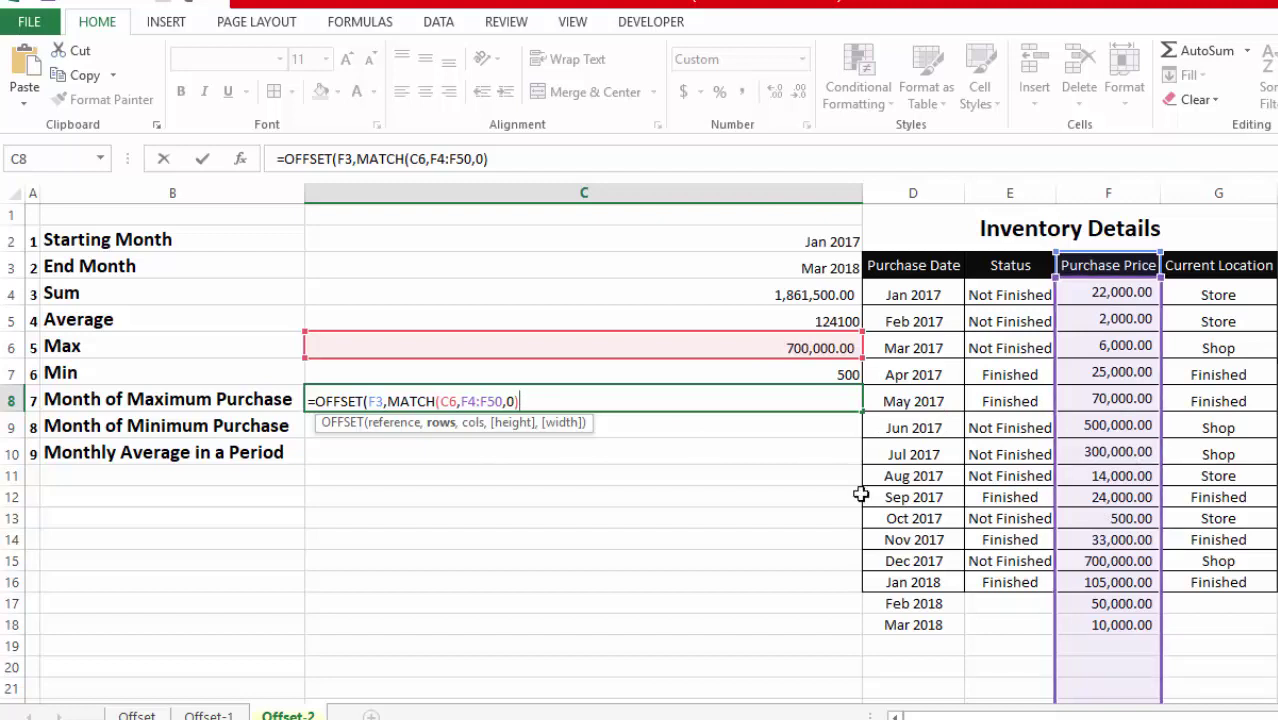
Complete the C8 formula with a column offset of -2 and check the returned month against the highest-priced row of the table.
text(,)
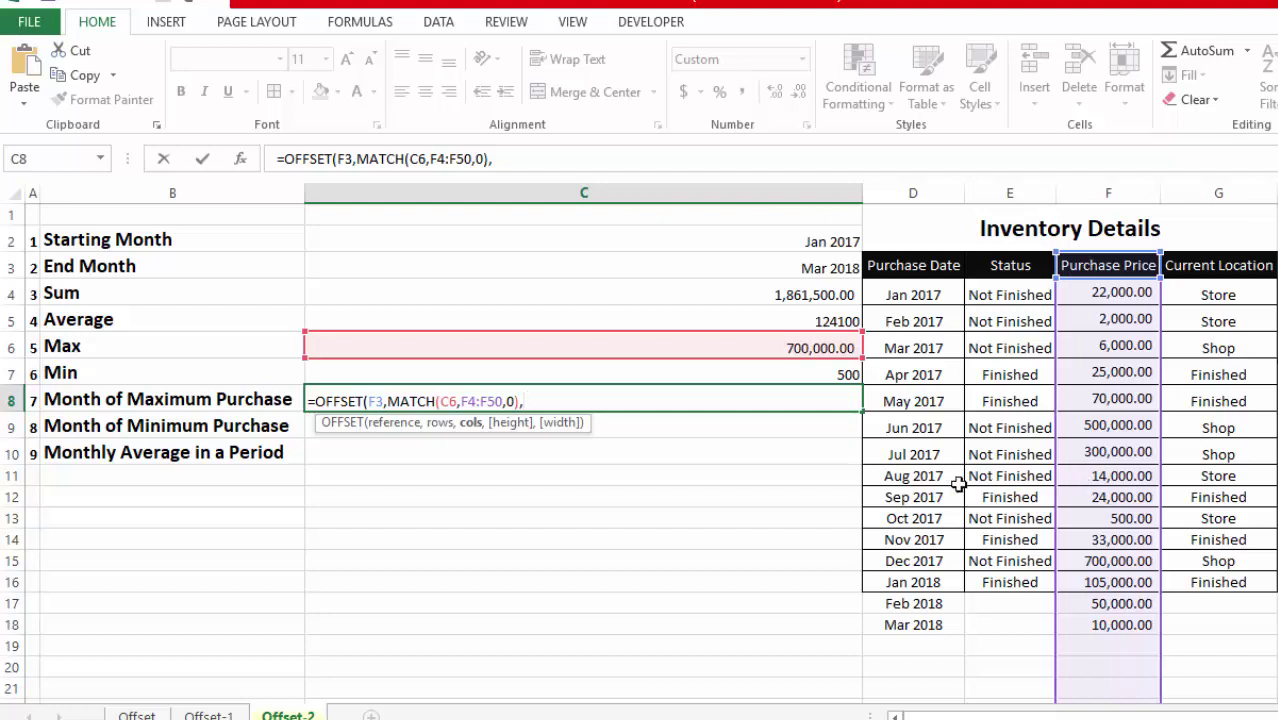
text(-)
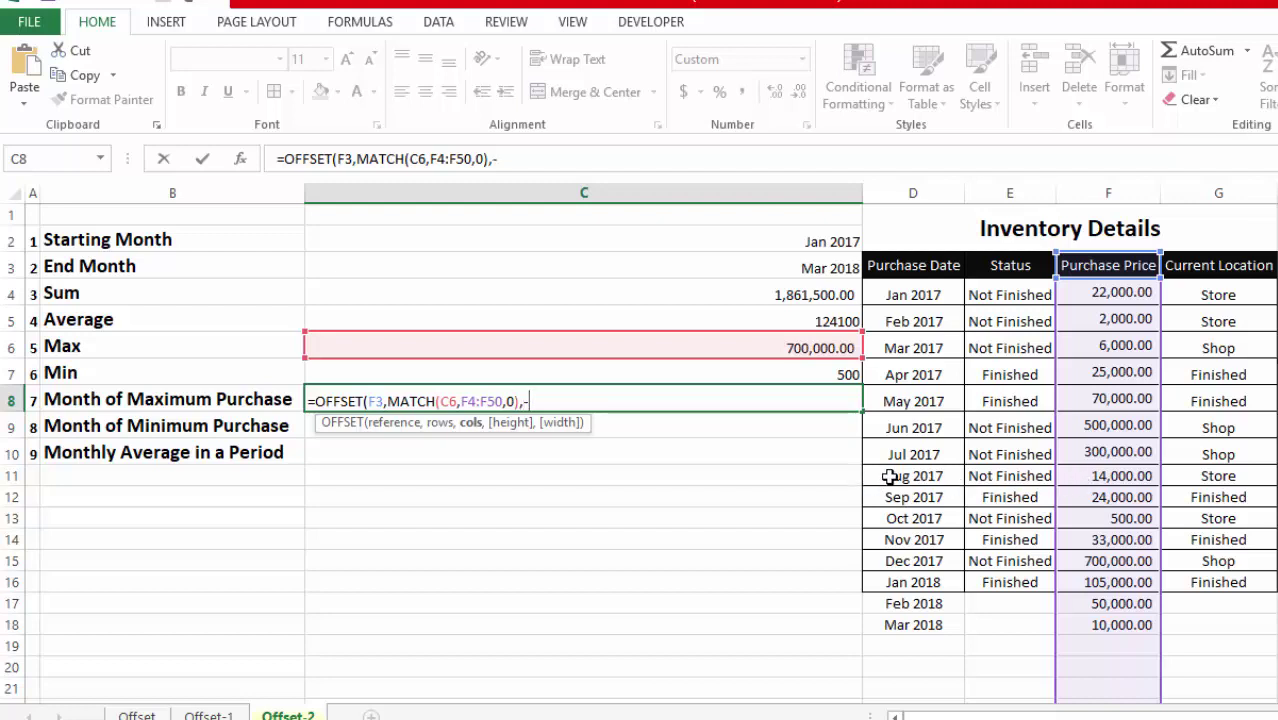
text(2)
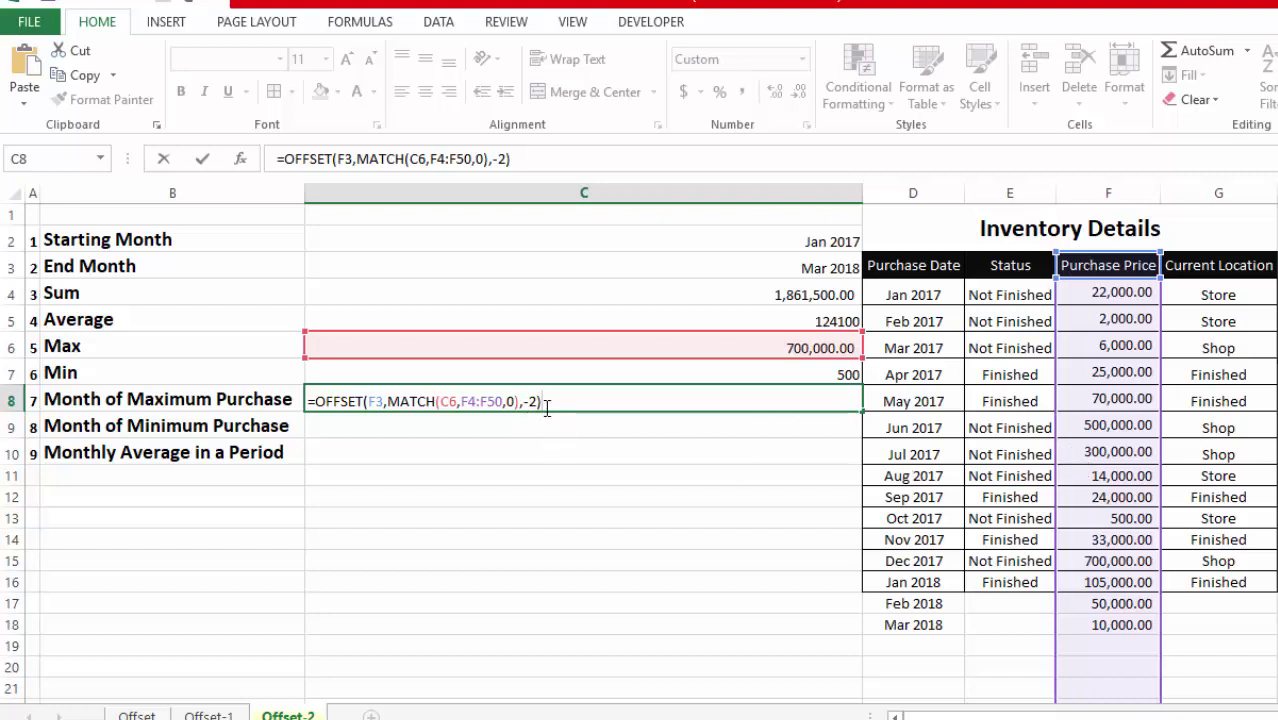
key(Return)
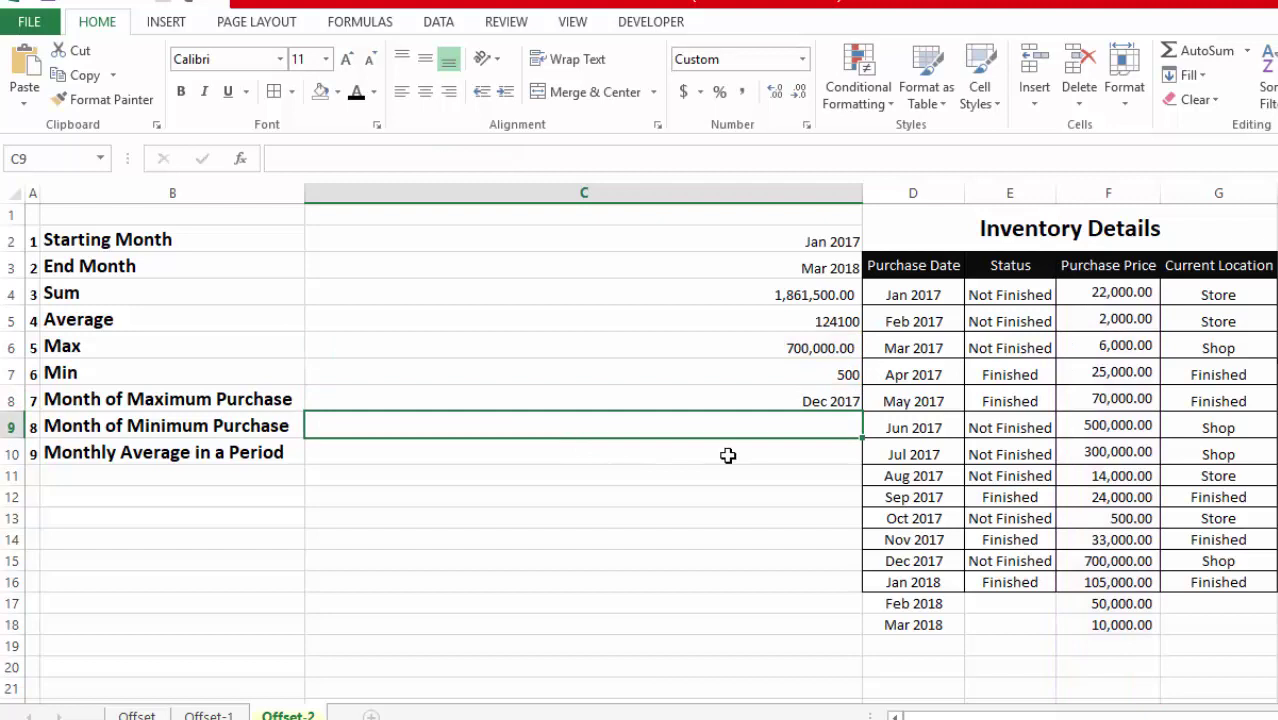
click(830, 404)
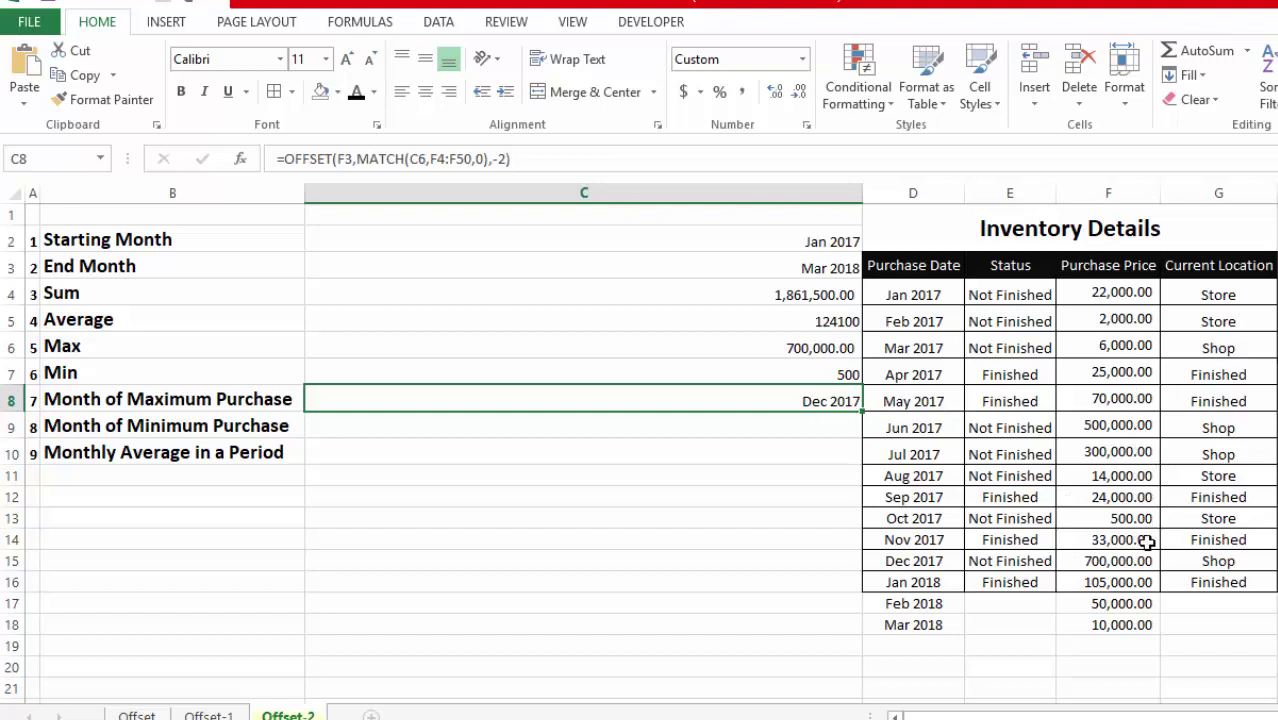
drag(1137, 557, 935, 561)
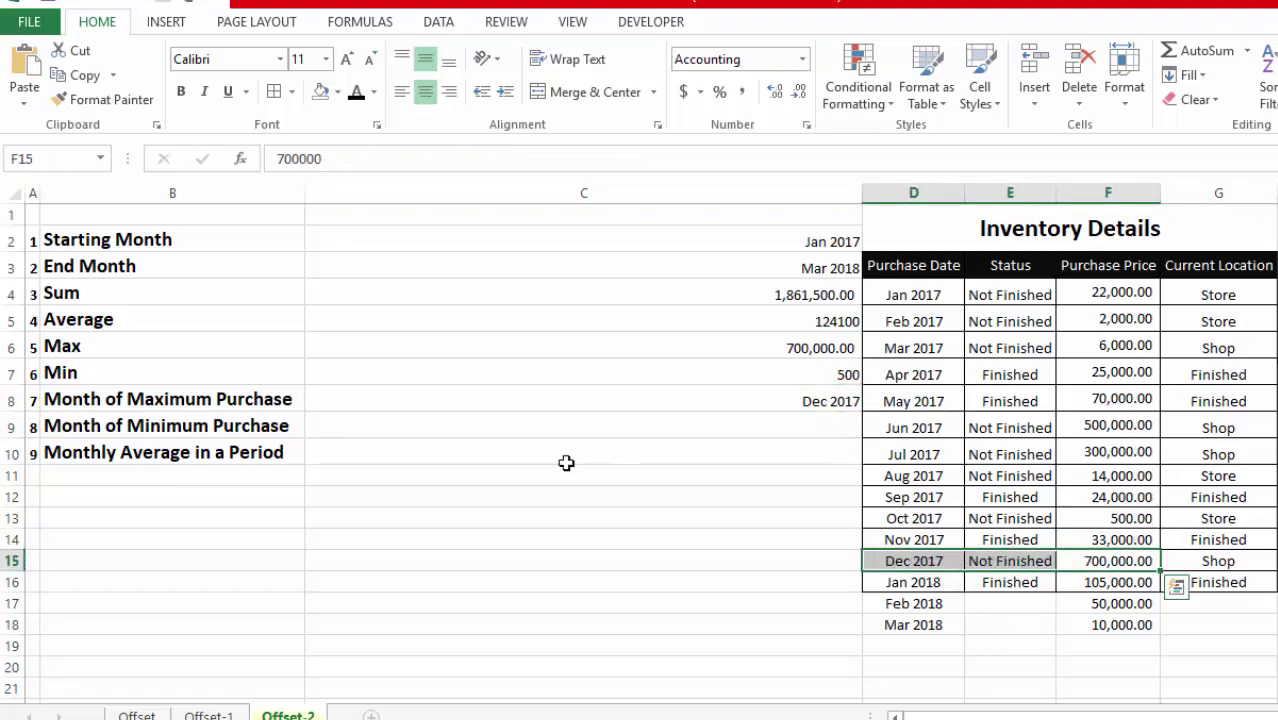
Copy the full formula text from the Month of Maximum Purchase cell C8, leaving that cell unedited.
click(243, 429)
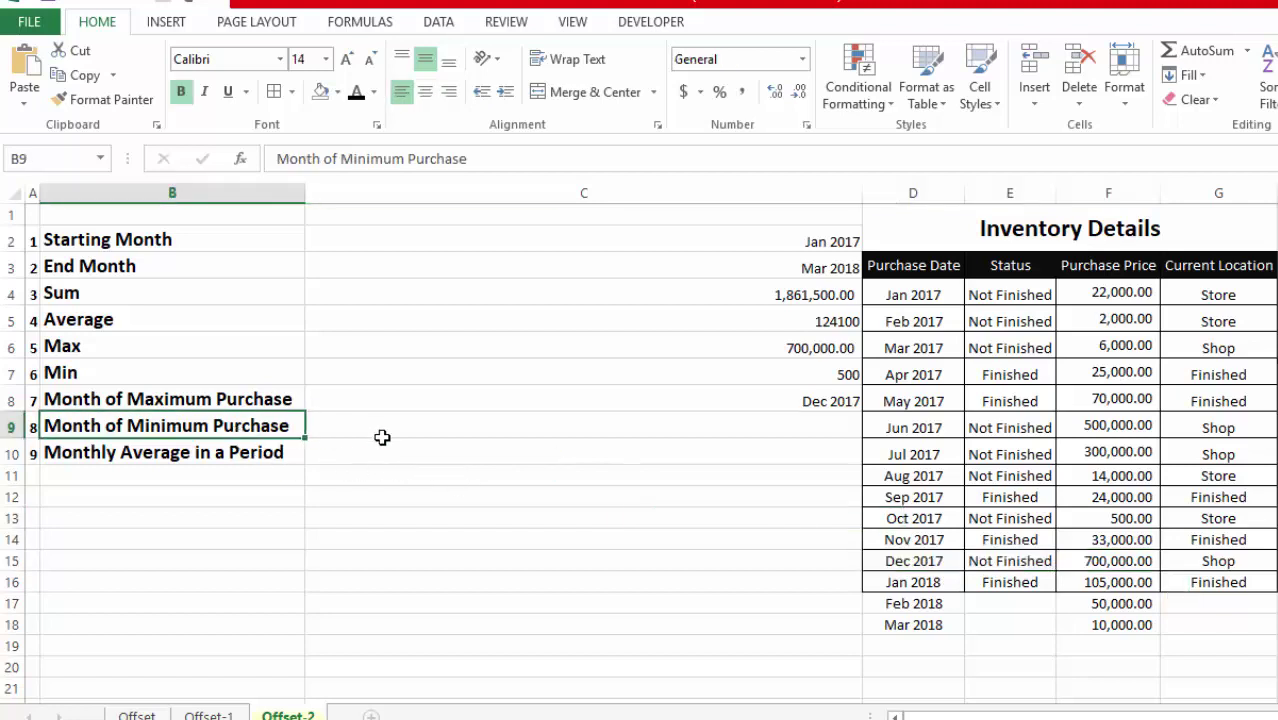
click(840, 373)
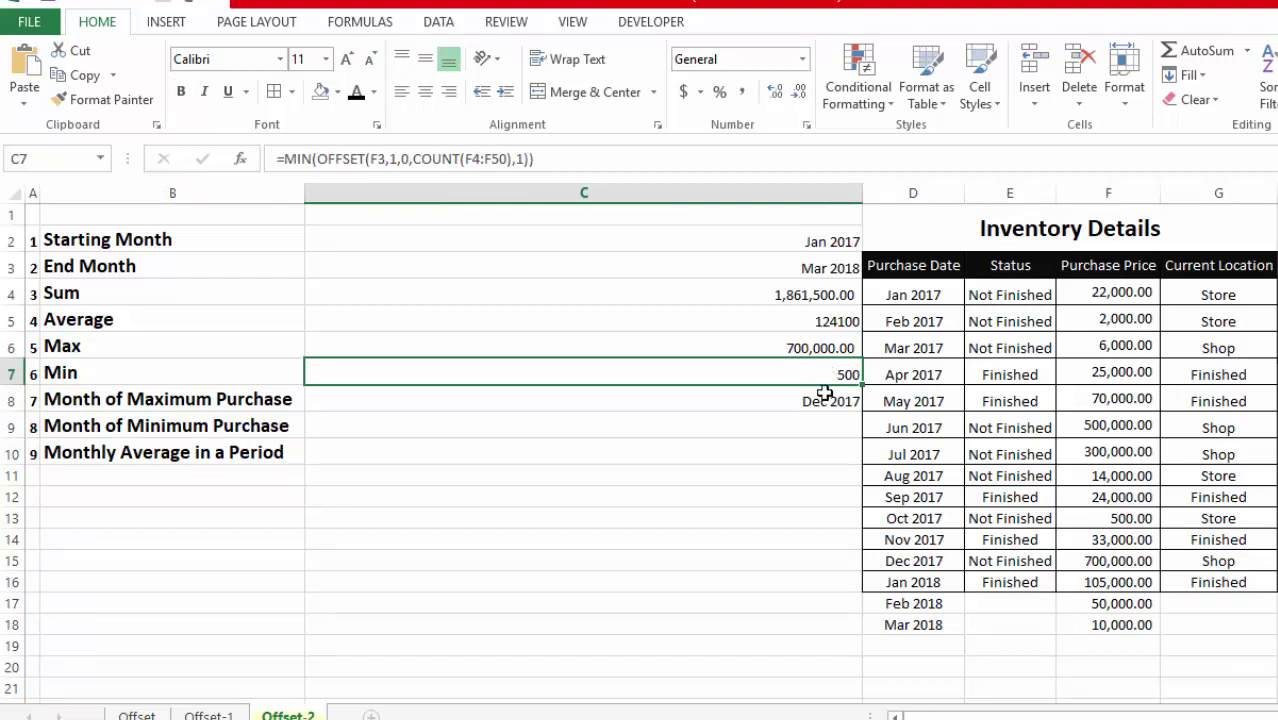
click(793, 403)
double_click(793, 403)
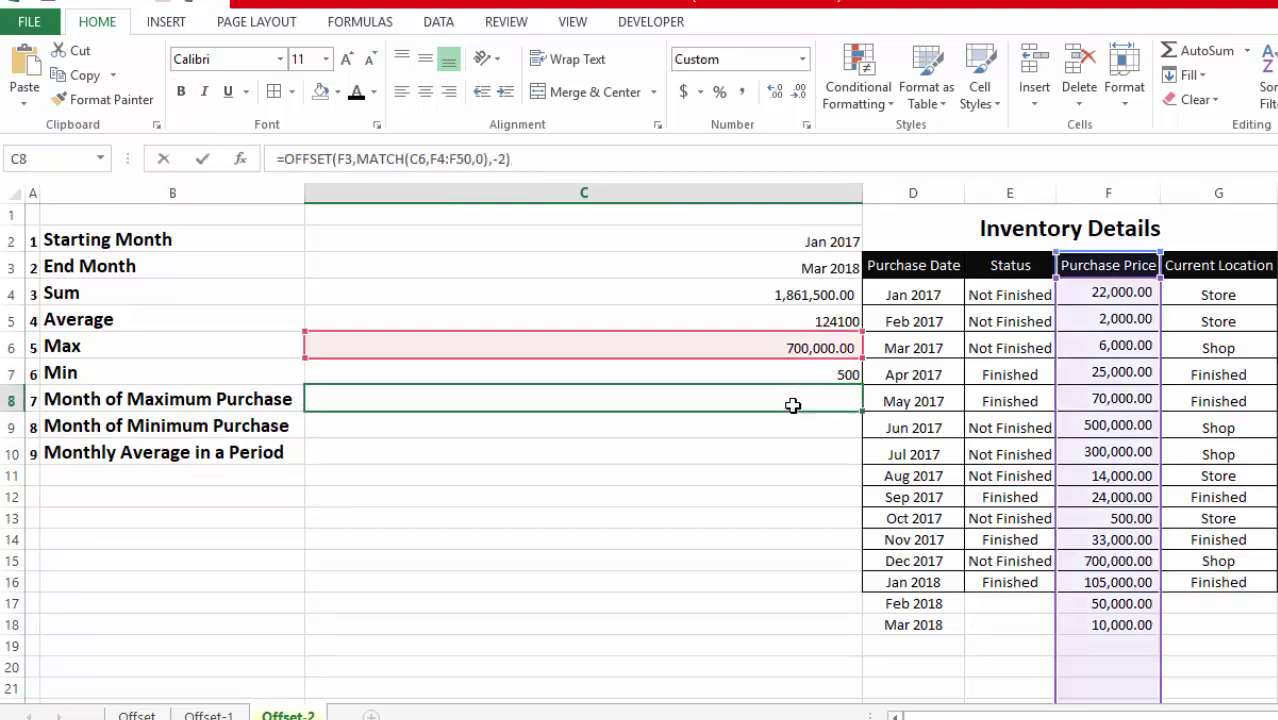
drag(737, 400, 257, 393)
key(ctrl+c)
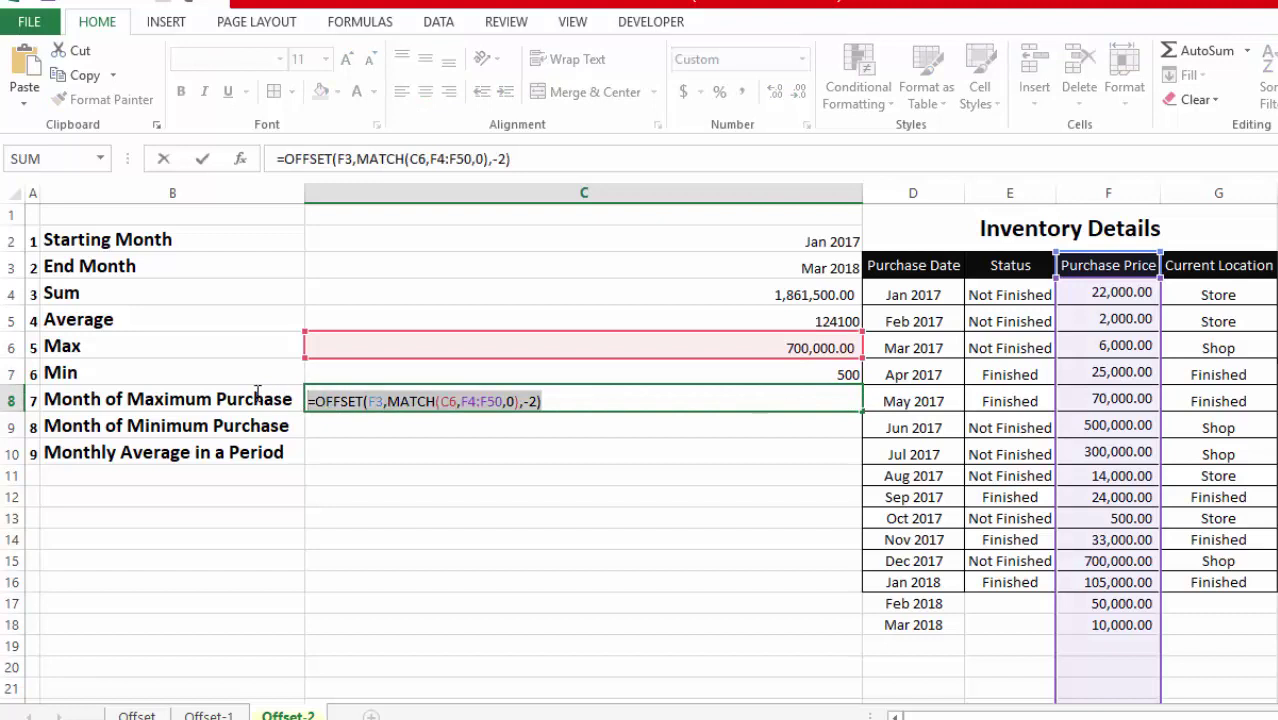
key(Escape)
Paste the copied formula into the Month of Minimum Purchase cell C9 and change its MATCH lookup value to the Min cell C7.
click(420, 427)
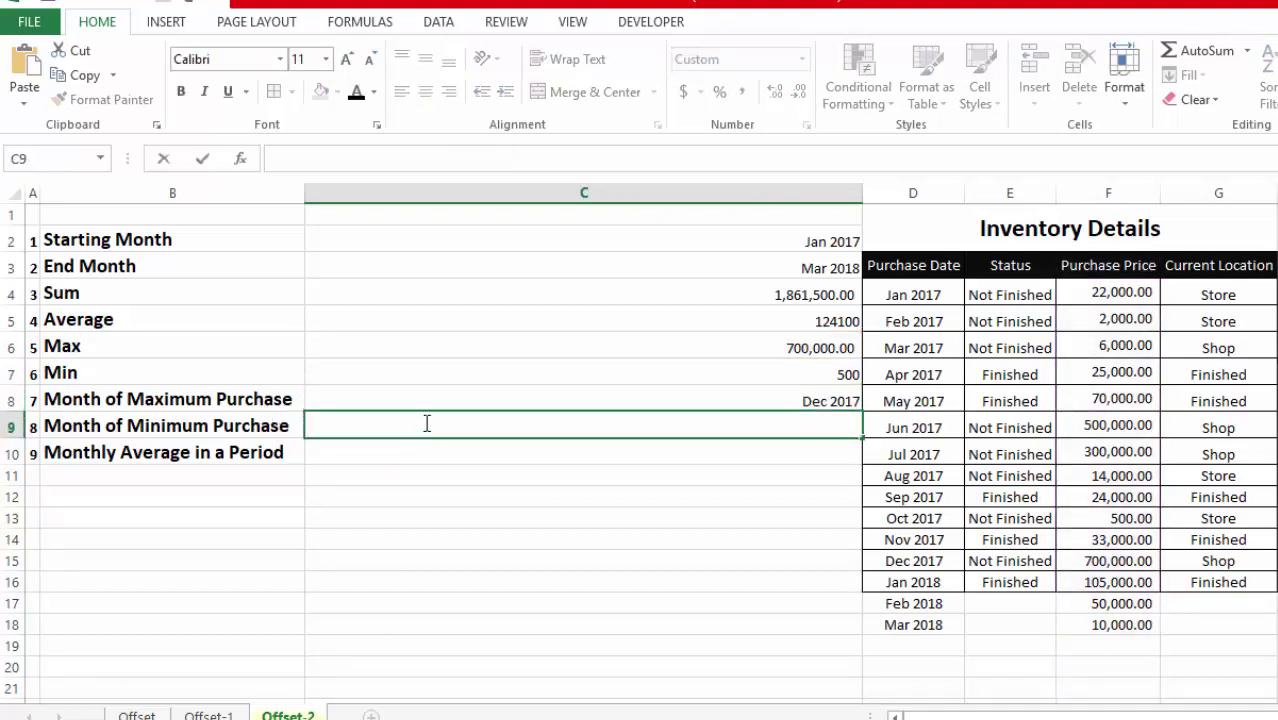
key(ctrl+v)
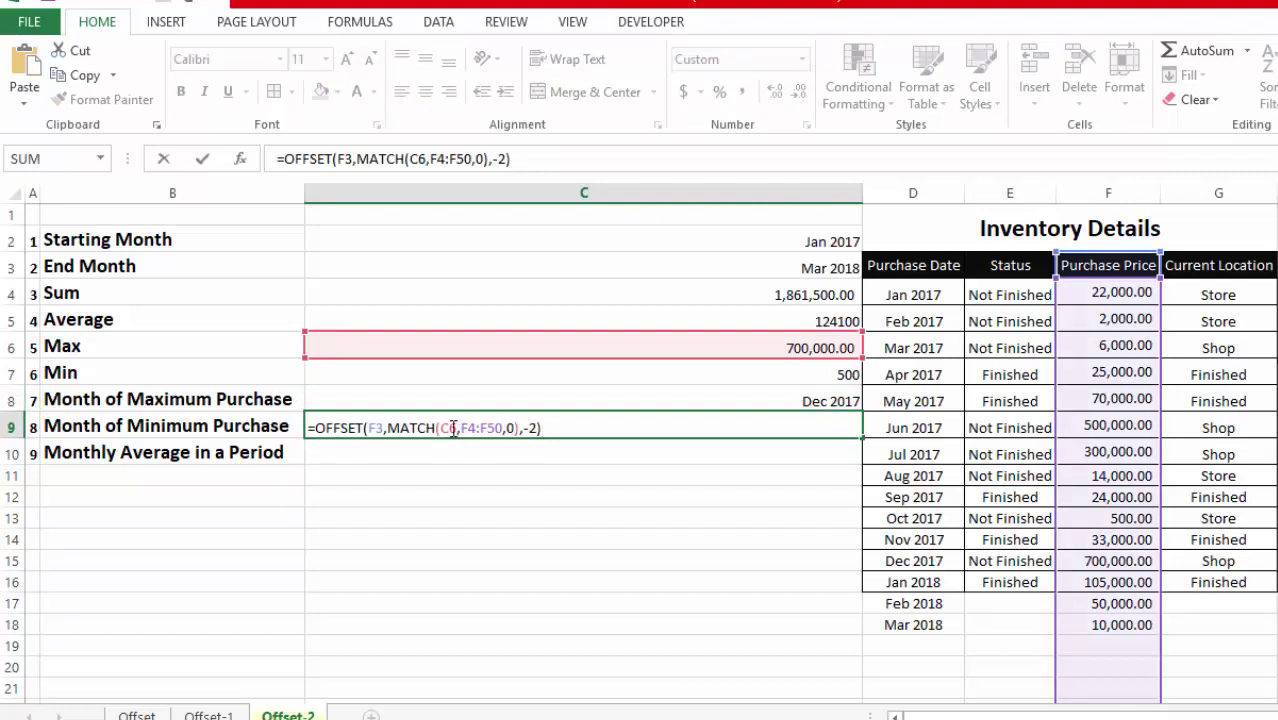
click(461, 425)
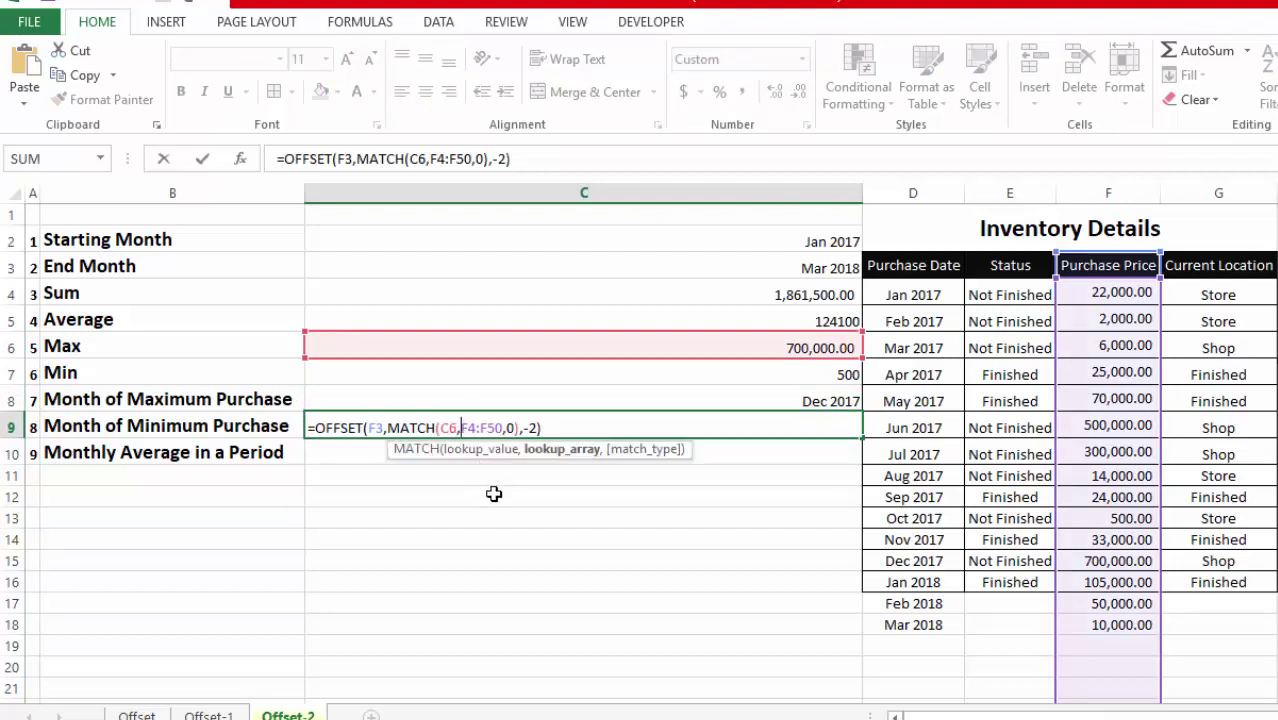
key(Left)
key(BackSpace)
key(BackSpace)
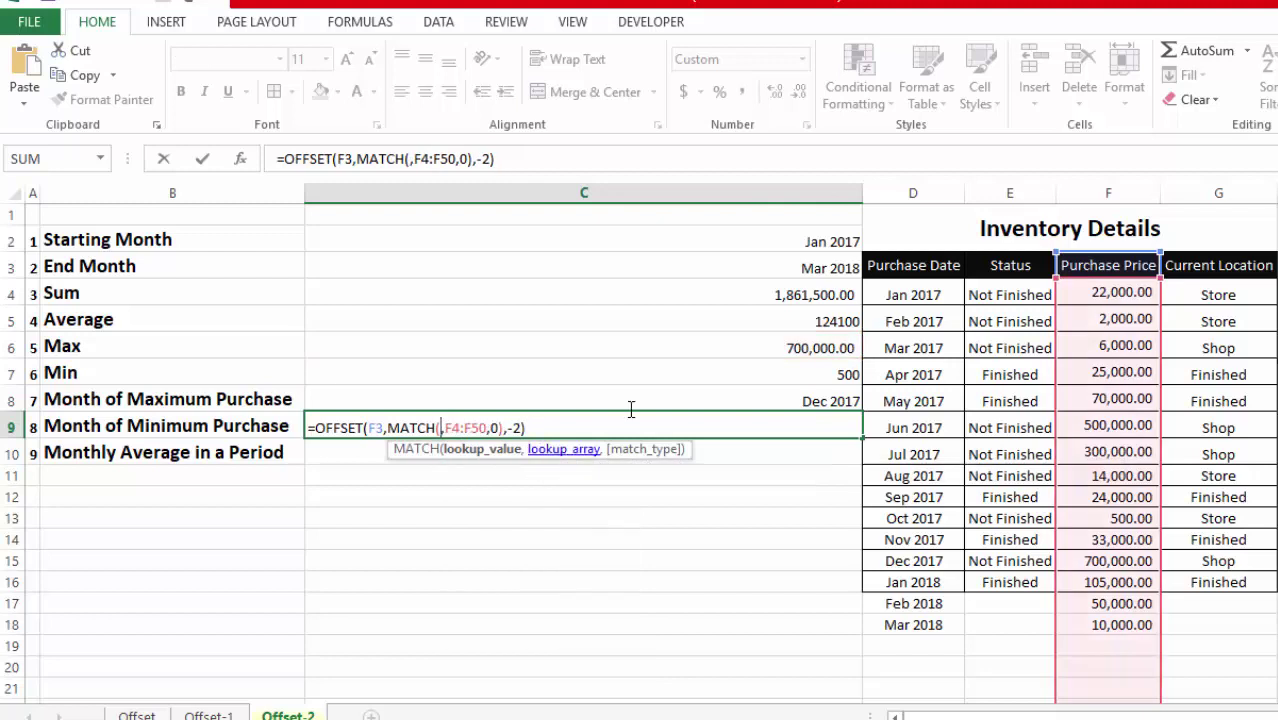
click(818, 370)
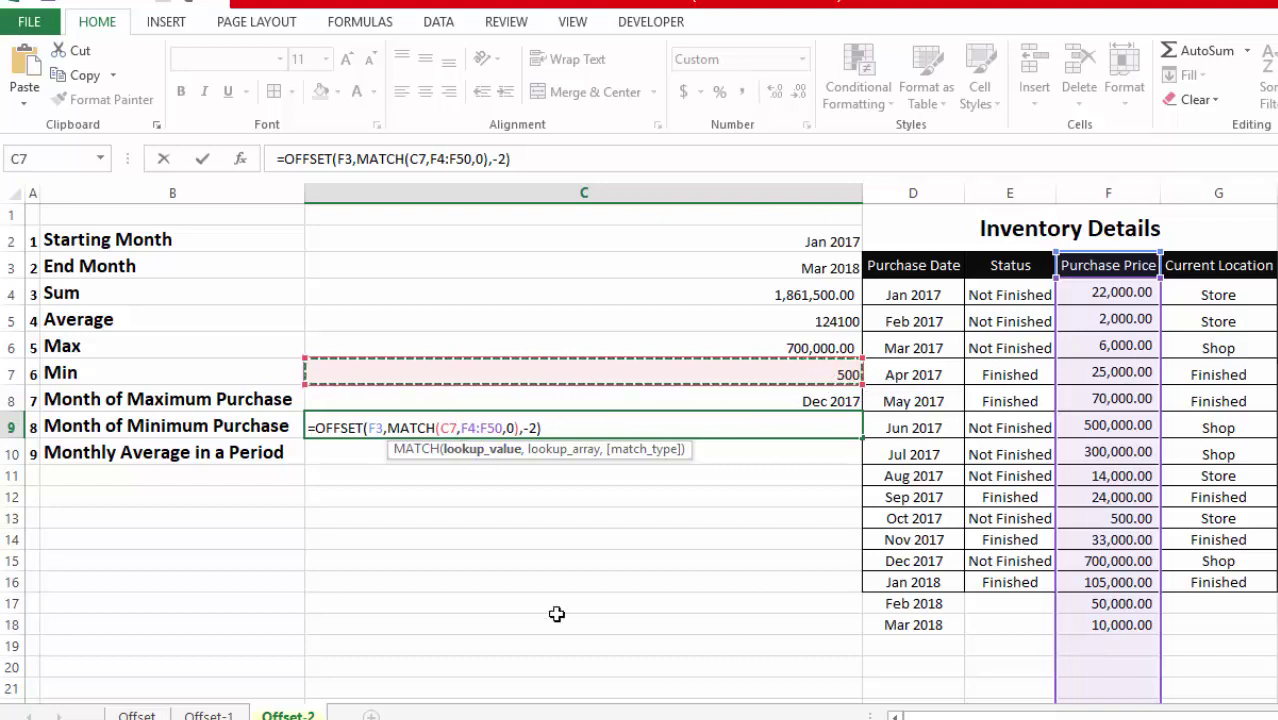
key(Return)
Check the month returned in C9 against the Min value and the lowest-priced row of the inventory table.
click(836, 428)
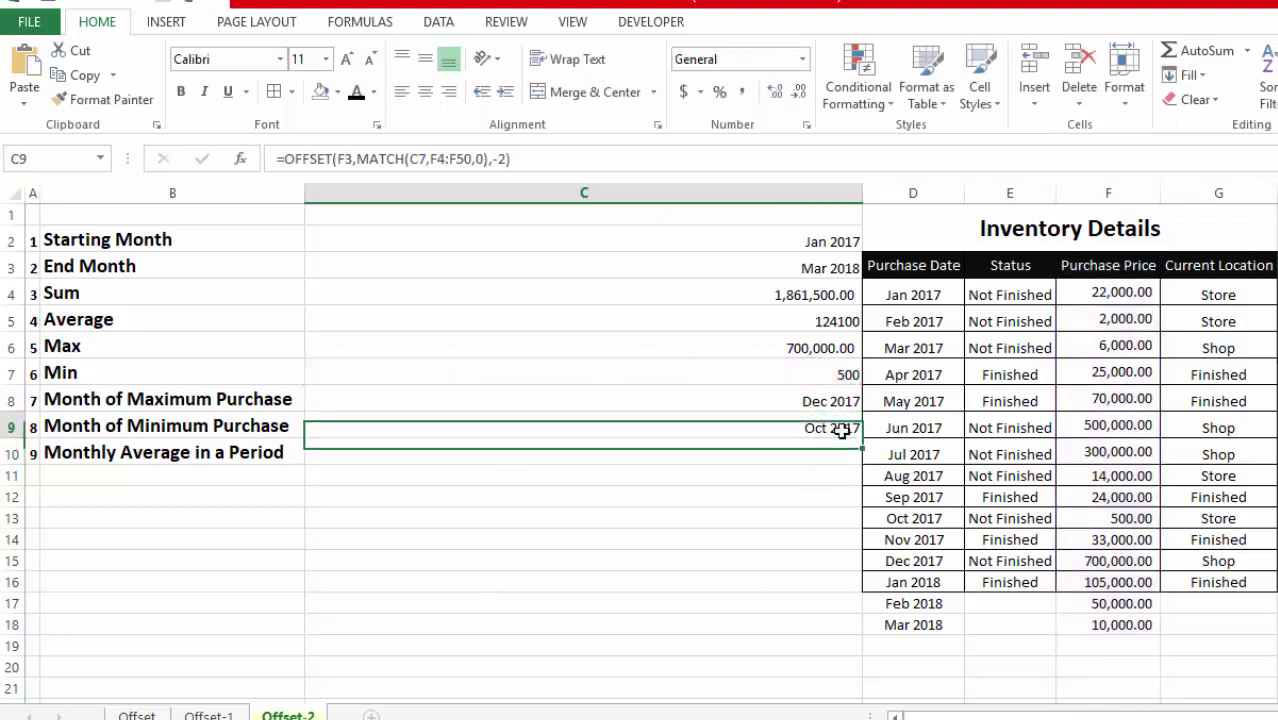
click(845, 378)
click(816, 427)
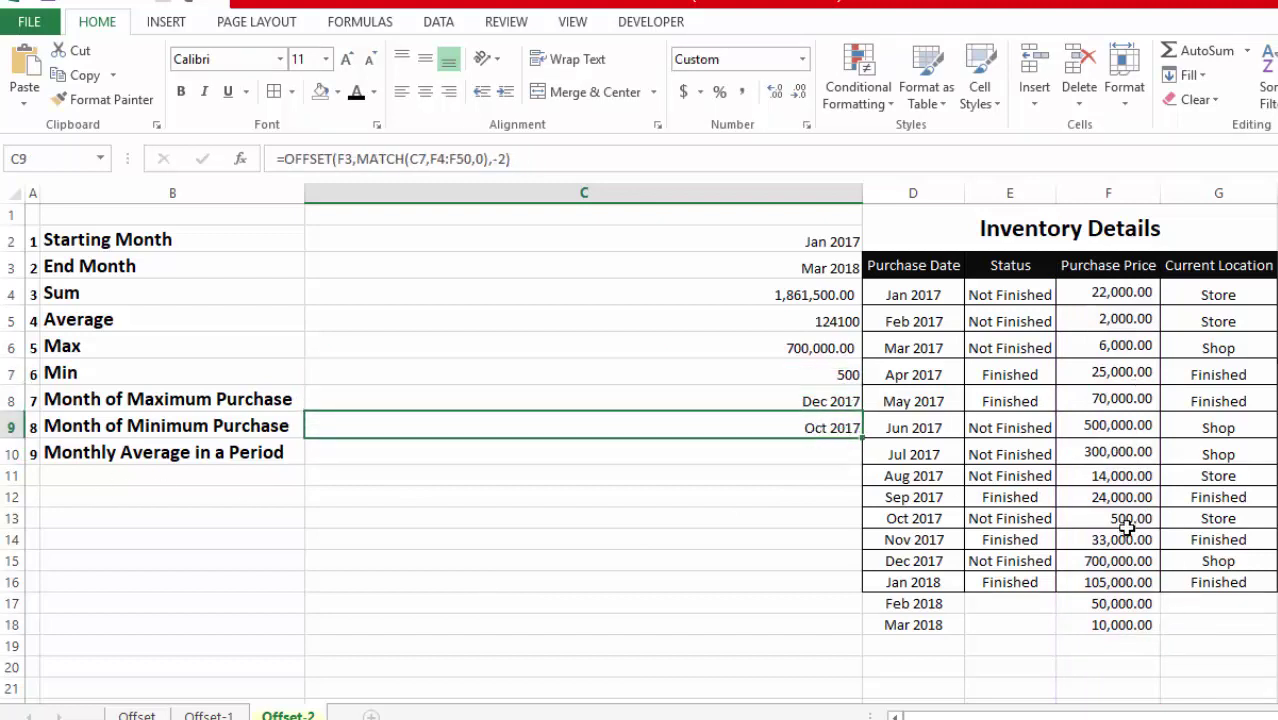
drag(1128, 527, 903, 520)
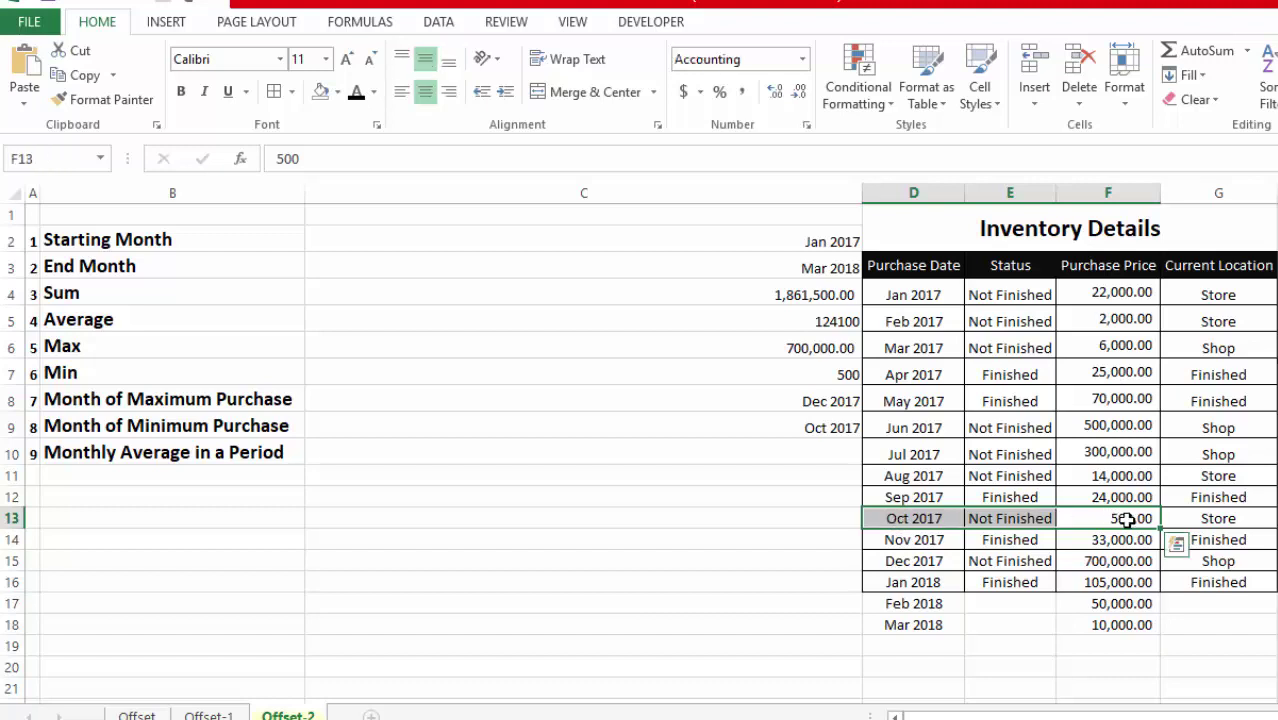
drag(1127, 519, 899, 520)
click(843, 425)
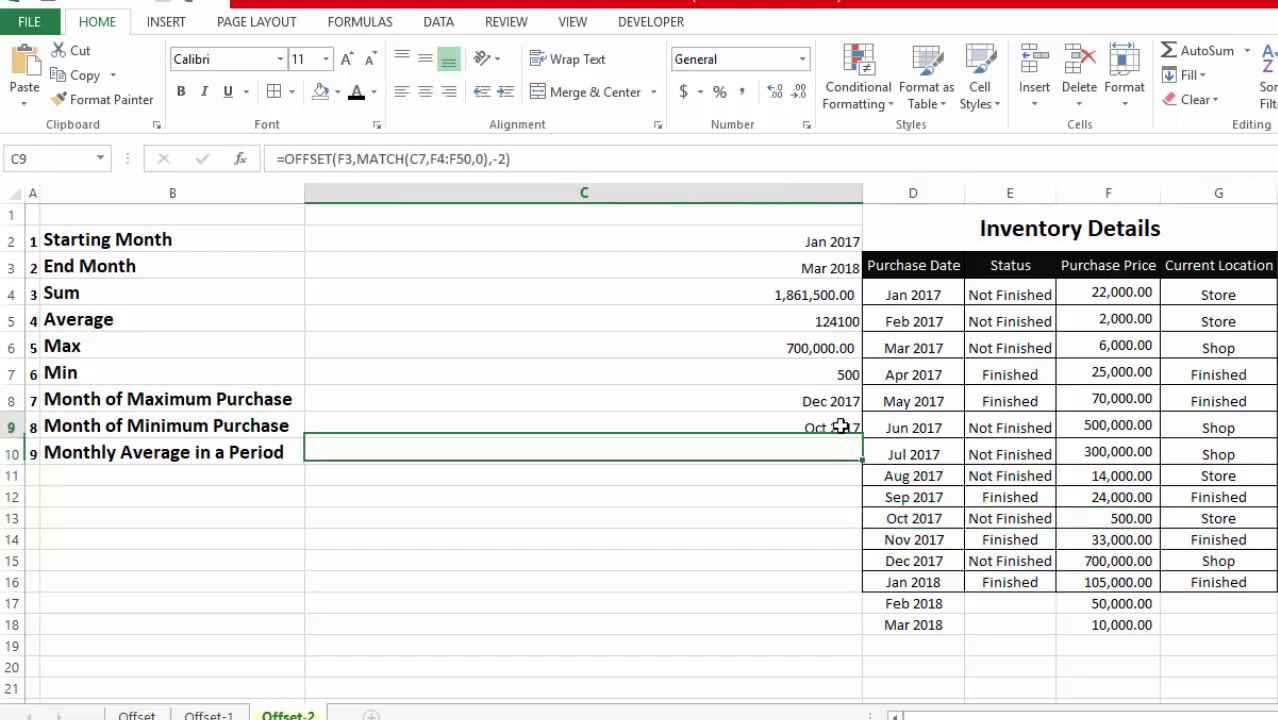
shift+click(845, 402)
key(Down)
key(Down)
key(Down)
key(Down)
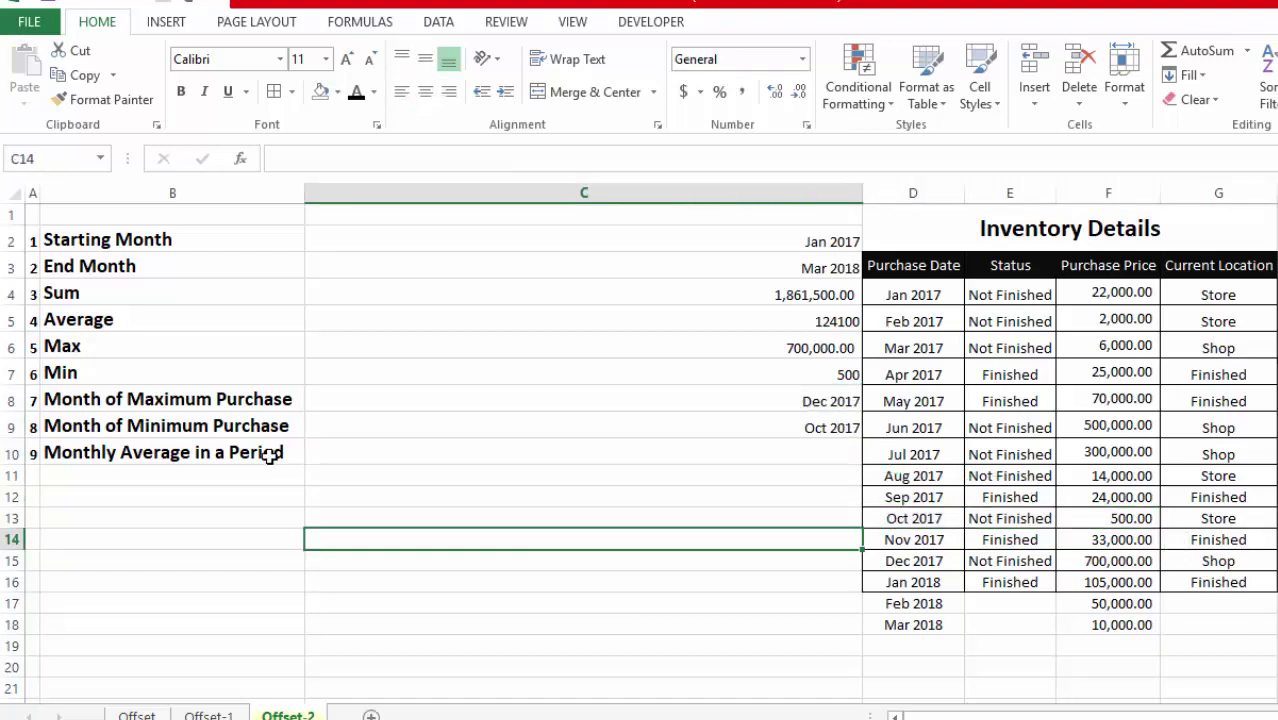
Examine the Monthly Average in a Period label and the Purchase Price cells for Jan 2017 through Dec 2017.
click(269, 455)
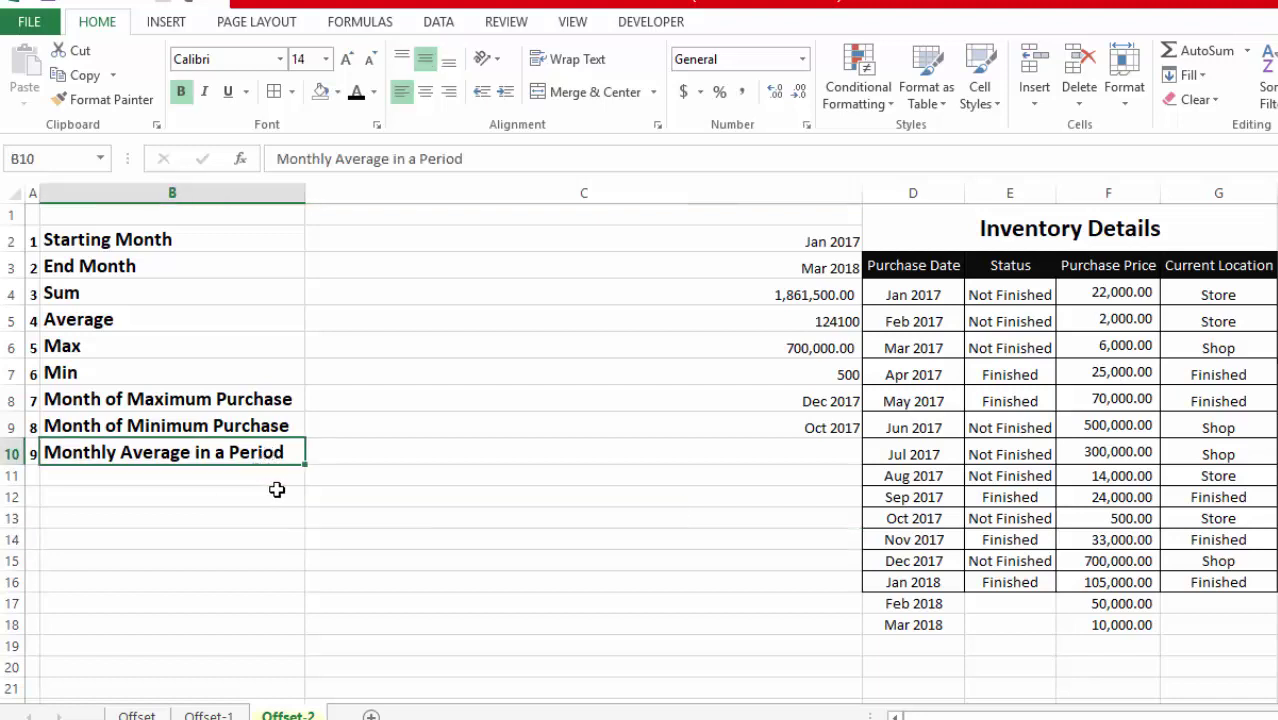
click(325, 480)
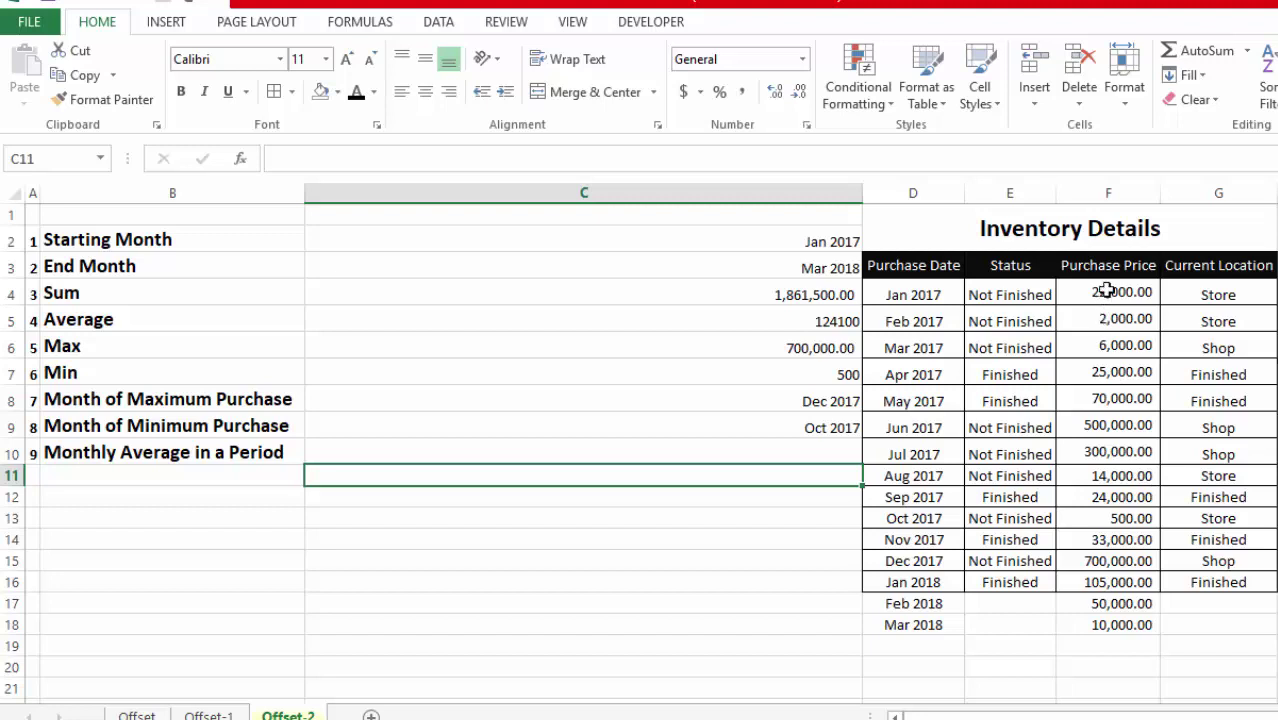
drag(1107, 290, 1098, 565)
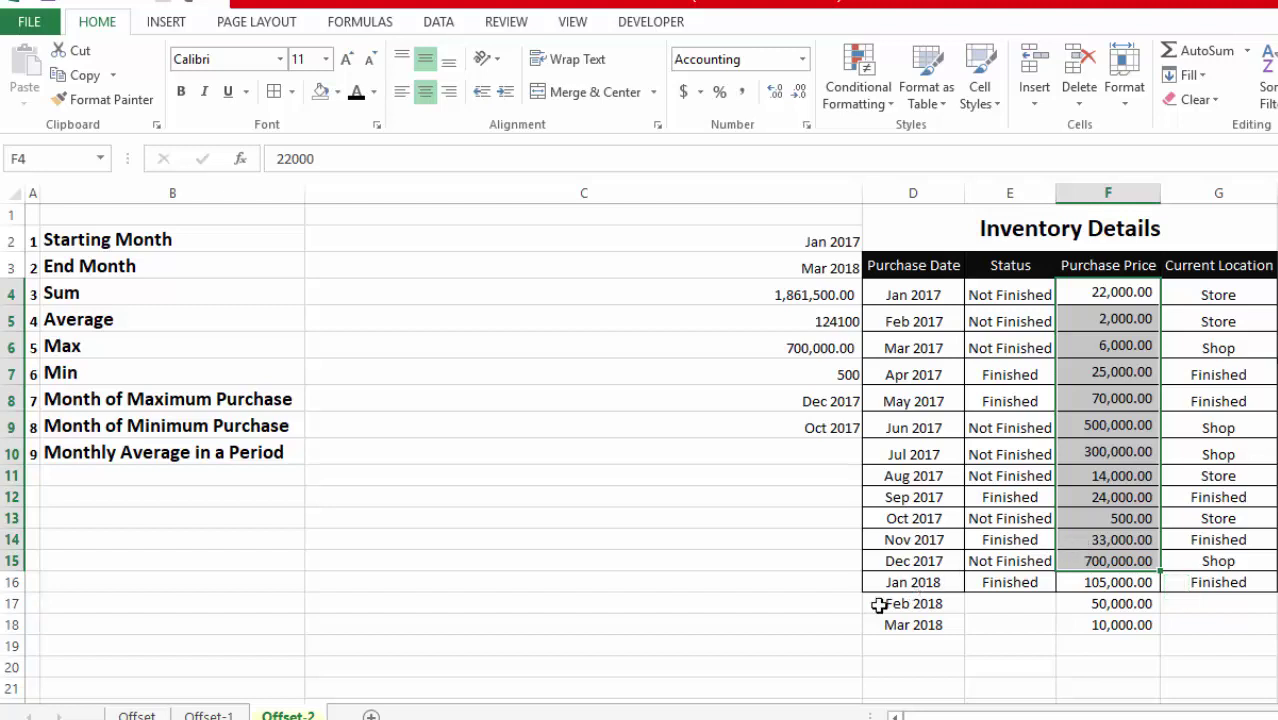
Add a List data validation to cell B12 using the Purchase Date range D4:D18 as its source.
click(245, 501)
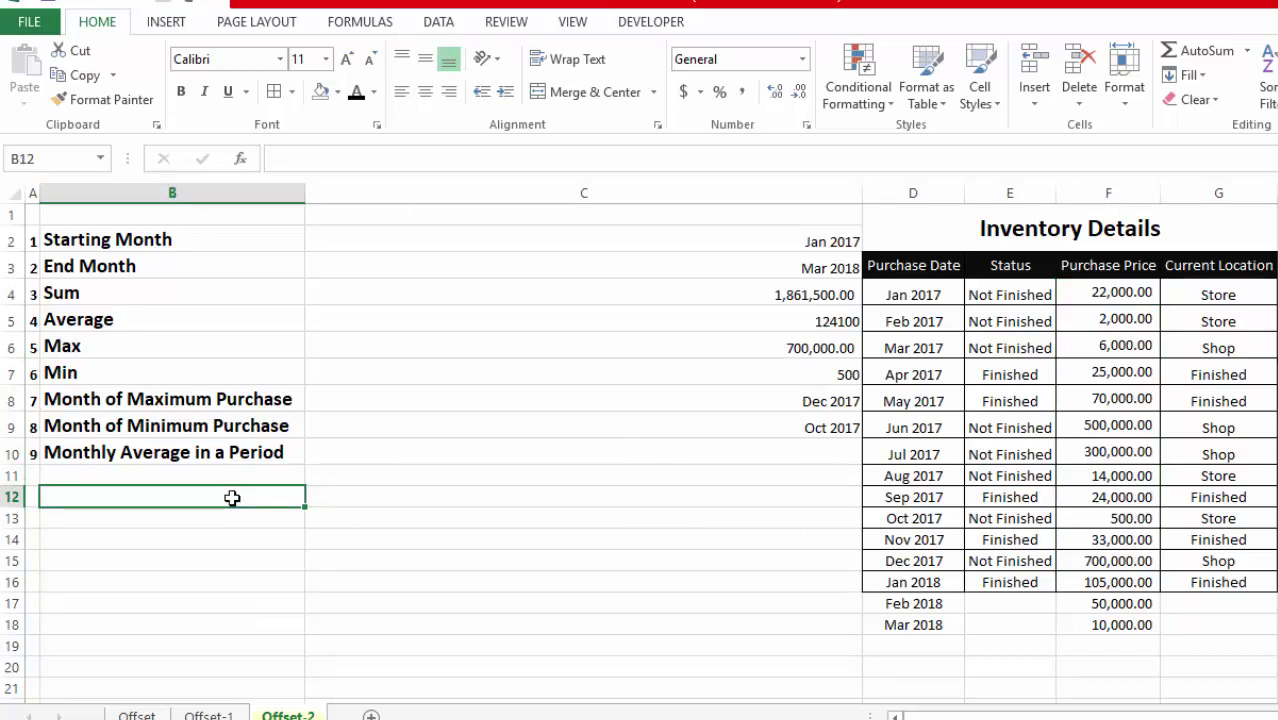
click(438, 21)
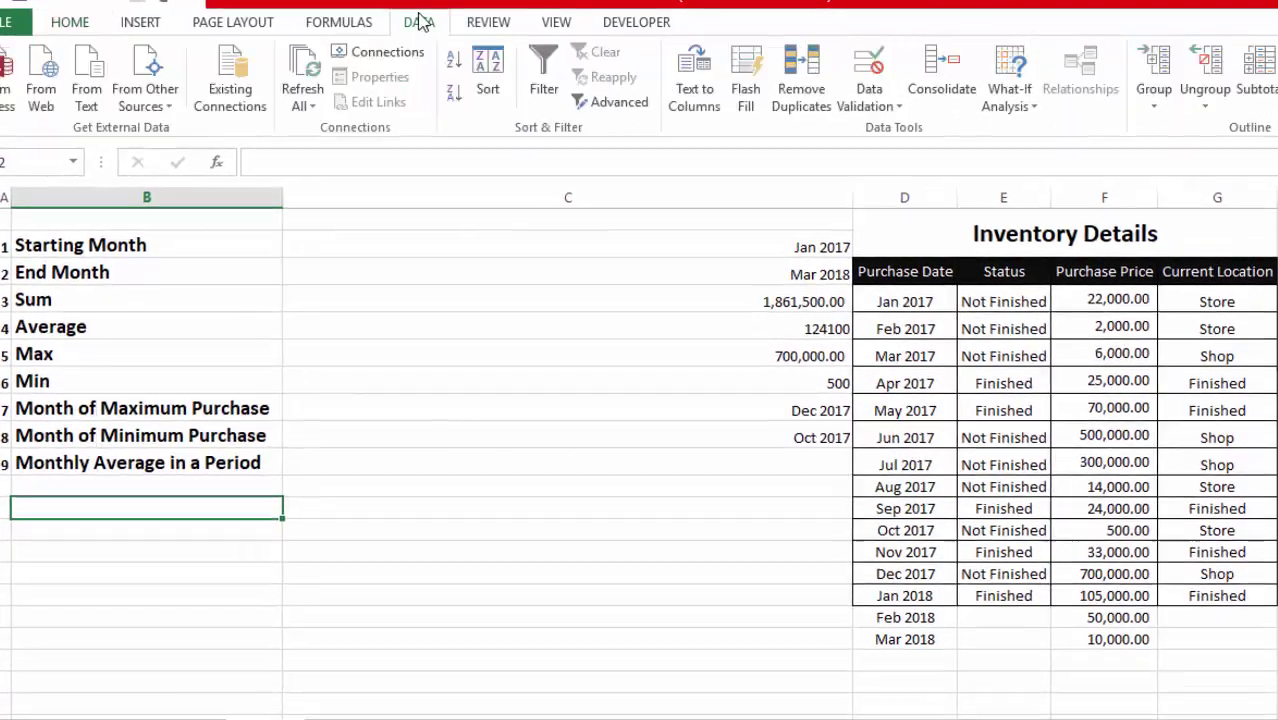
click(869, 92)
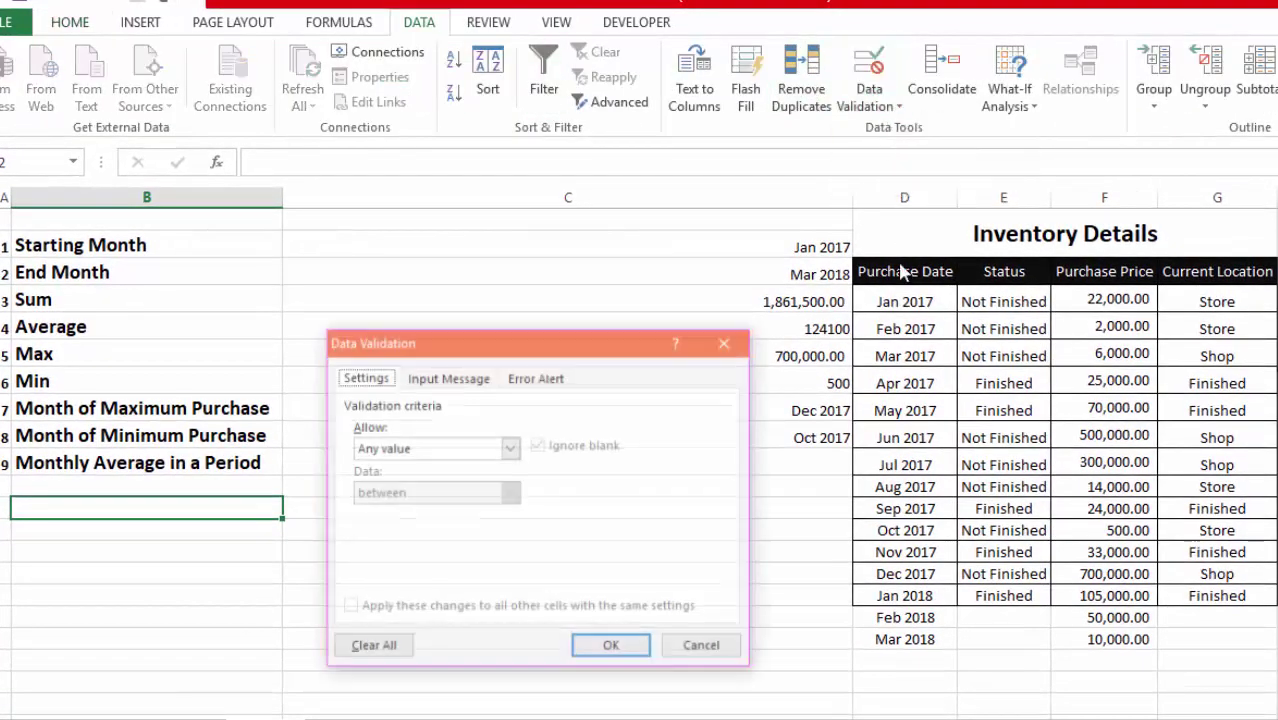
click(510, 448)
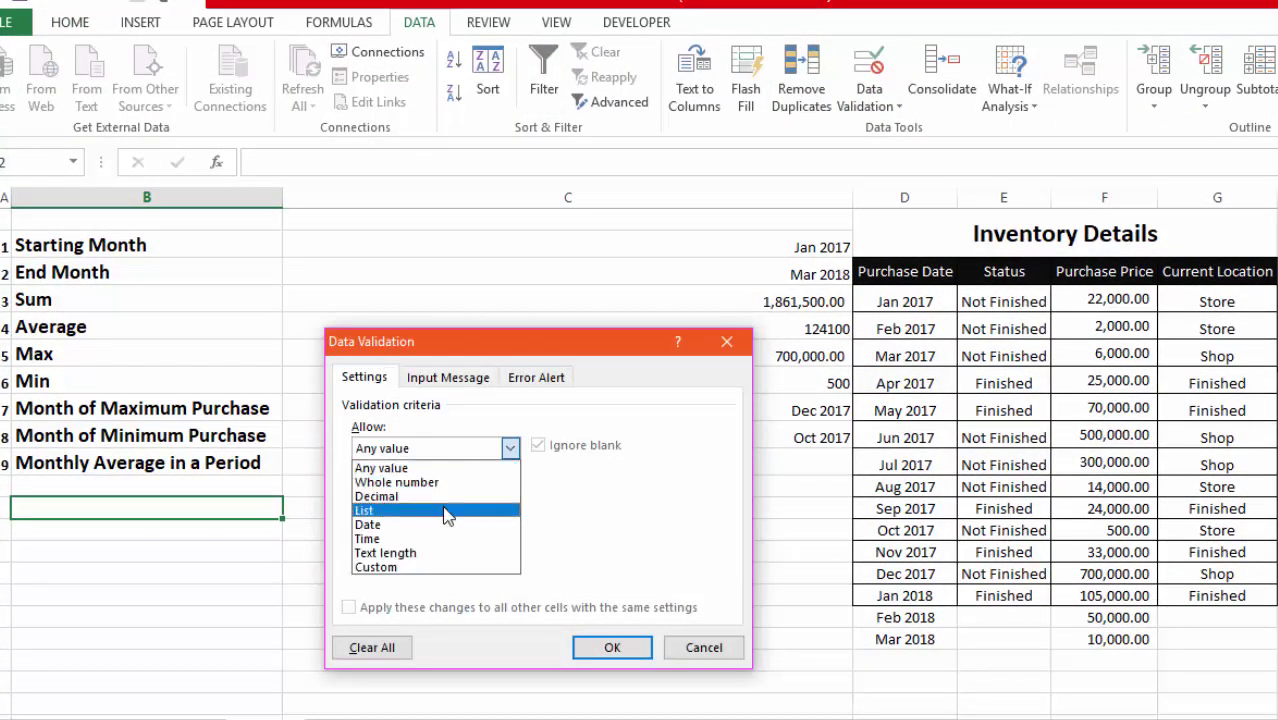
click(448, 509)
click(559, 534)
drag(905, 302, 900, 636)
click(609, 648)
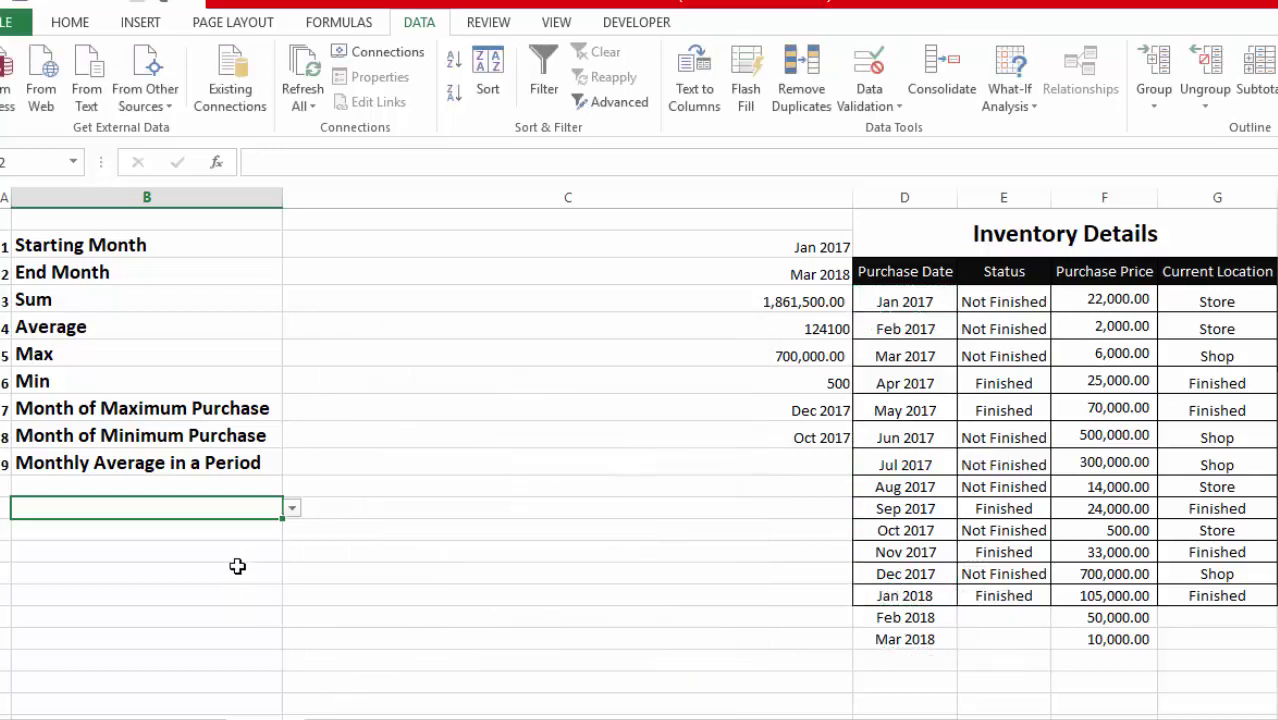
Choose Jan 2017 in B12's month list and copy the date formatting of C9 onto B12:B15 with Format Painter.
click(292, 509)
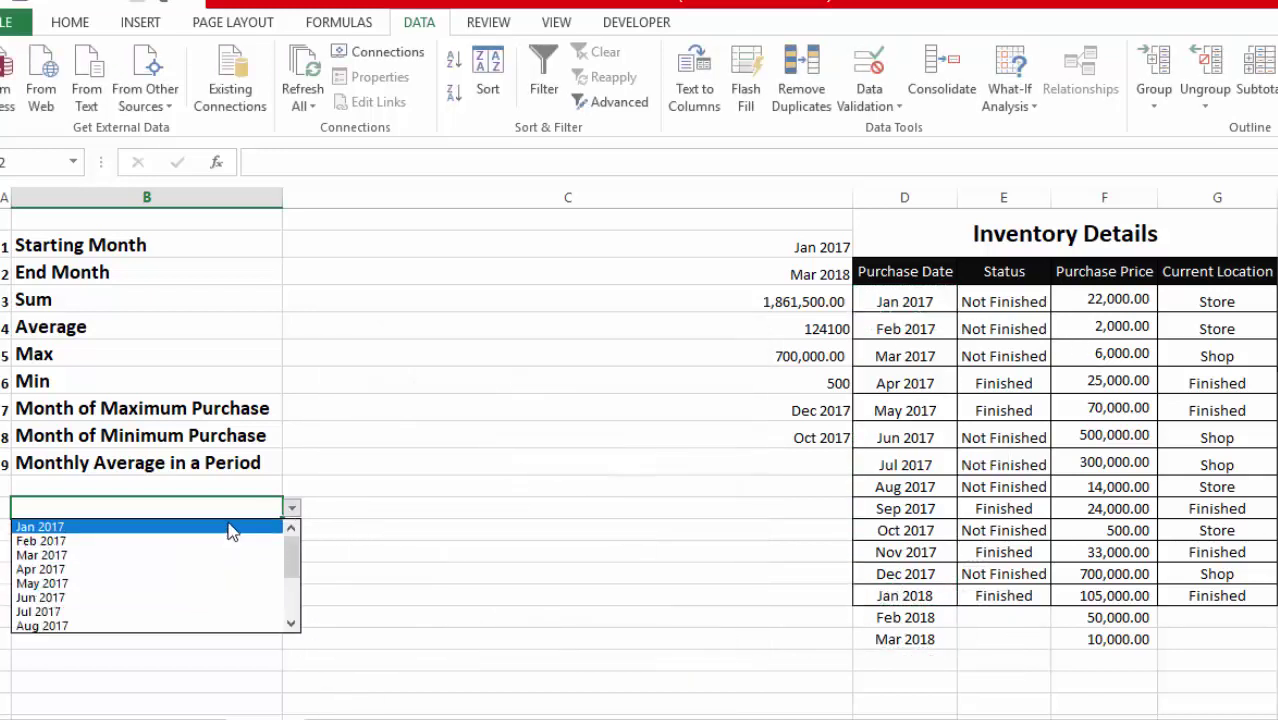
click(234, 528)
click(793, 445)
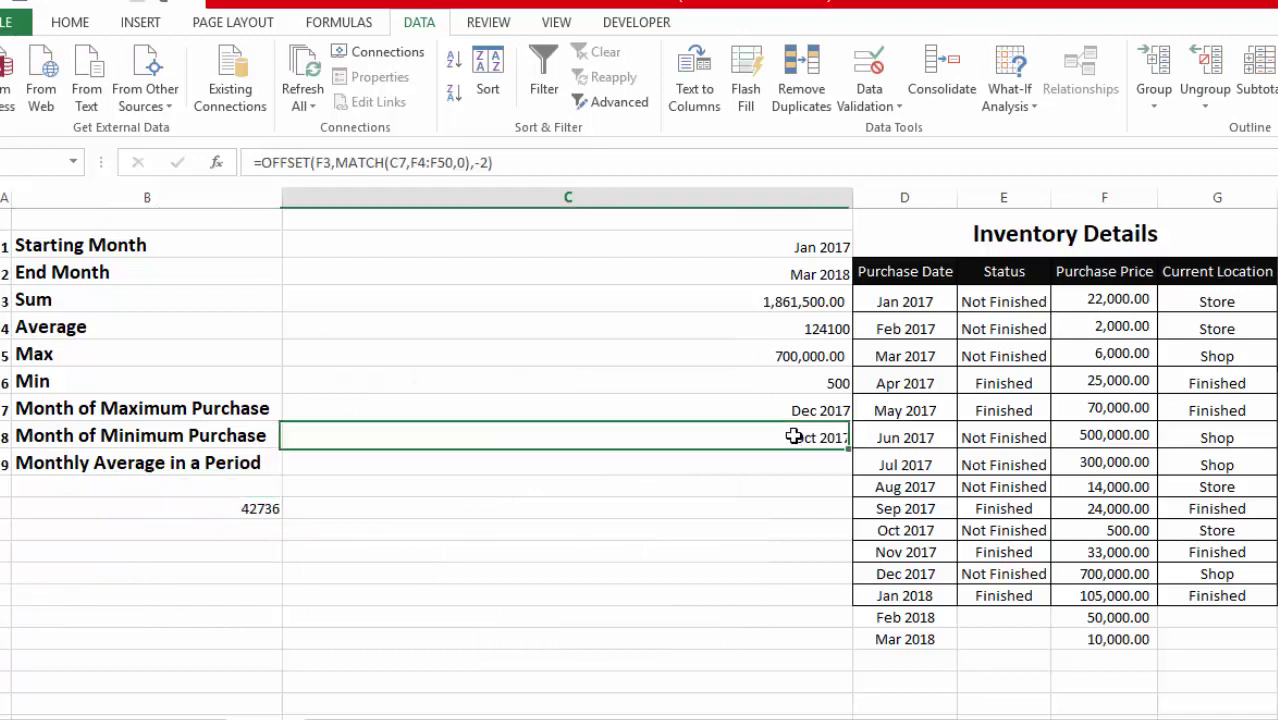
click(70, 22)
click(80, 101)
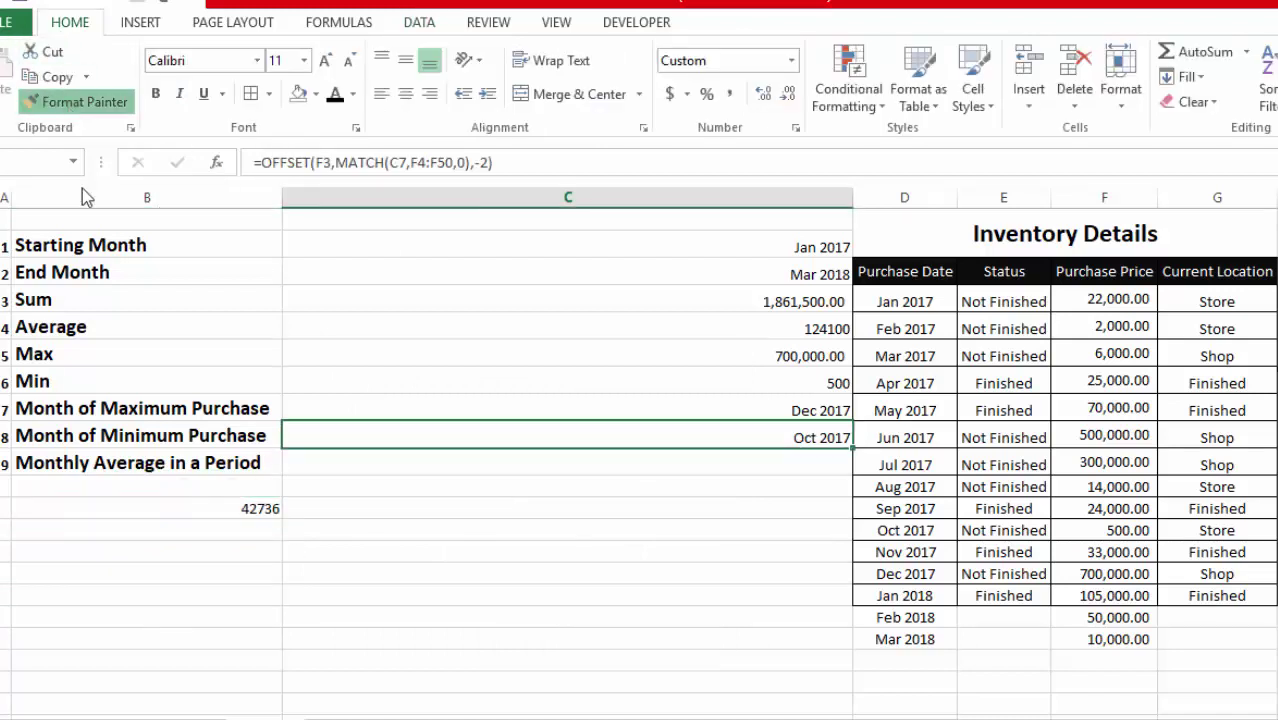
mouse_move(205, 508)
mouse_down()
mouse_move(208, 562)
mouse_move(238, 568)
mouse_up()
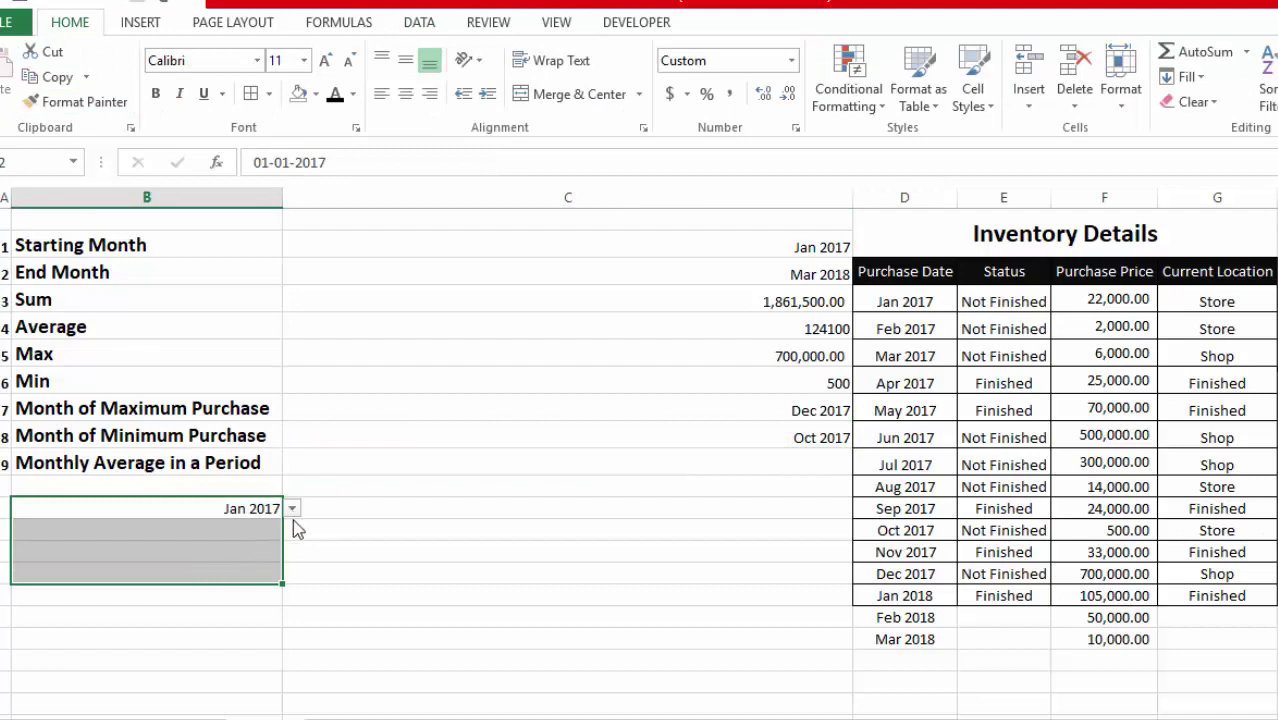
Copy the month selector in B12 to B14 to create a second list for the period's end.
click(248, 508)
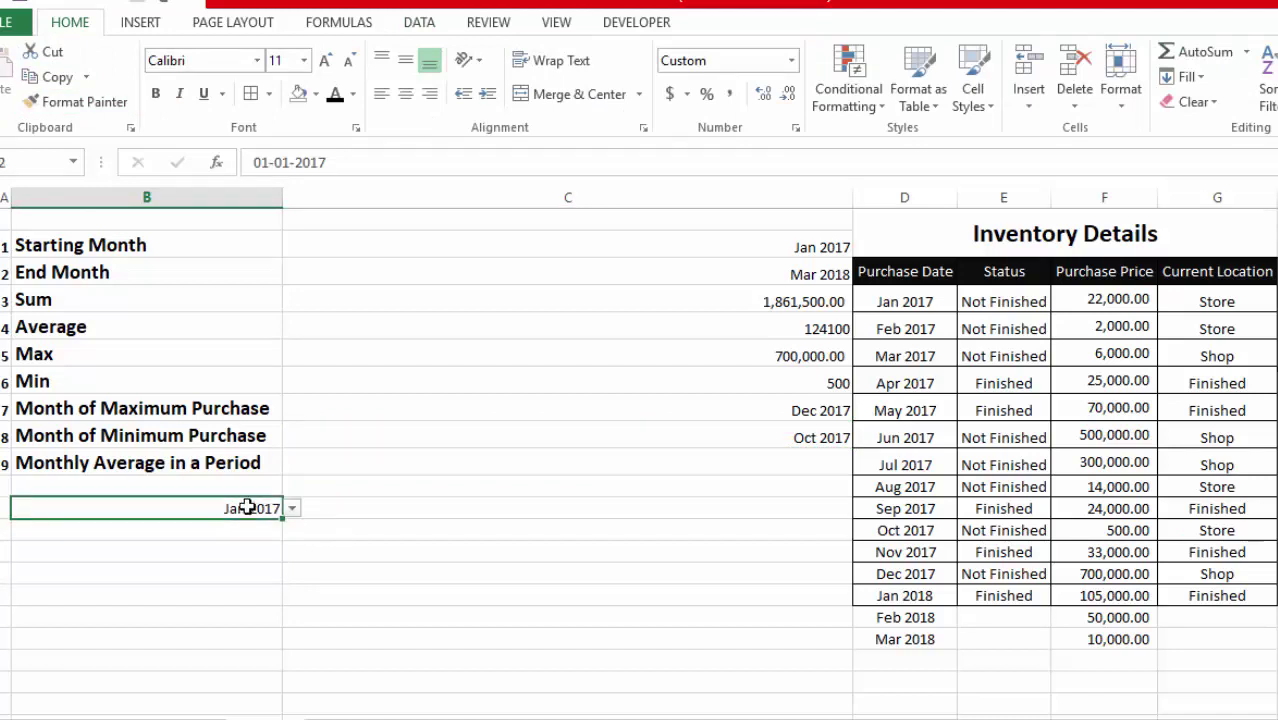
key(ctrl+c)
click(236, 548)
key(ctrl+v)
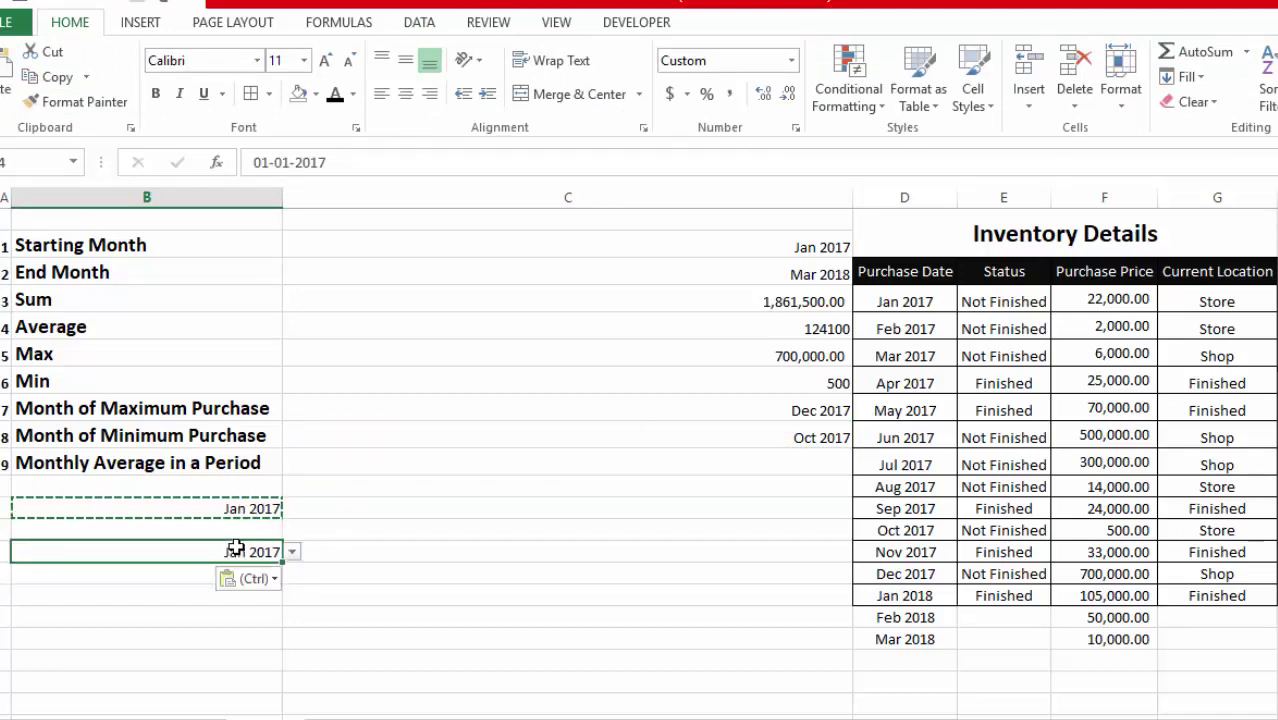
click(292, 552)
click(236, 505)
key(Escape)
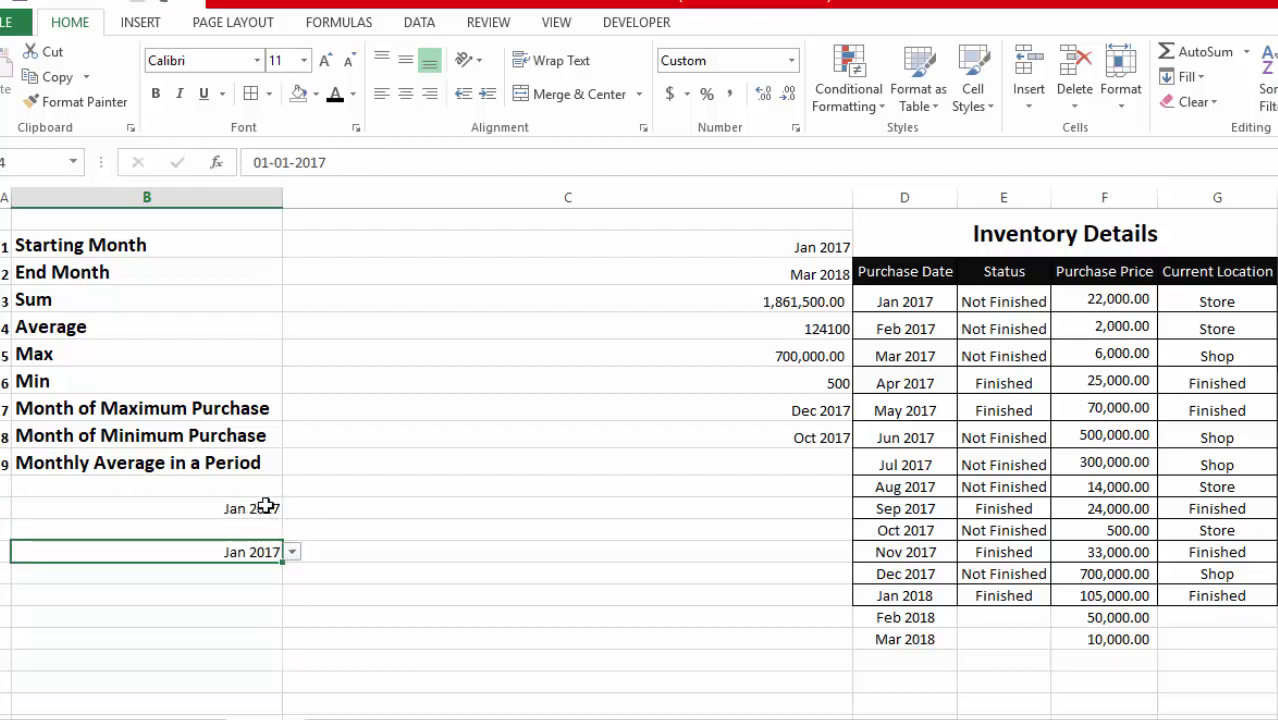
Choose Dec 2017 in the month list of B14 as the end of the period.
click(266, 507)
click(277, 545)
click(293, 553)
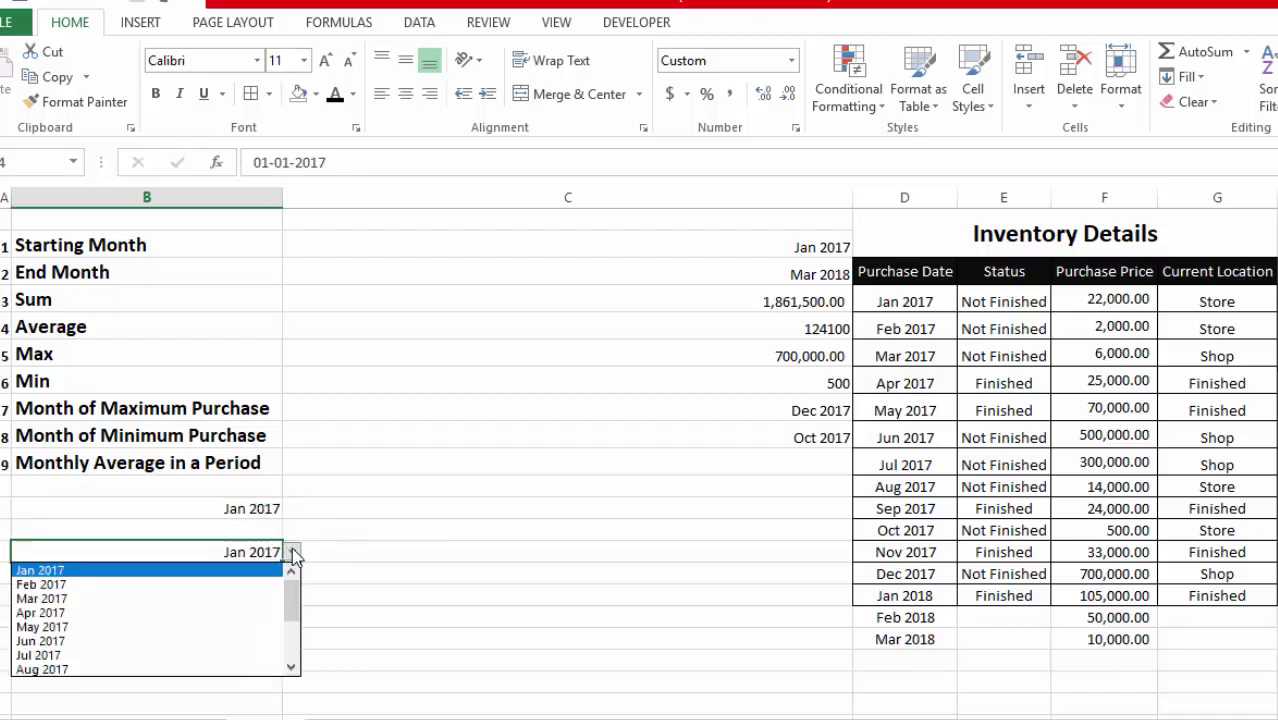
drag(292, 592, 291, 620)
click(148, 655)
click(331, 577)
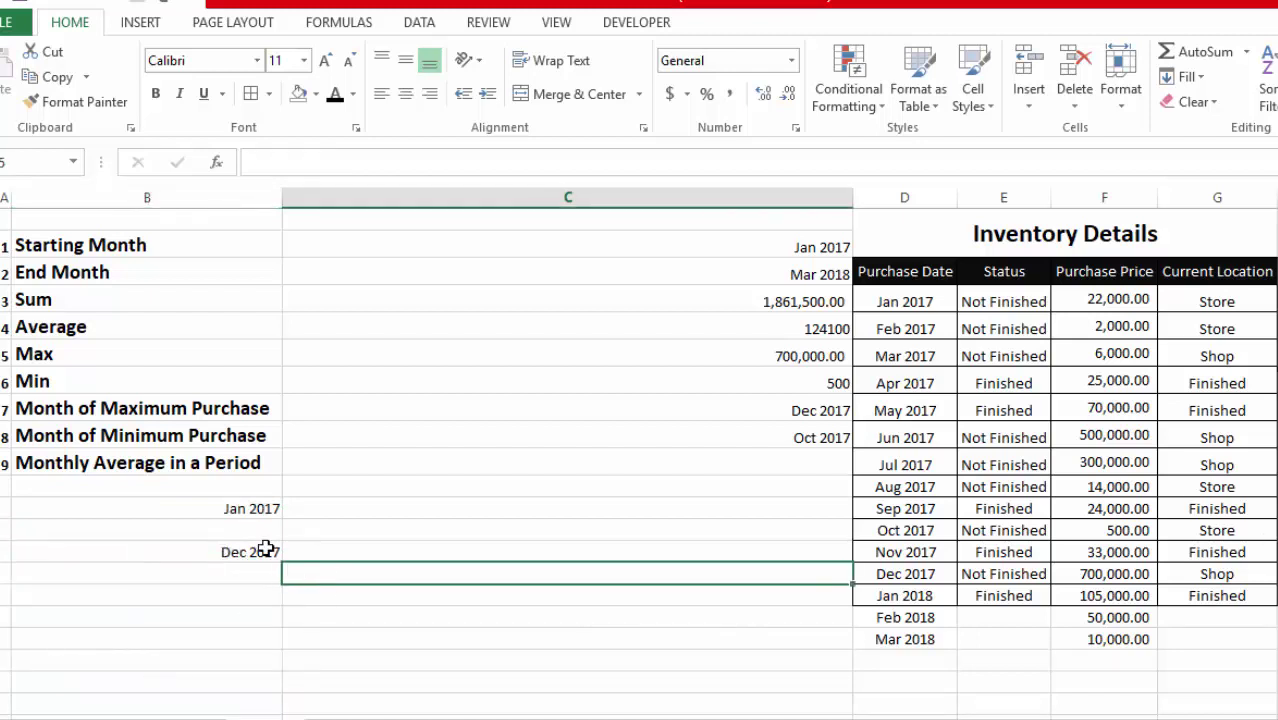
click(241, 545)
key(Up)
Start an AVERAGE formula with a nested OFFSET in the Monthly Average cell C10, using the Purchase Date header D3 as the reference.
click(430, 465)
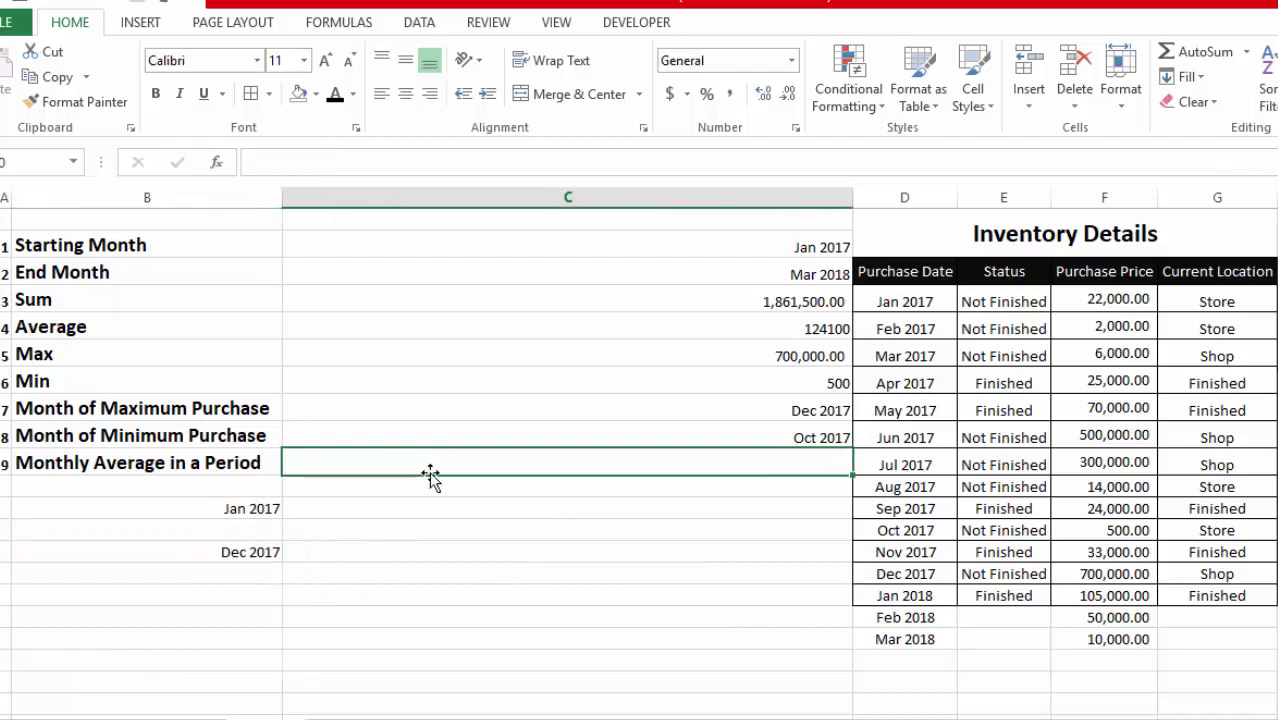
text(=)
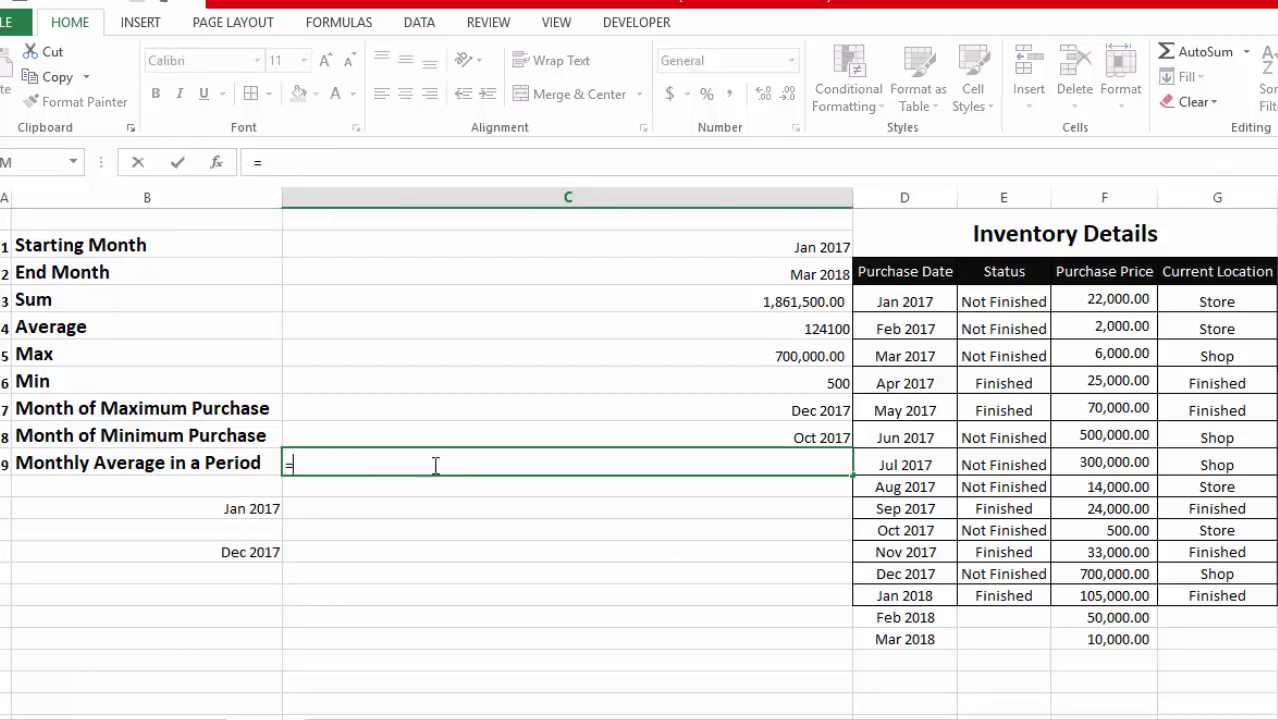
text(aver)
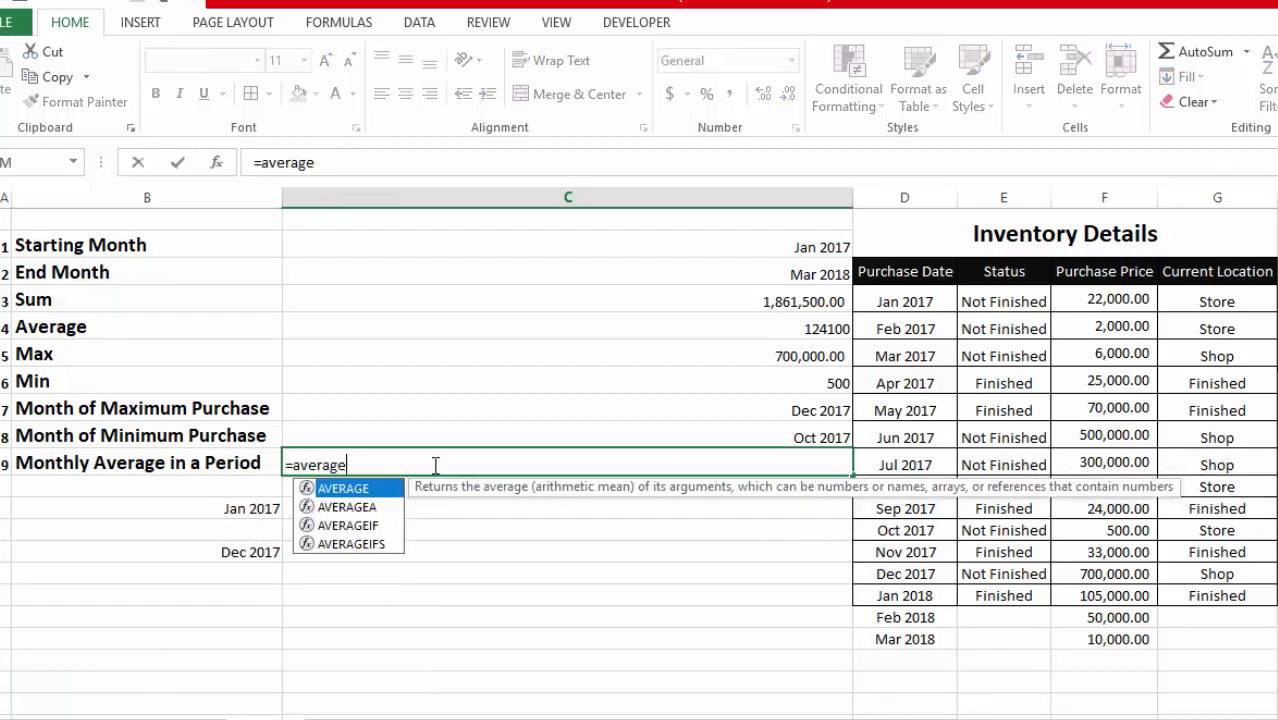
text(age)
key(Tab)
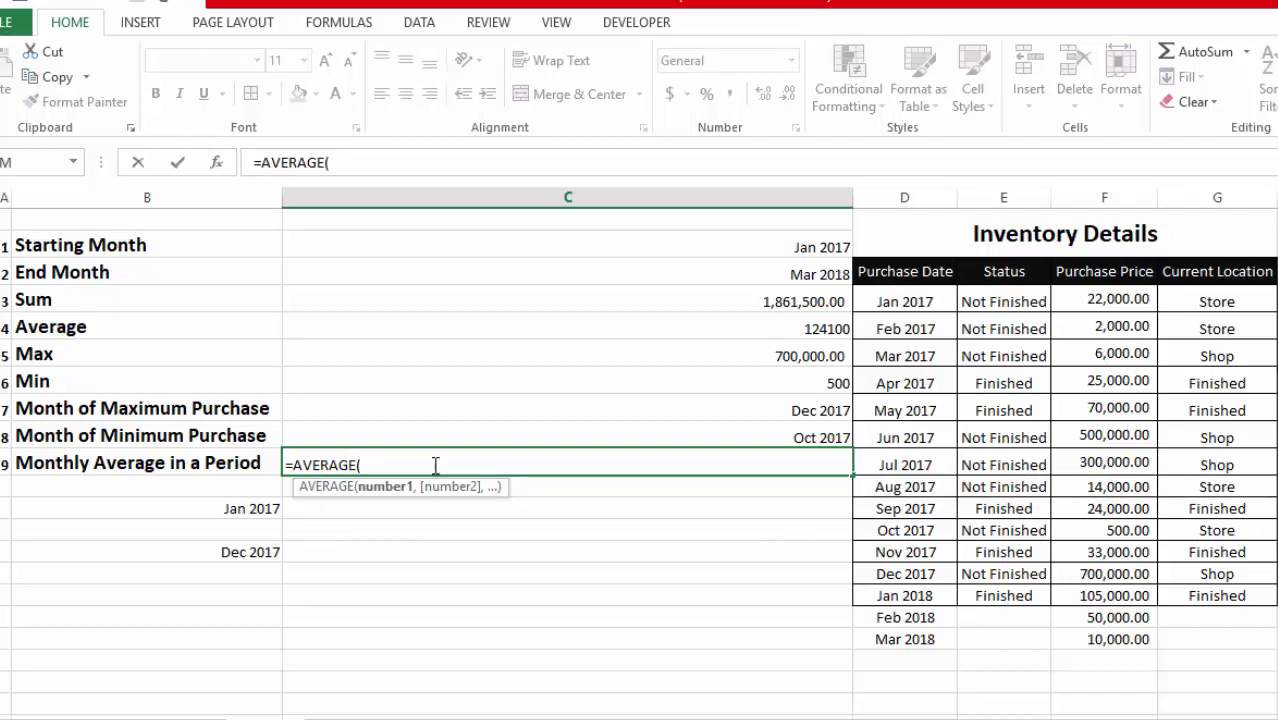
text(offse)
key(Tab)
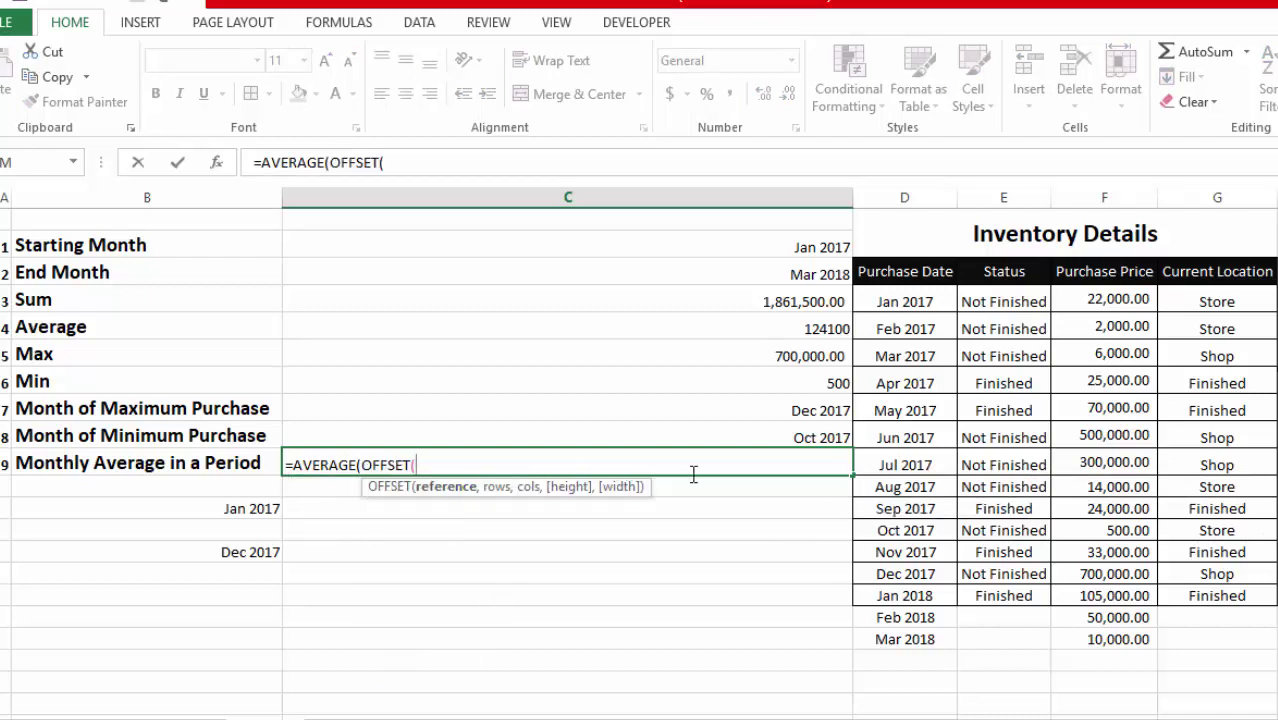
click(1117, 271)
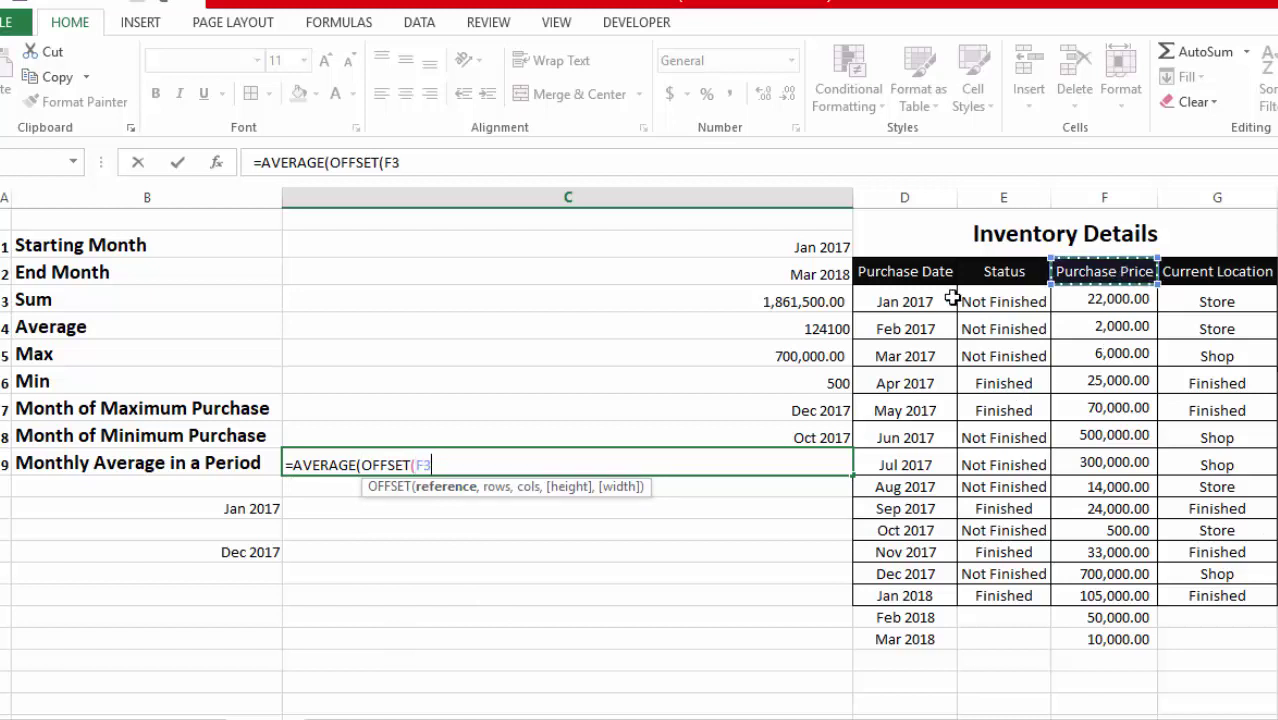
click(916, 271)
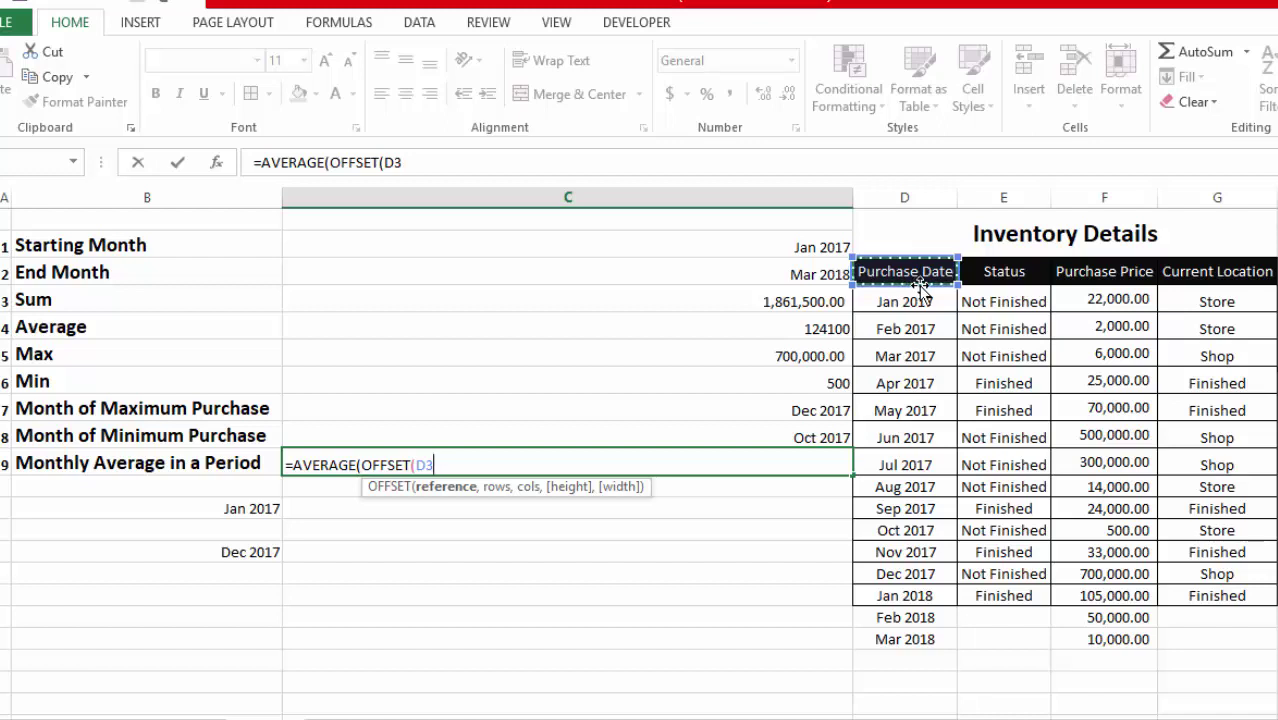
text(,)
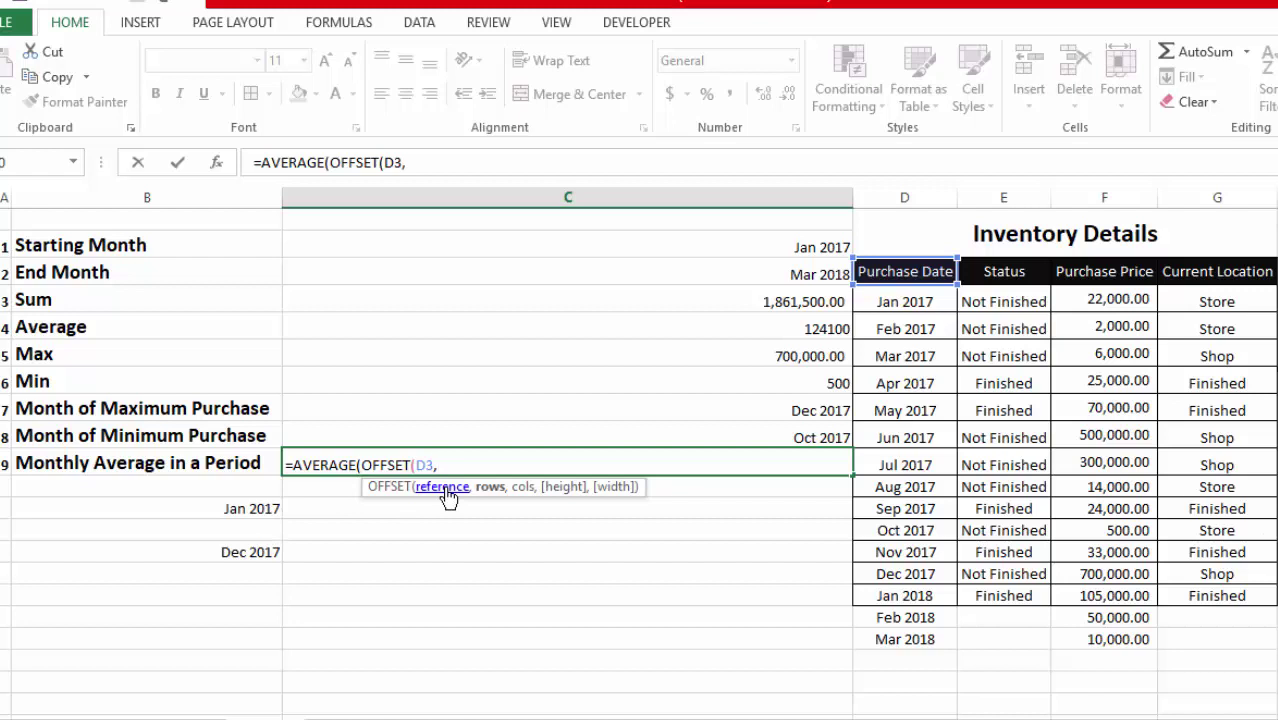
Set the first OFFSET's rows to an exact MATCH of B12 in D4:D20 and columns to 2, ending with the range operator.
text(match)
key(Tab)
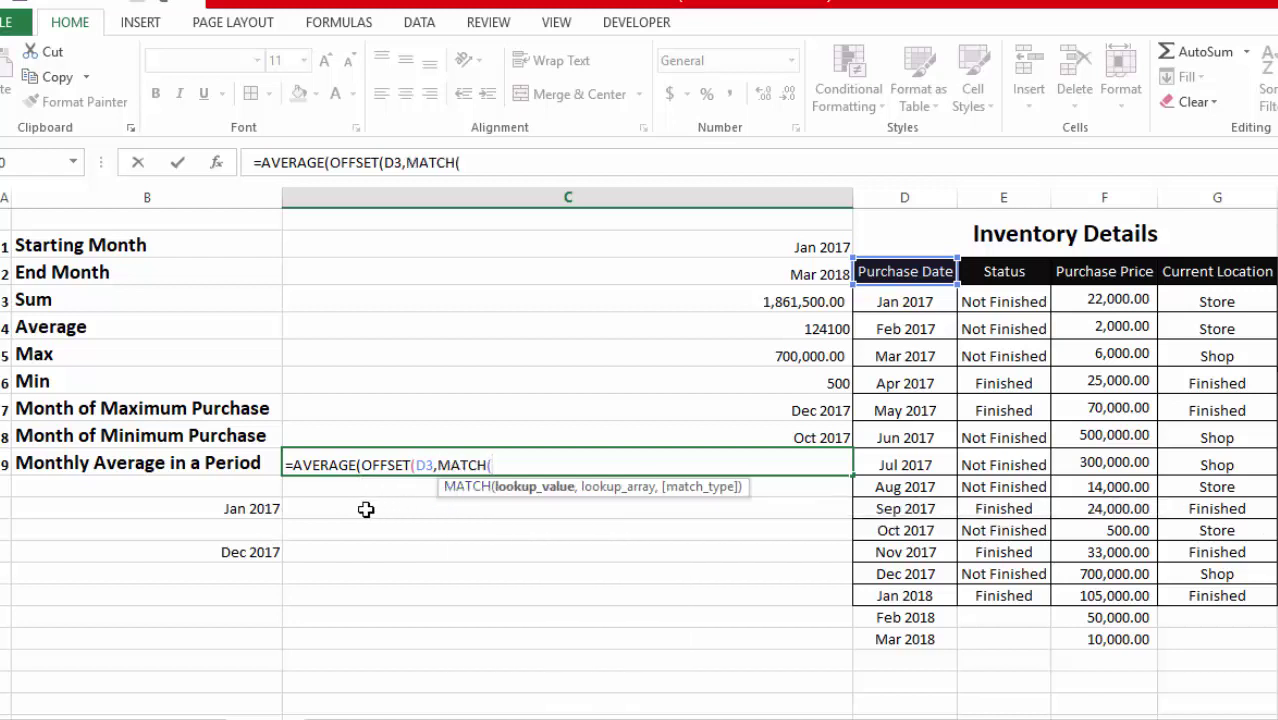
click(233, 511)
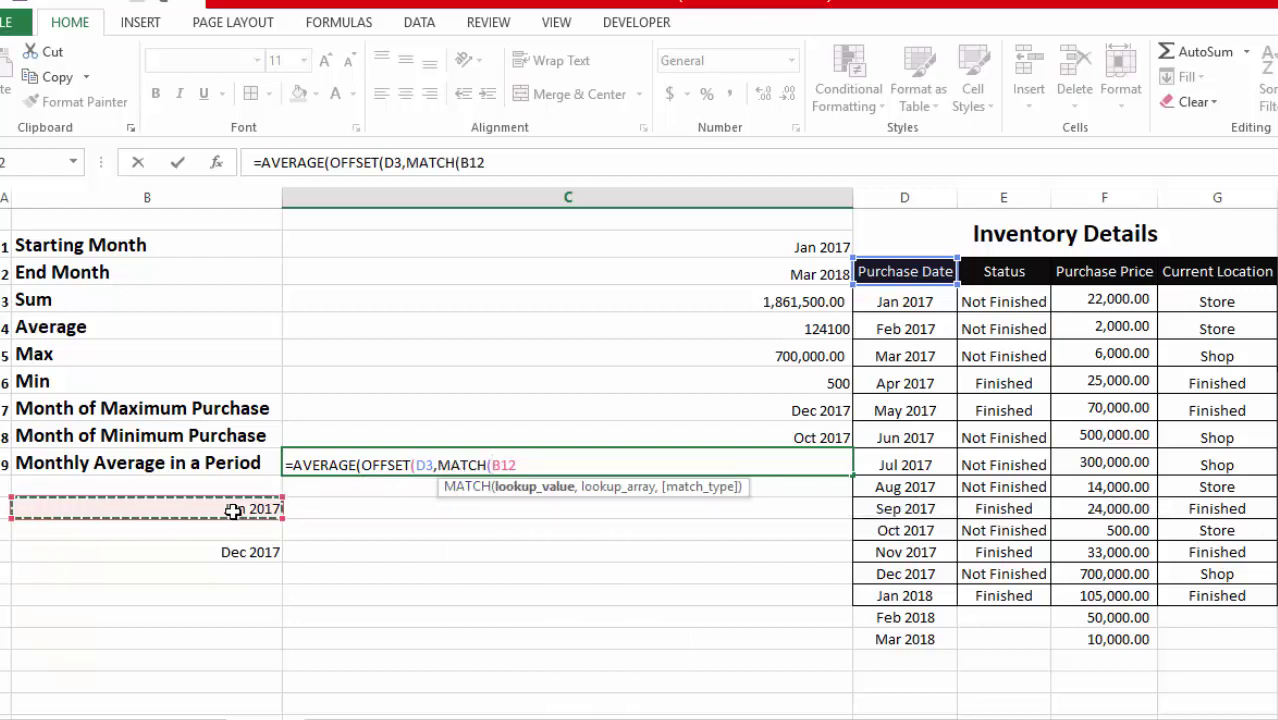
text(,)
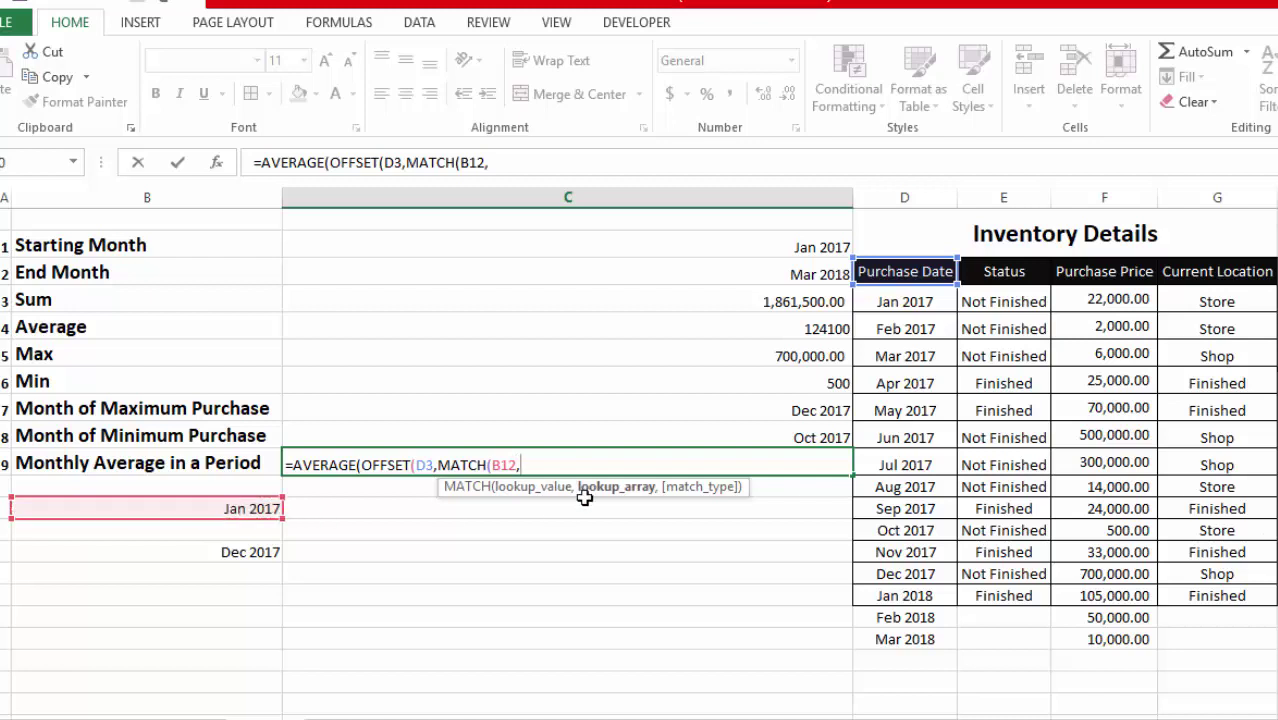
drag(918, 301, 918, 679)
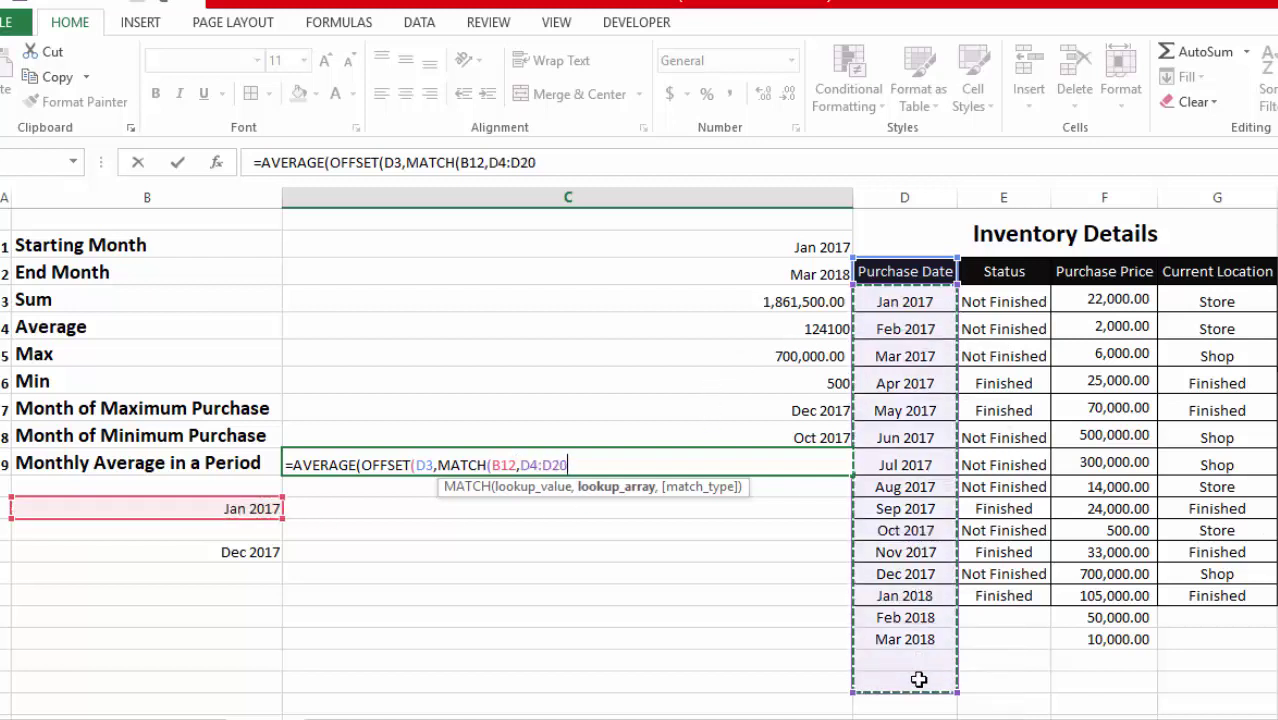
text(,)
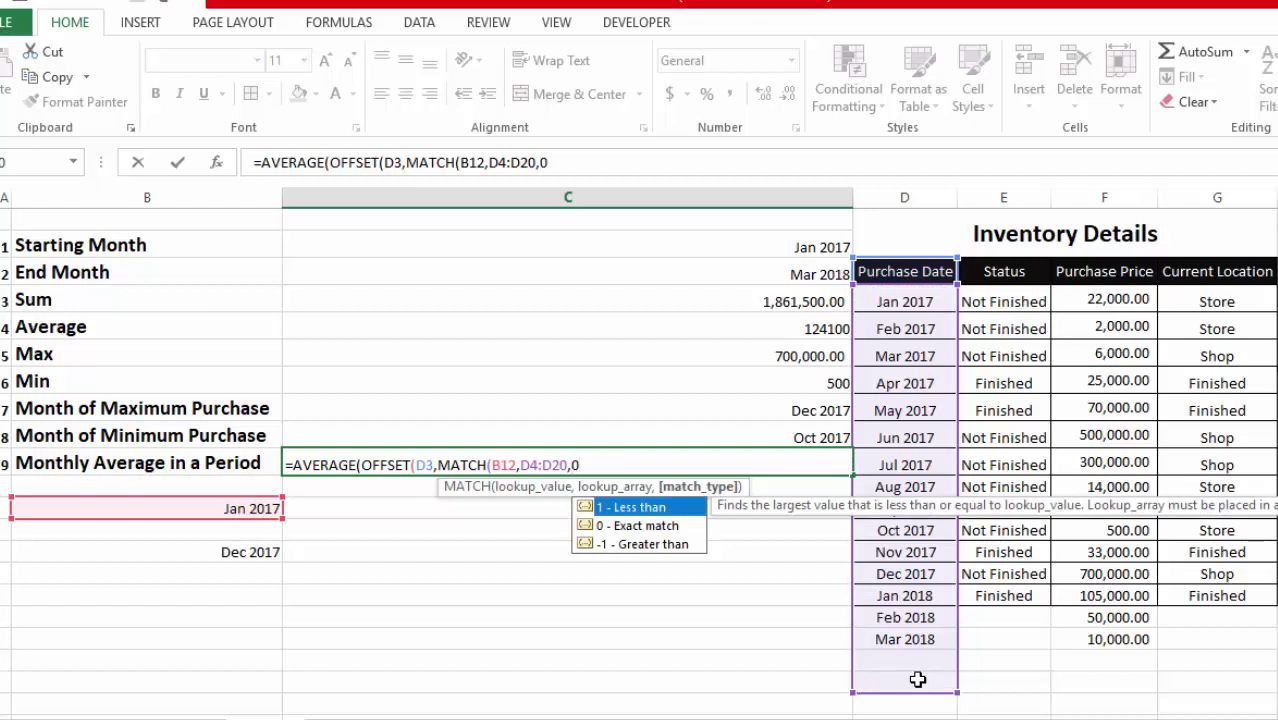
text(0),2):)
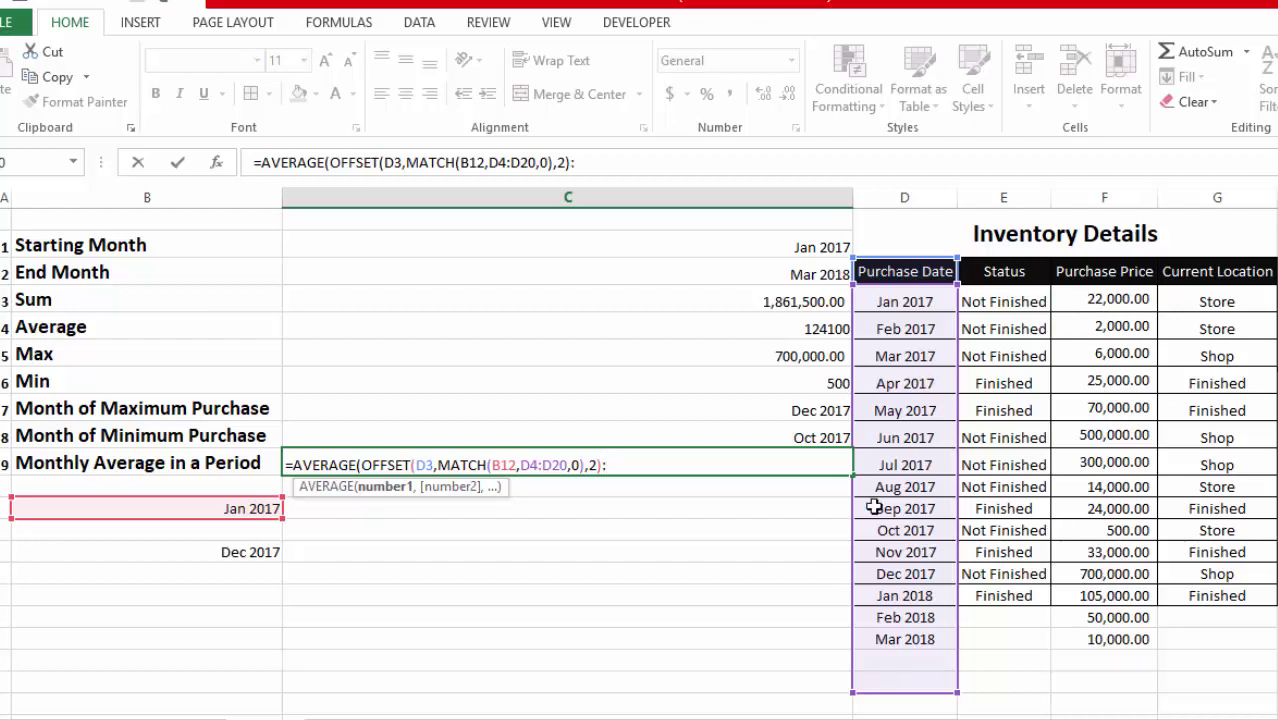
Add a second OFFSET after the range operator, using the Purchase Date header D3 as its reference.
text(off)
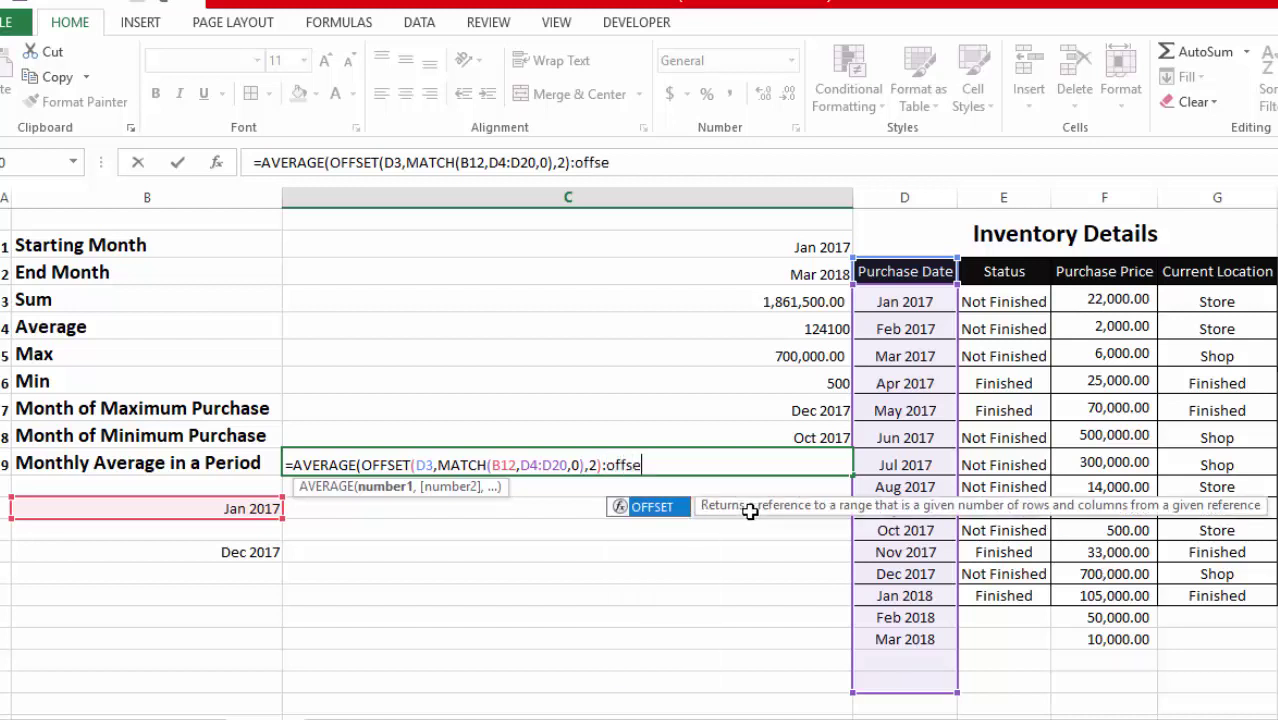
text(se)
key(Tab)
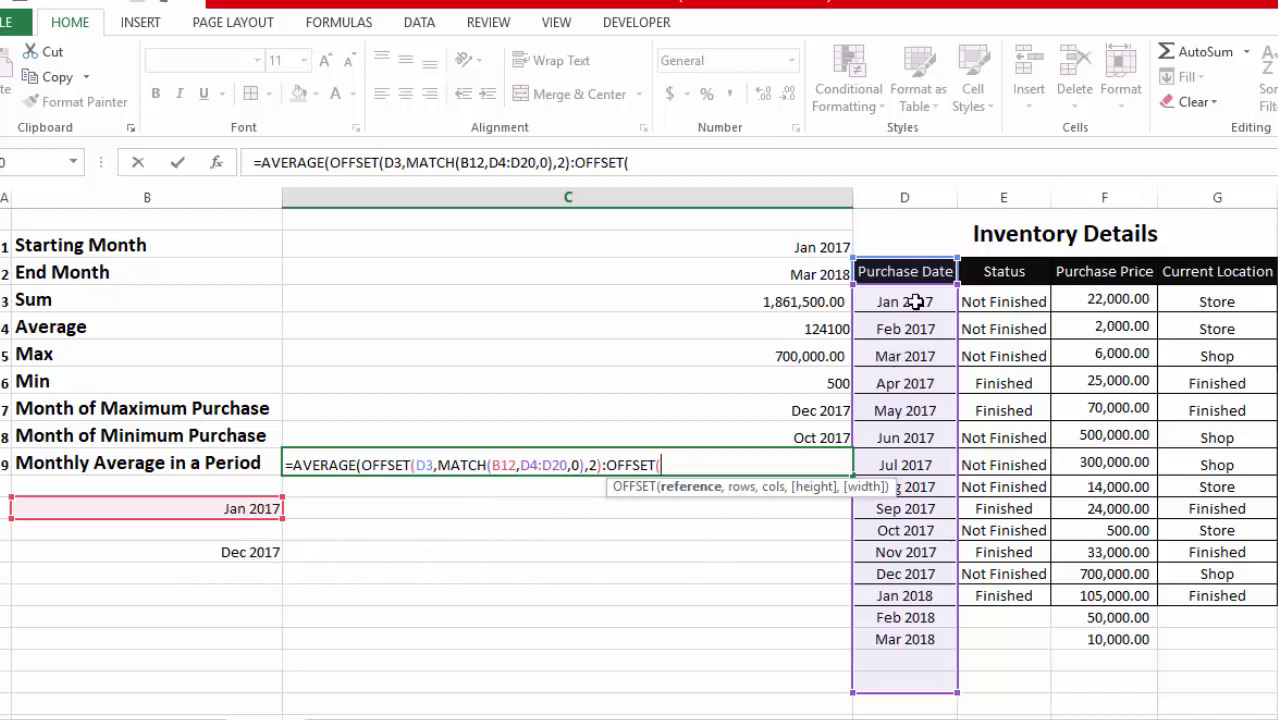
click(918, 266)
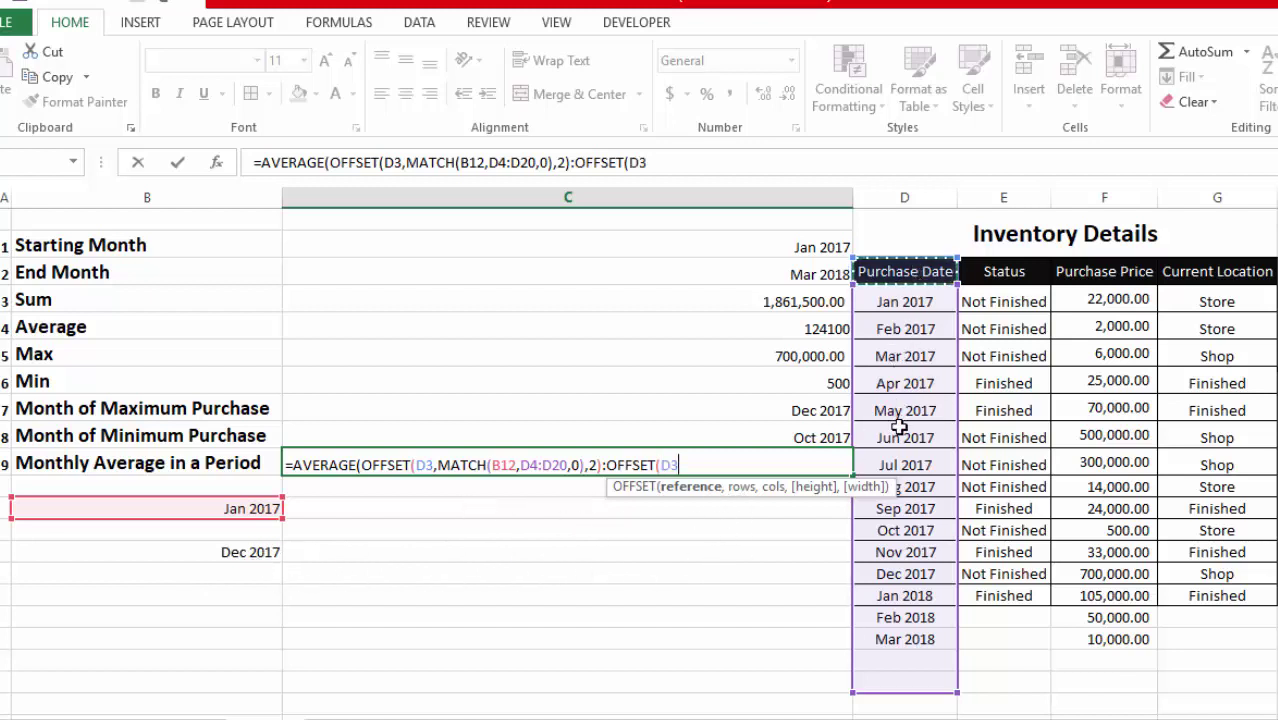
text(,)
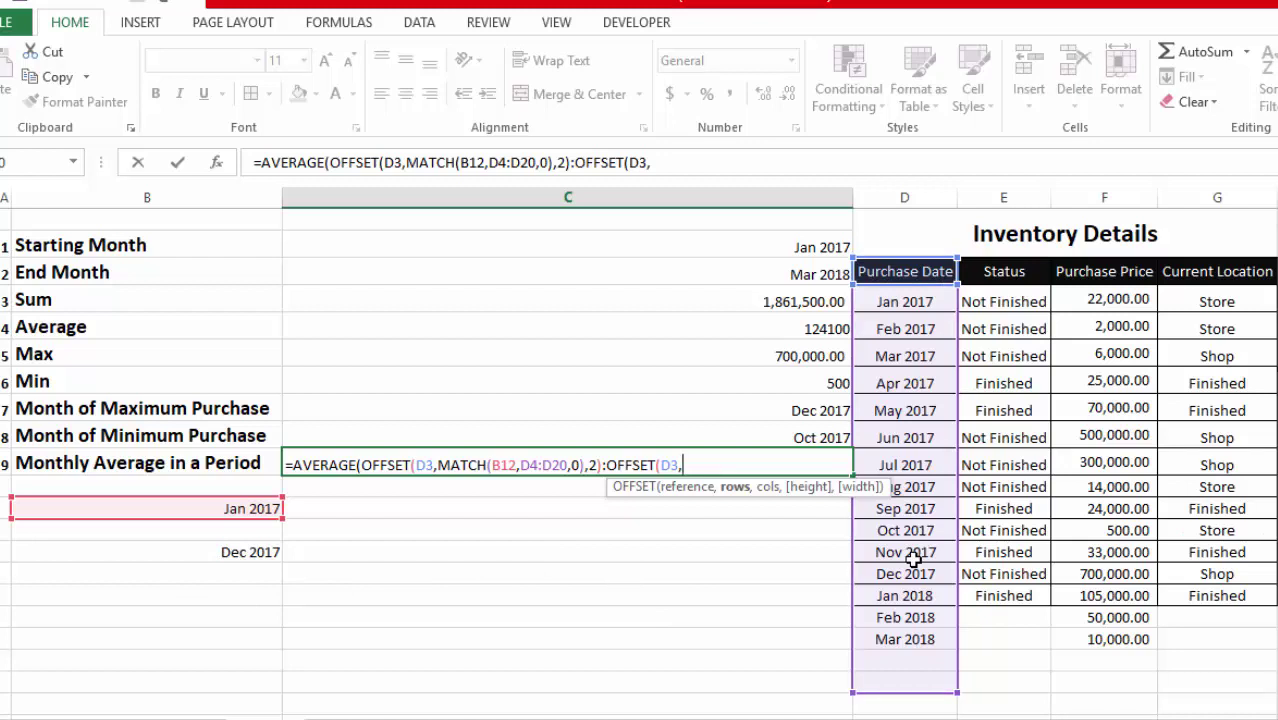
Set the second OFFSET's rows to an exact MATCH of B14 in D4:D20 and columns to 2, and complete the AVERAGE formula.
text(match)
key(Tab)
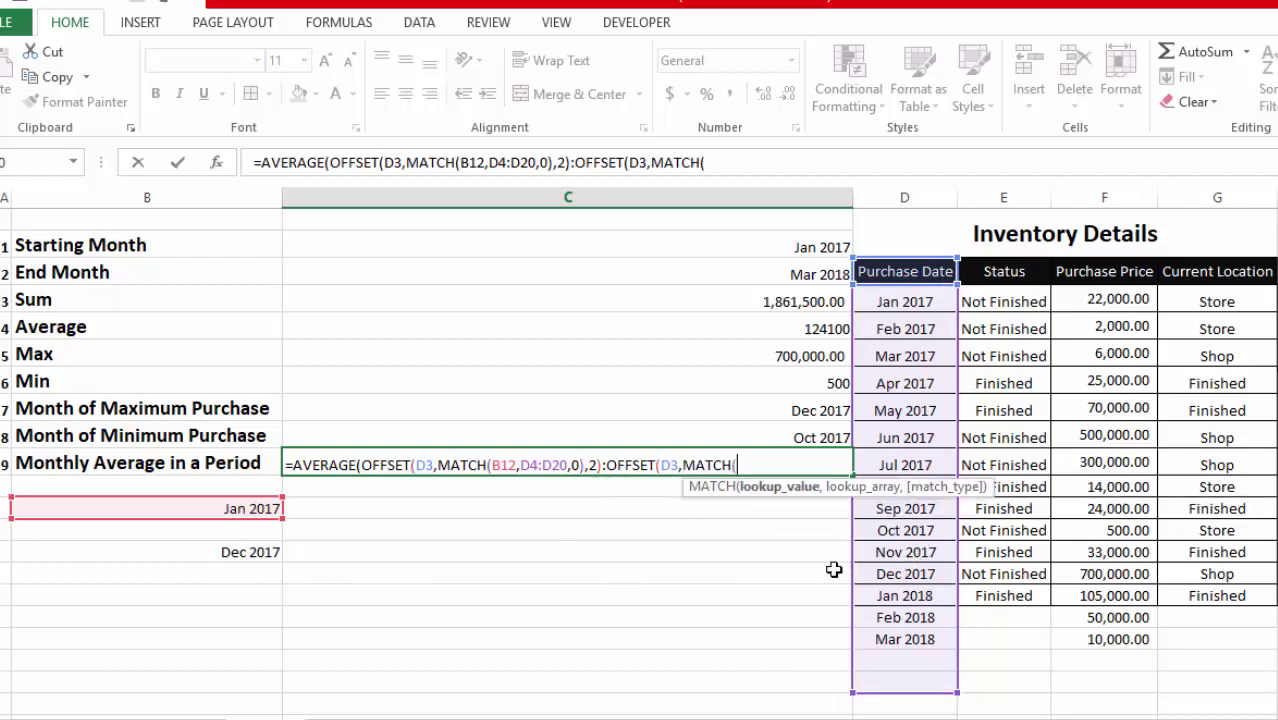
click(230, 552)
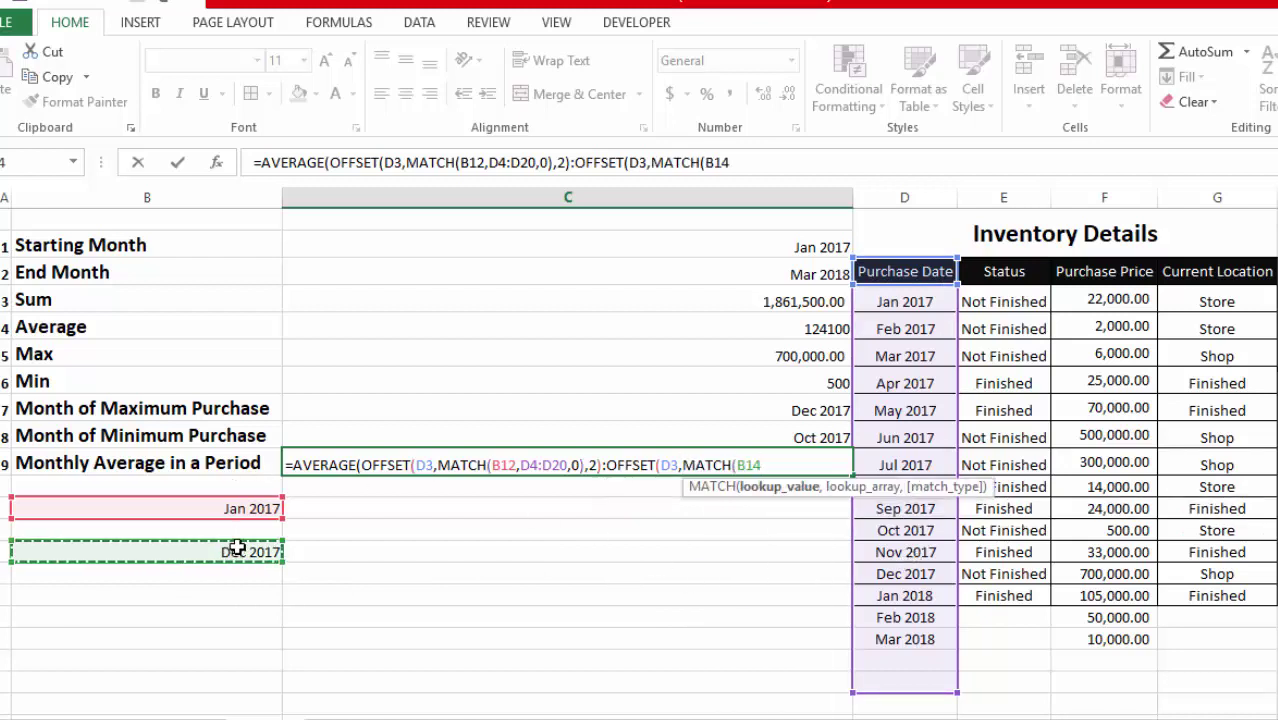
text(,)
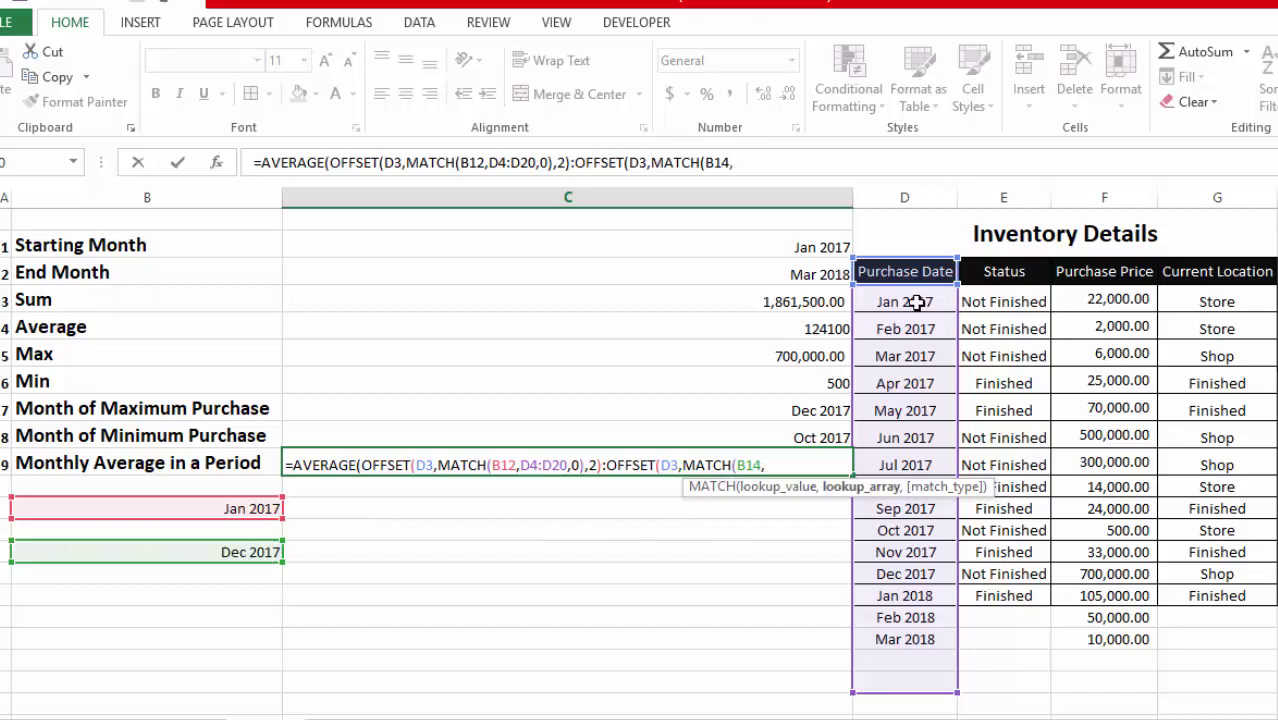
drag(916, 302, 936, 698)
drag(936, 694, 937, 683)
text(,)
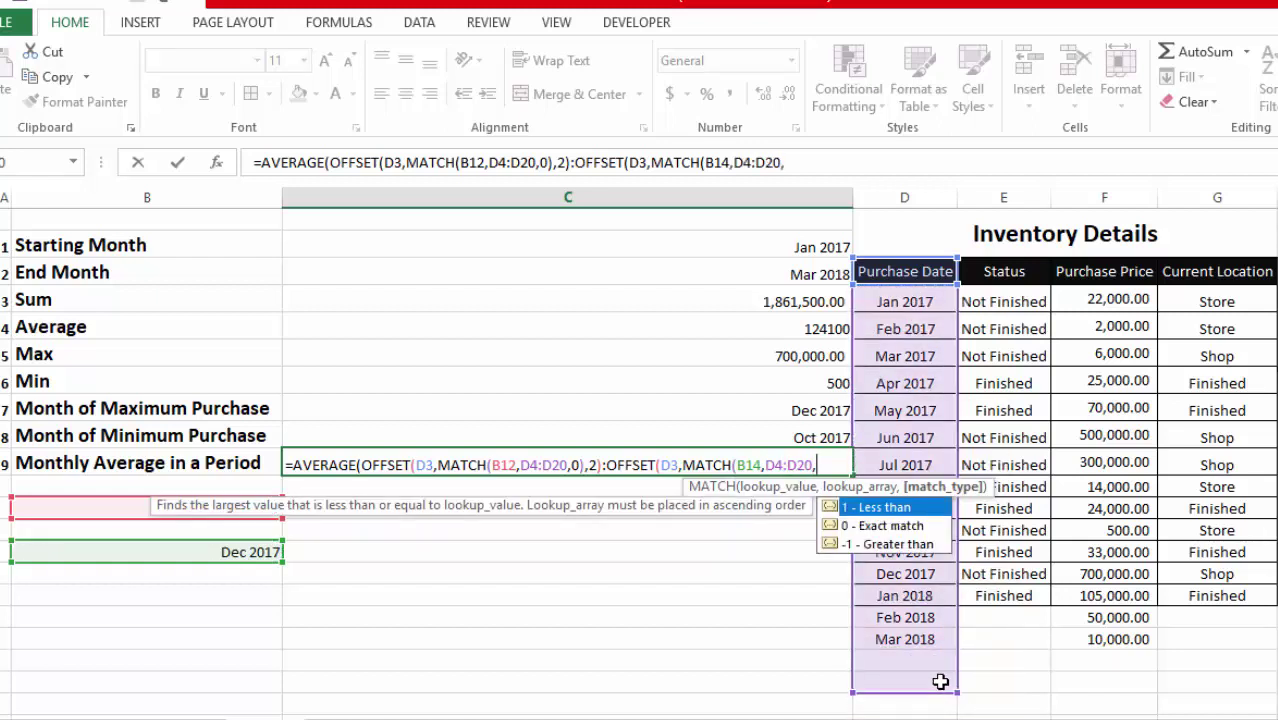
text(0))
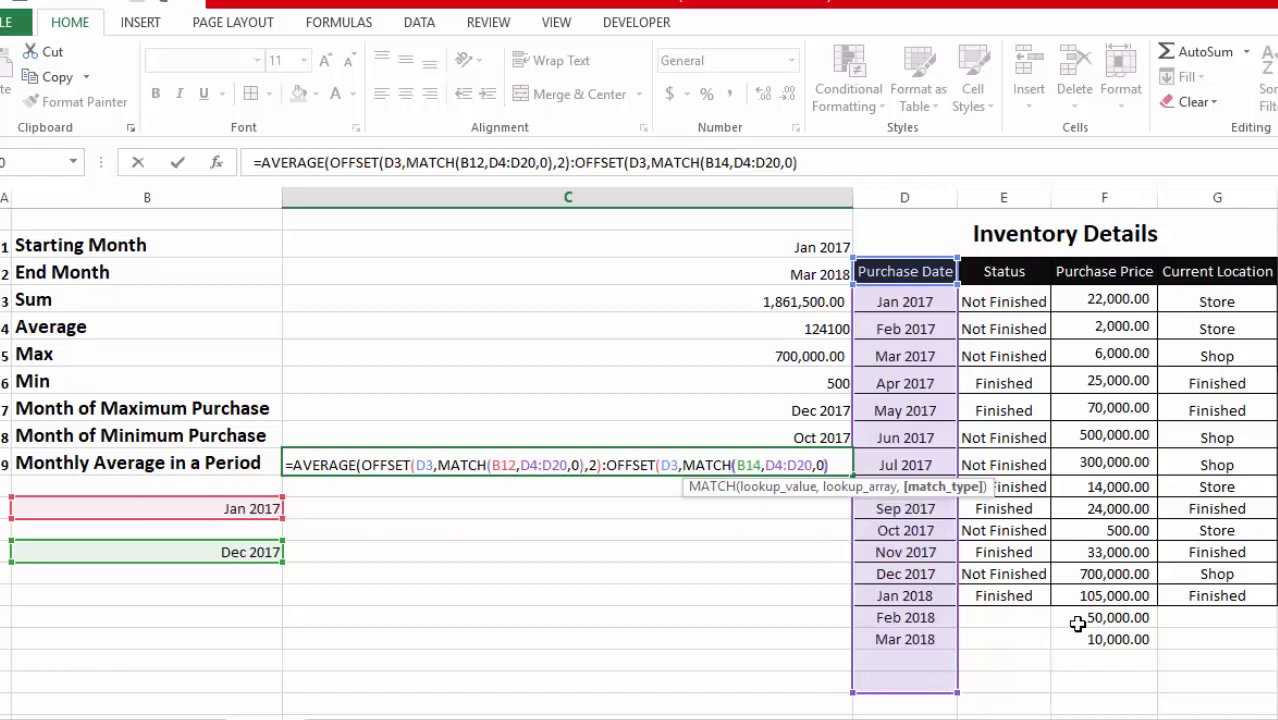
text(,2)
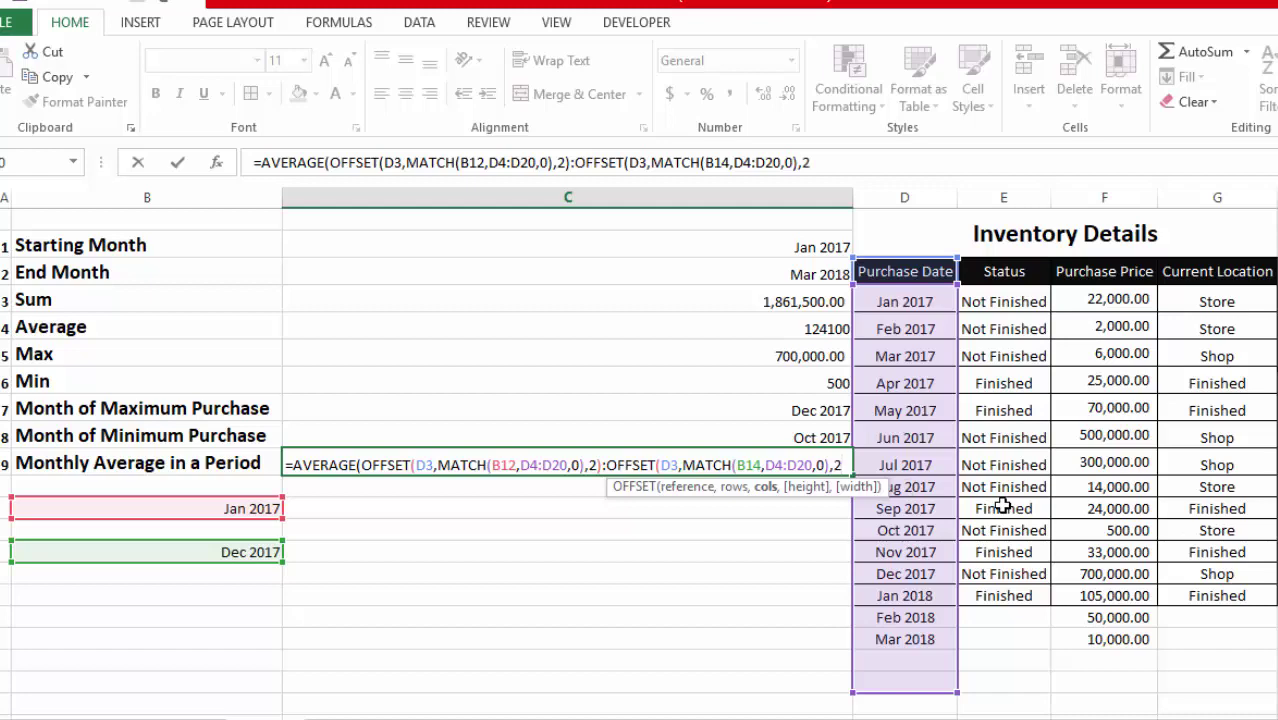
key(Return)
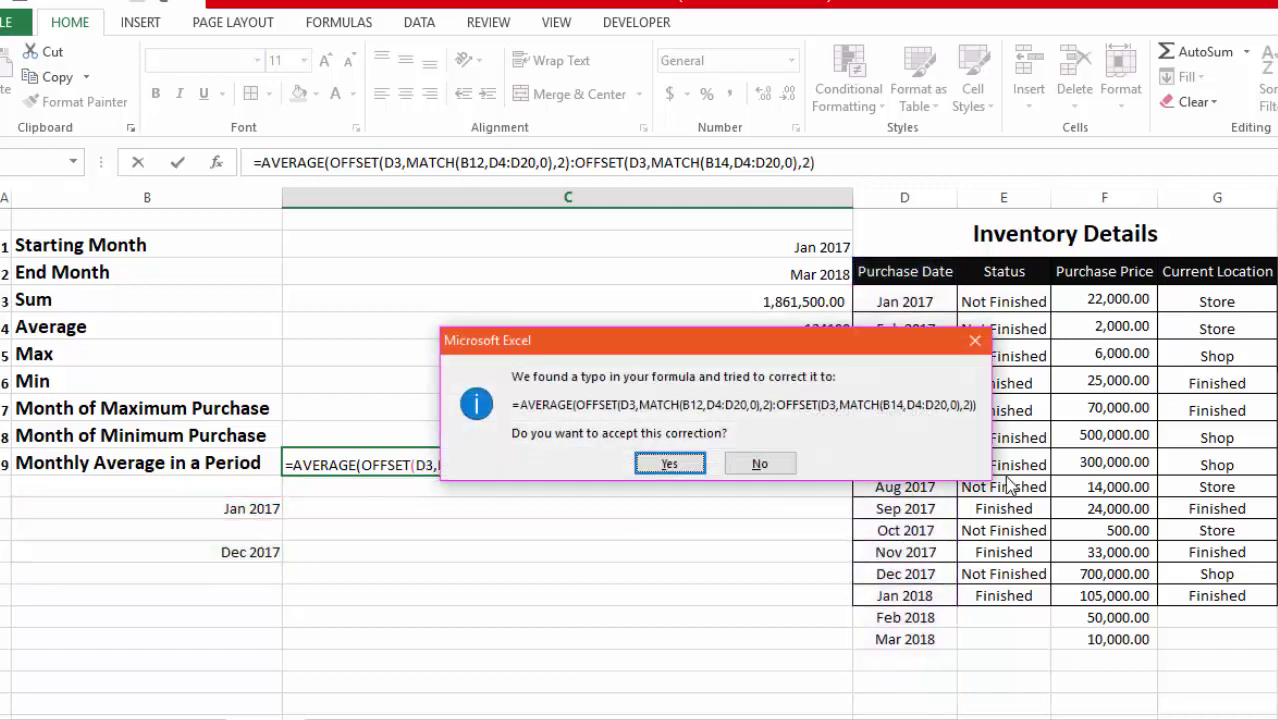
click(669, 464)
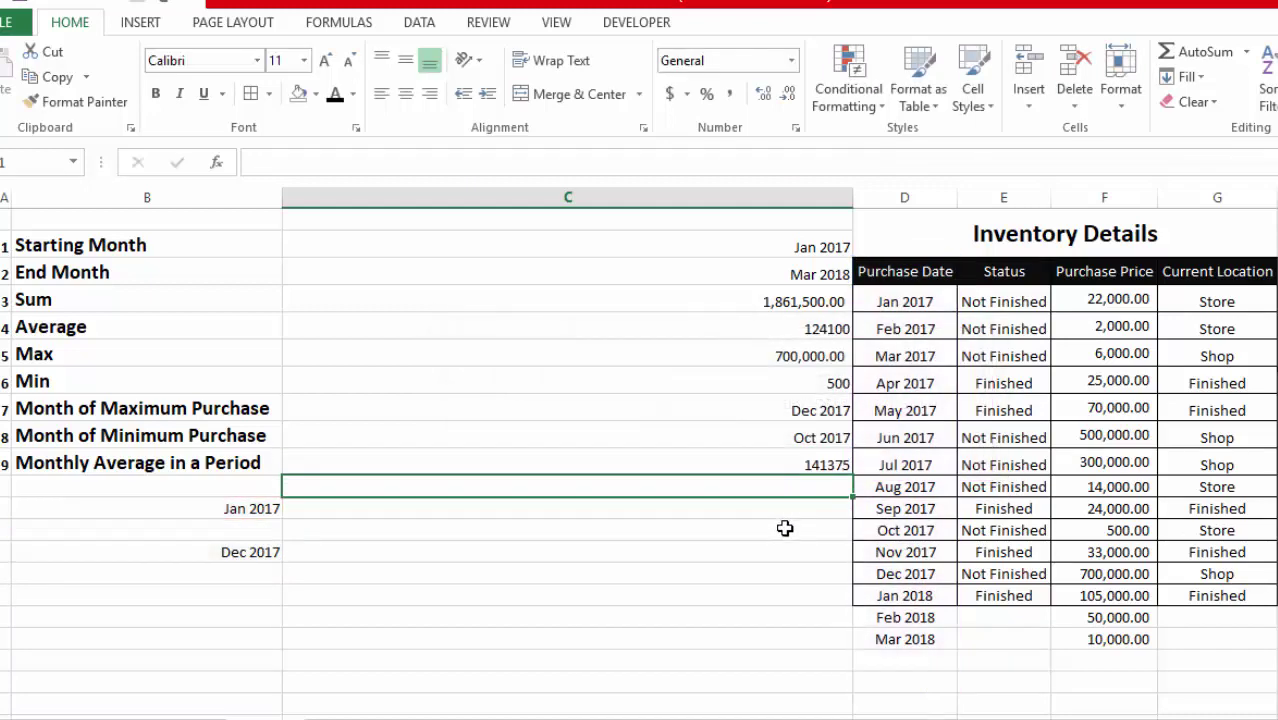
Apply Comma Style to the period's average in C10 and check it against the average of the Jan–Dec 2017 purchase prices.
click(790, 462)
click(729, 94)
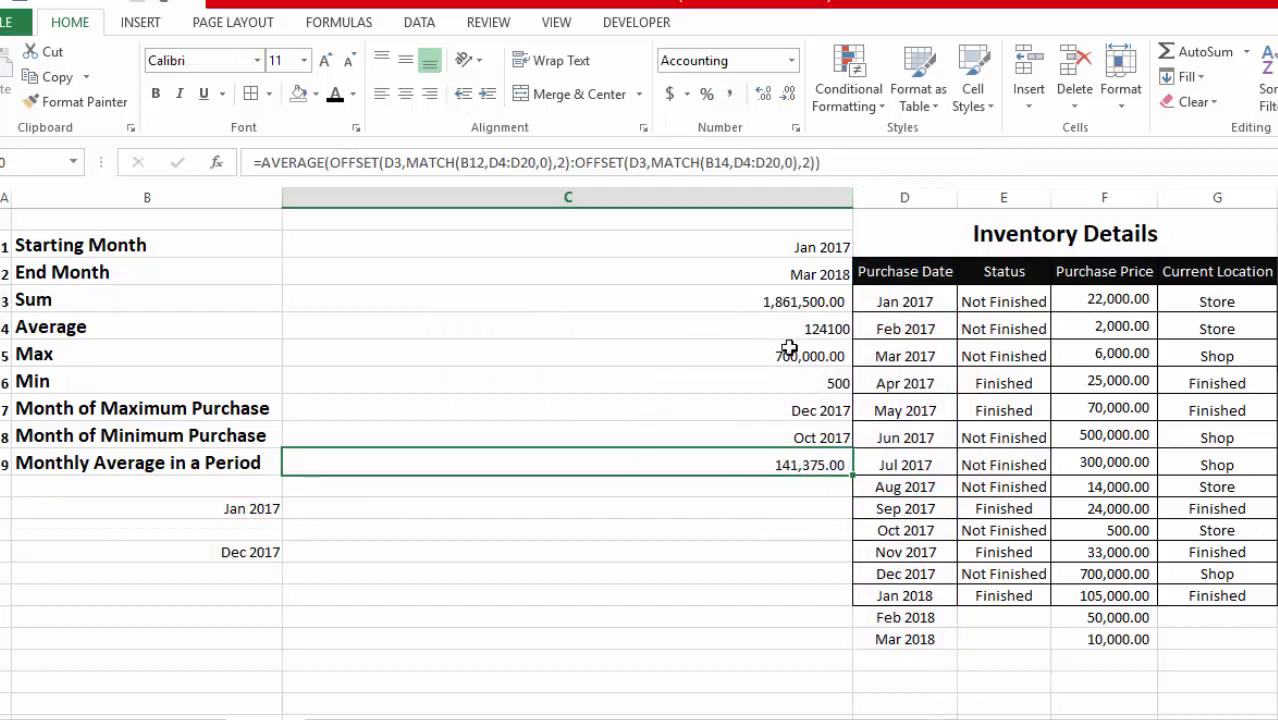
drag(1105, 298, 1115, 574)
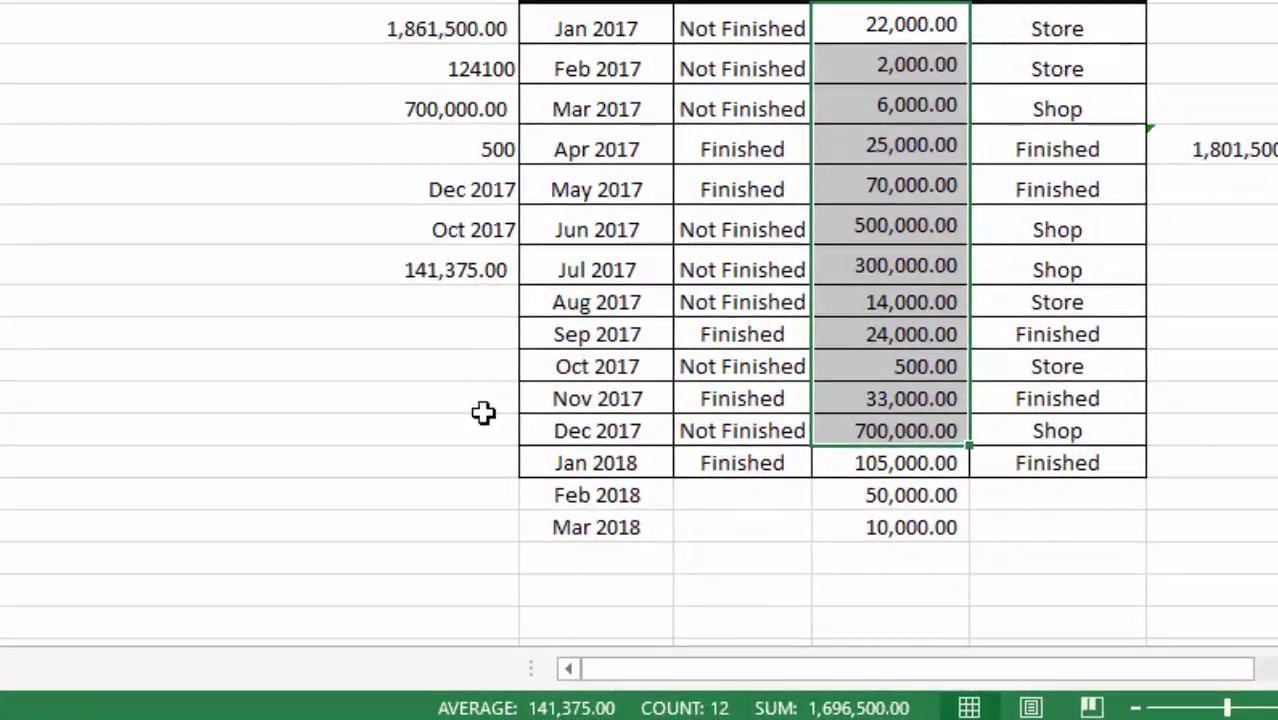
click(470, 276)
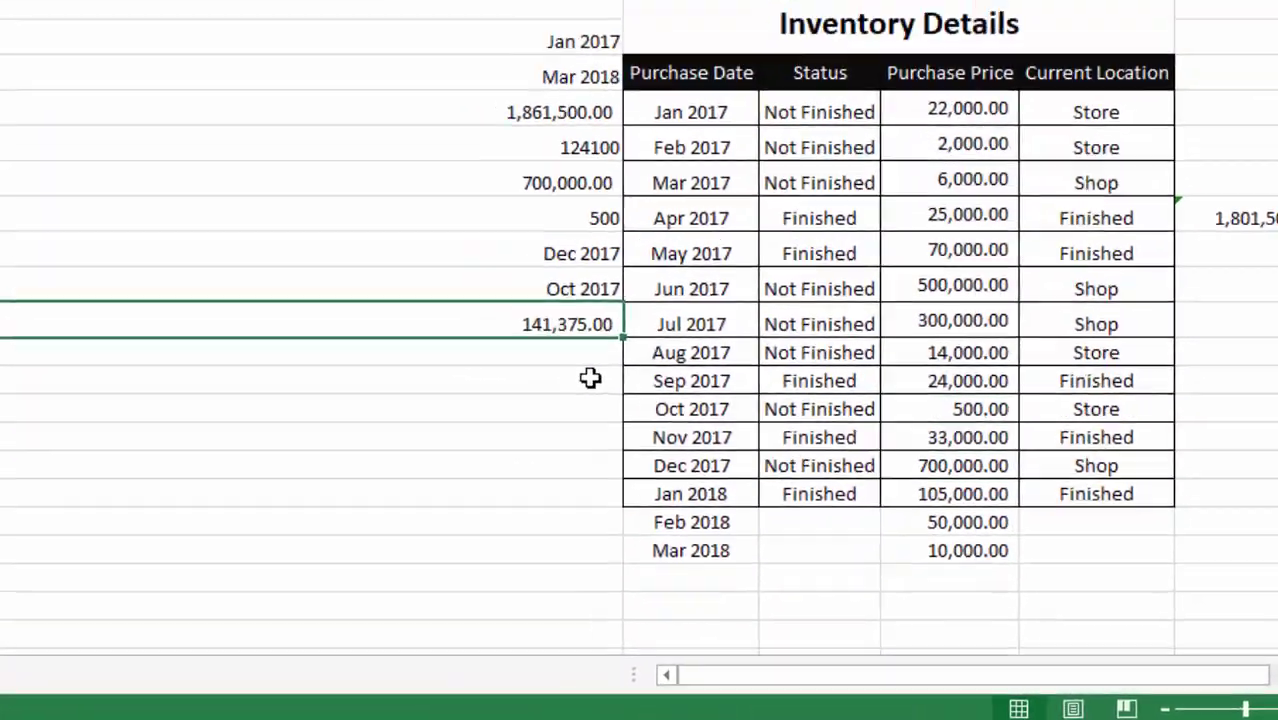